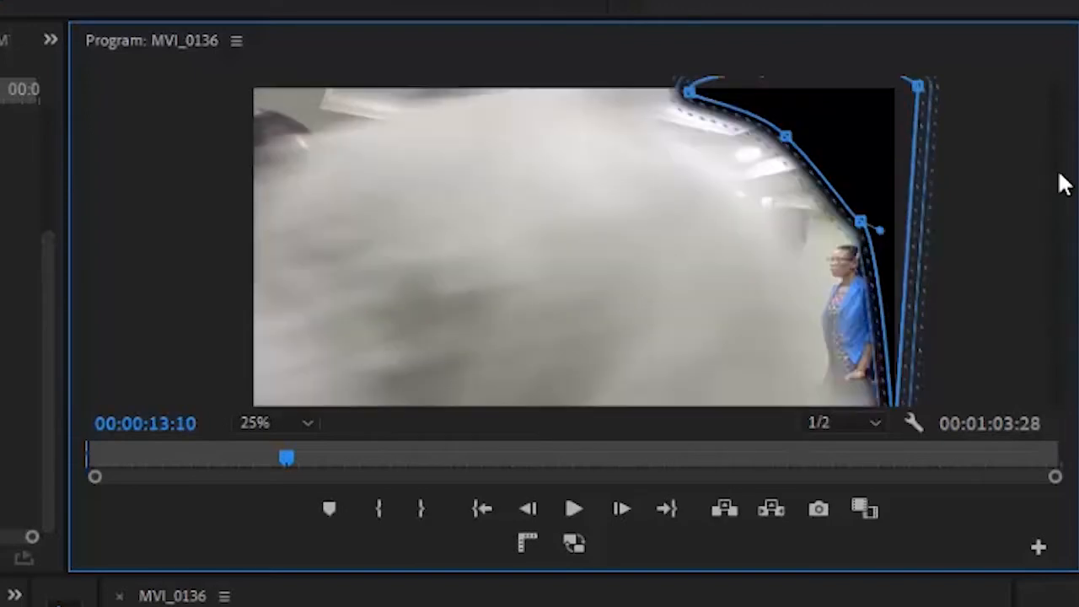
Step: At 00:00:13:10, extend the mask's upper-left corner outward, then add and reposition points so its upper edge follows the blurred foreground
click(521, 509)
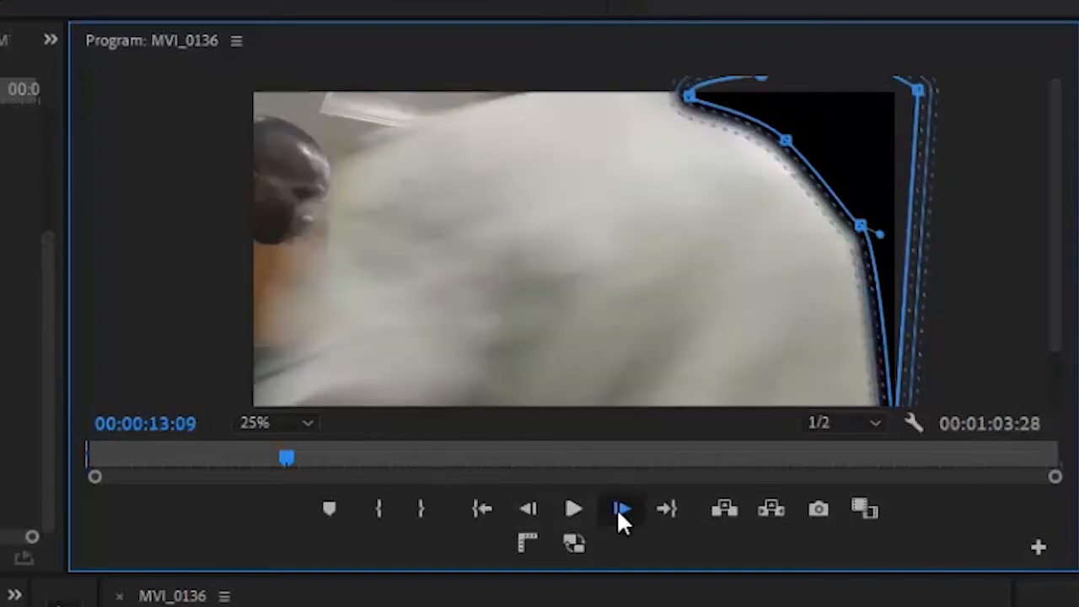
click(618, 510)
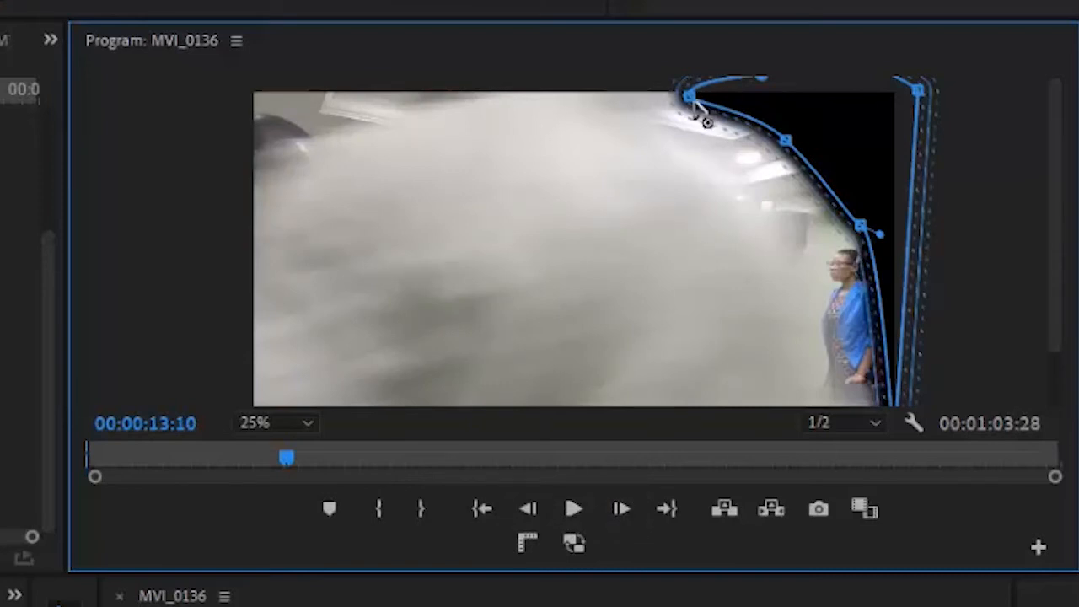
drag(679, 97, 613, 90)
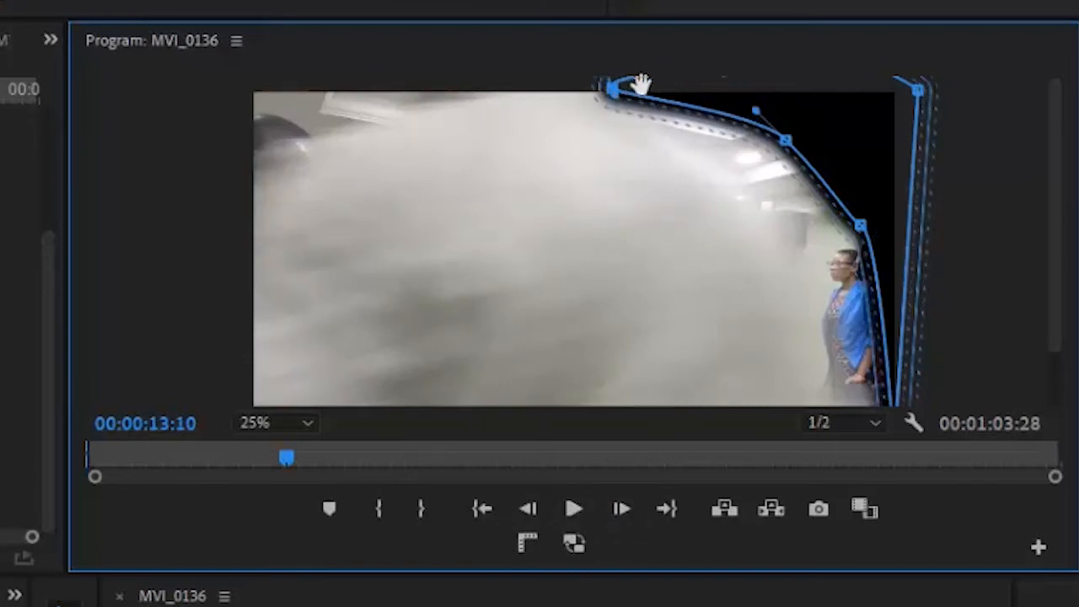
click(707, 111)
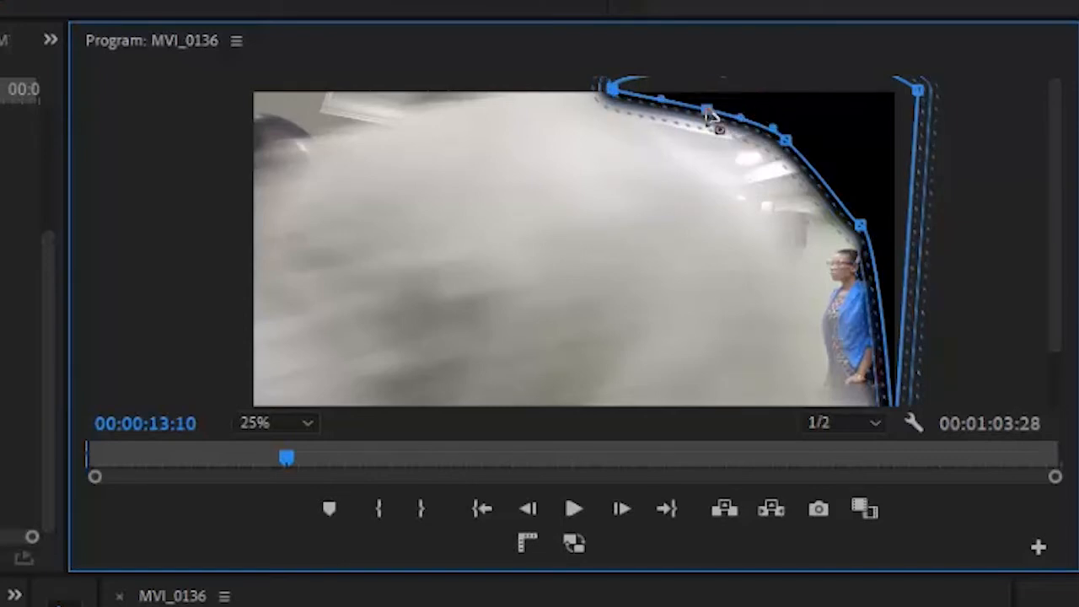
drag(707, 111, 703, 152)
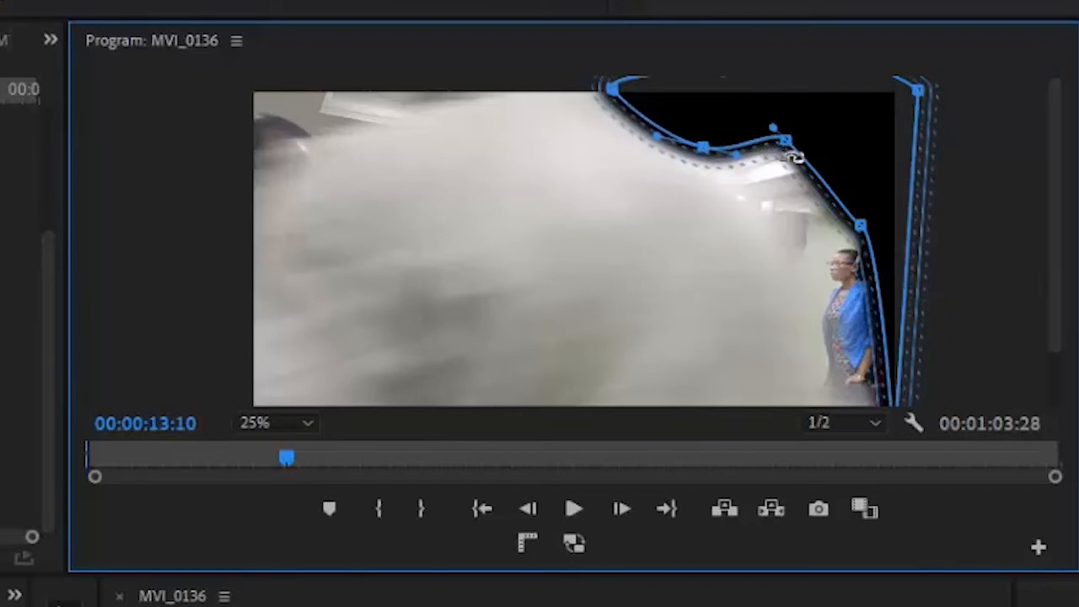
click(805, 162)
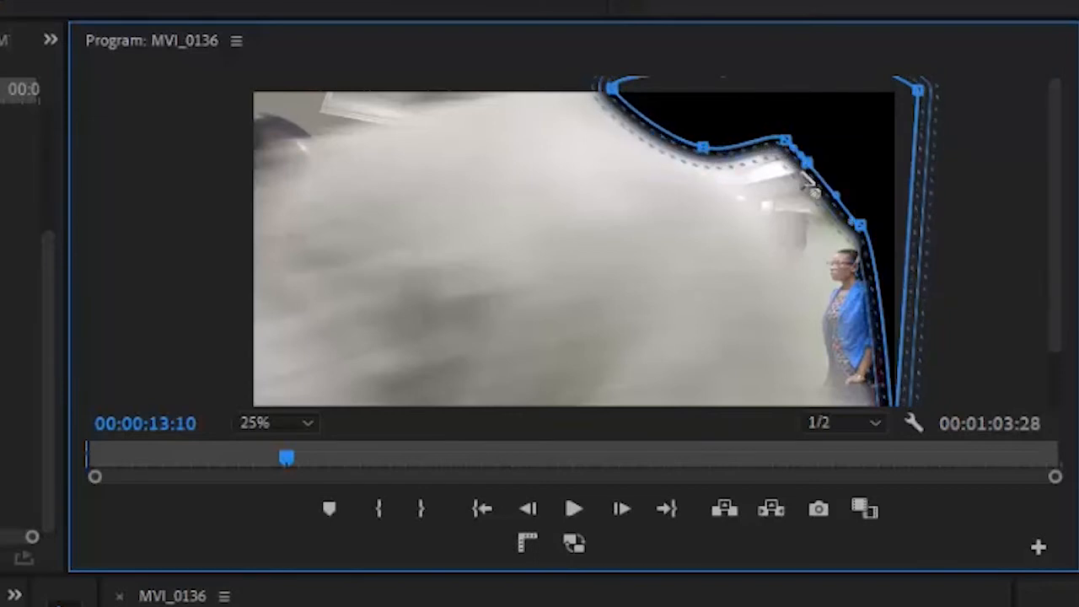
drag(803, 174, 788, 246)
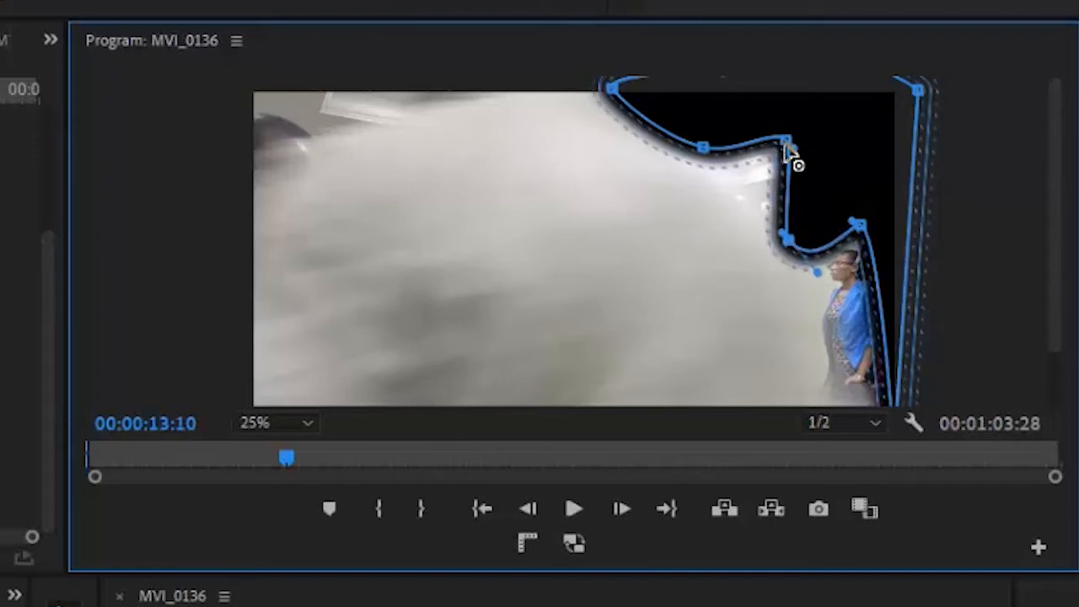
drag(787, 169, 756, 215)
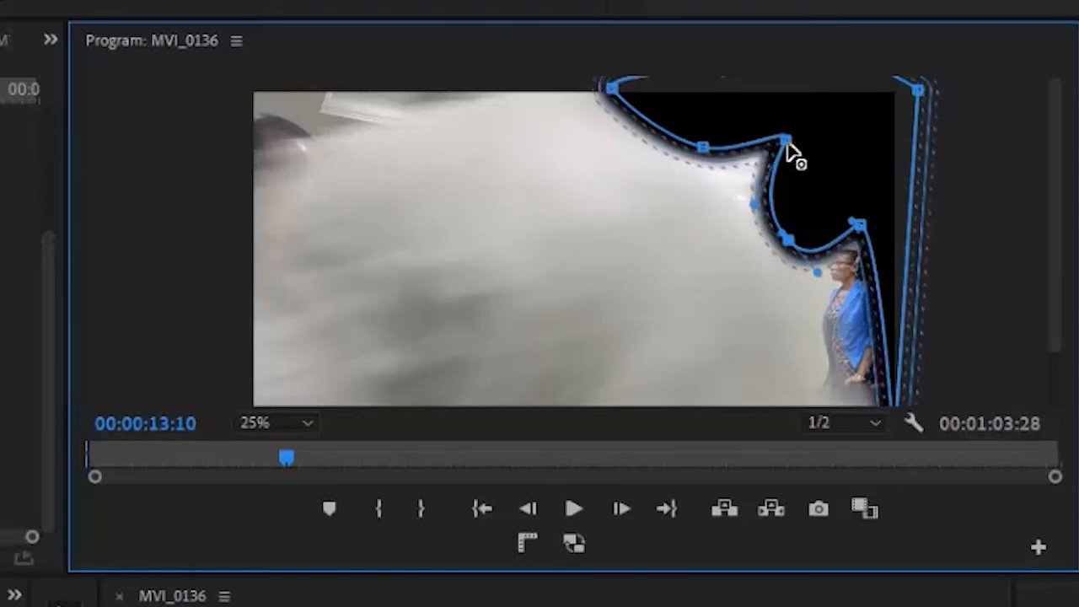
drag(785, 140, 723, 94)
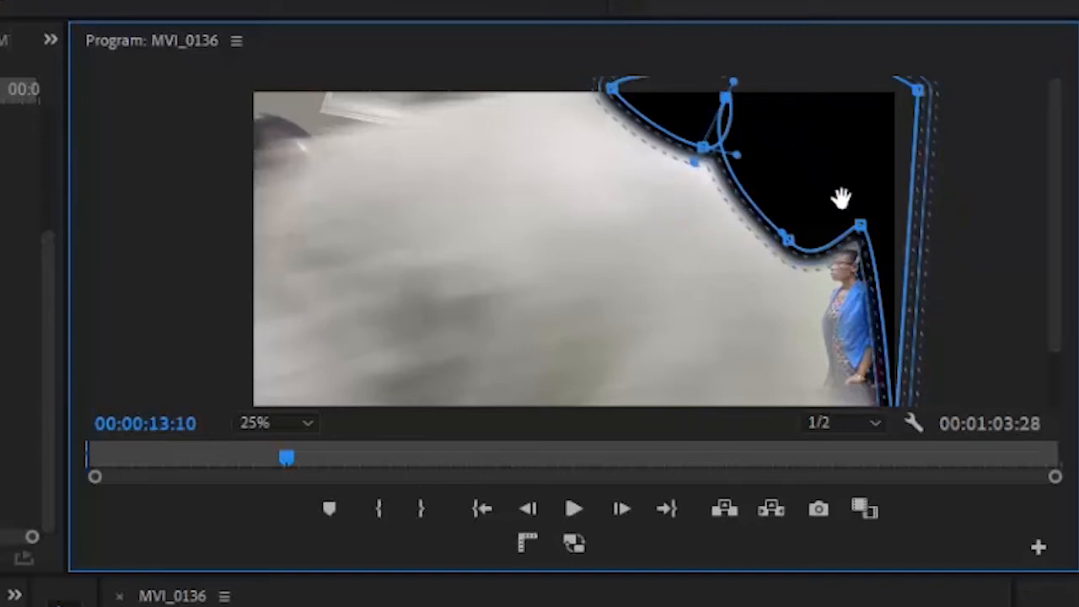
Step: Move the mask's lower points inward over the woman in blue and pull its bottom corner below the frame
drag(864, 232, 829, 341)
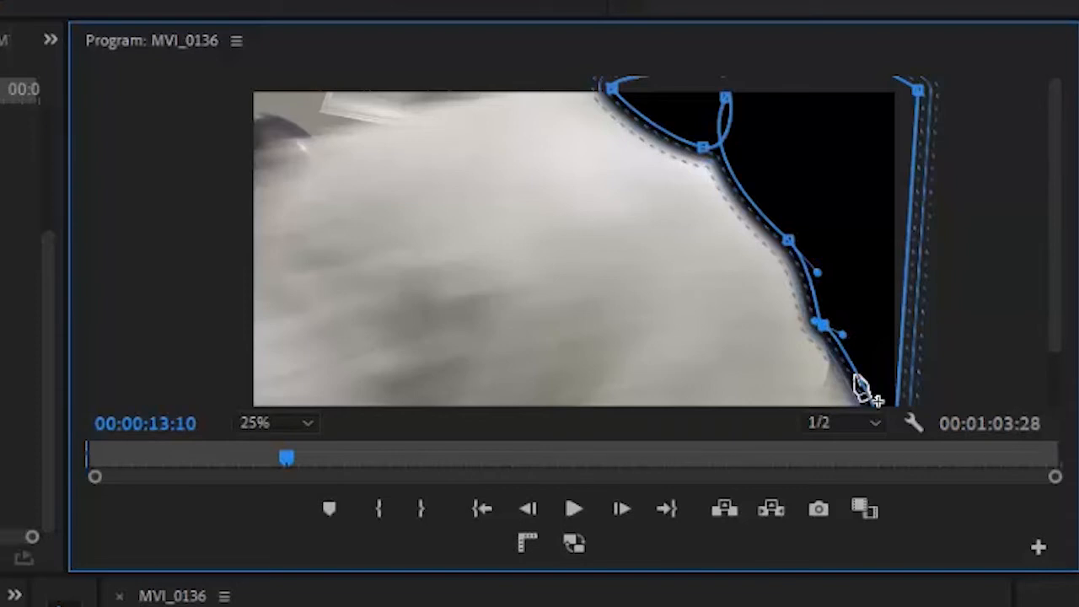
drag(855, 376, 833, 408)
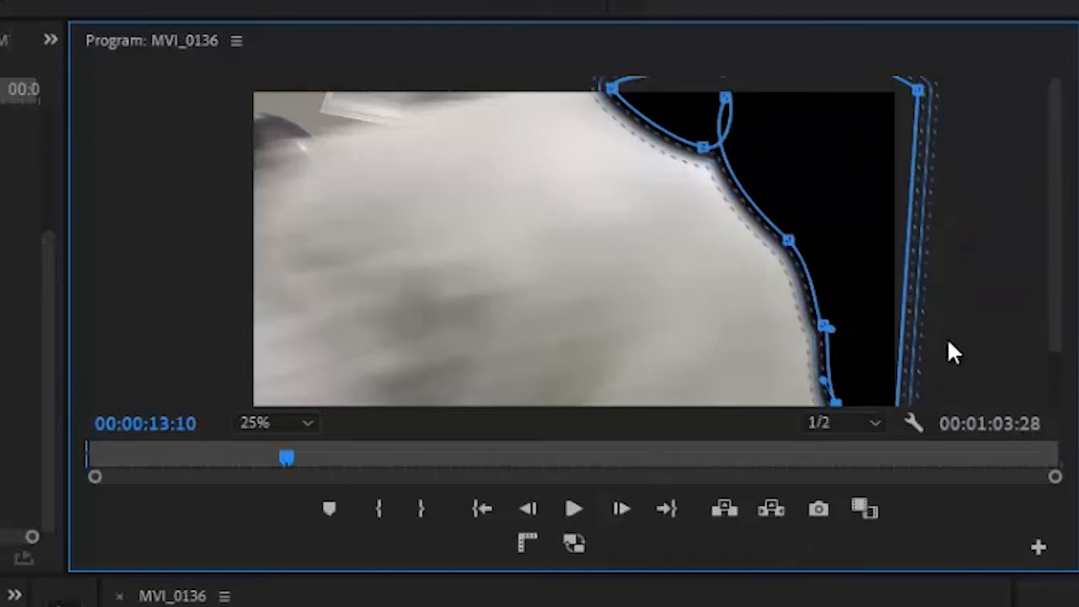
drag(1053, 340, 1053, 447)
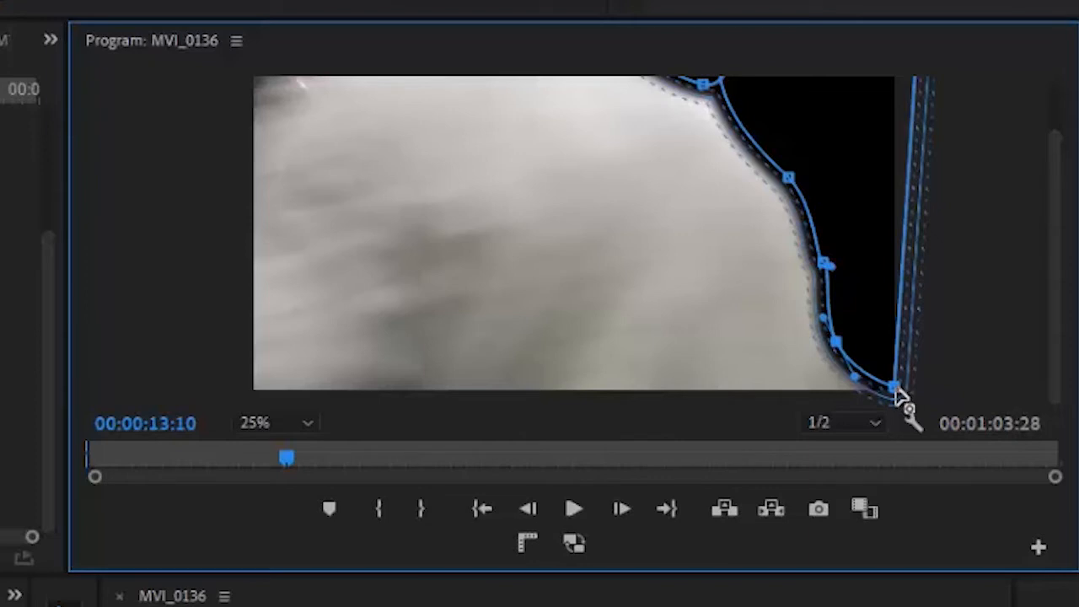
drag(897, 387, 904, 485)
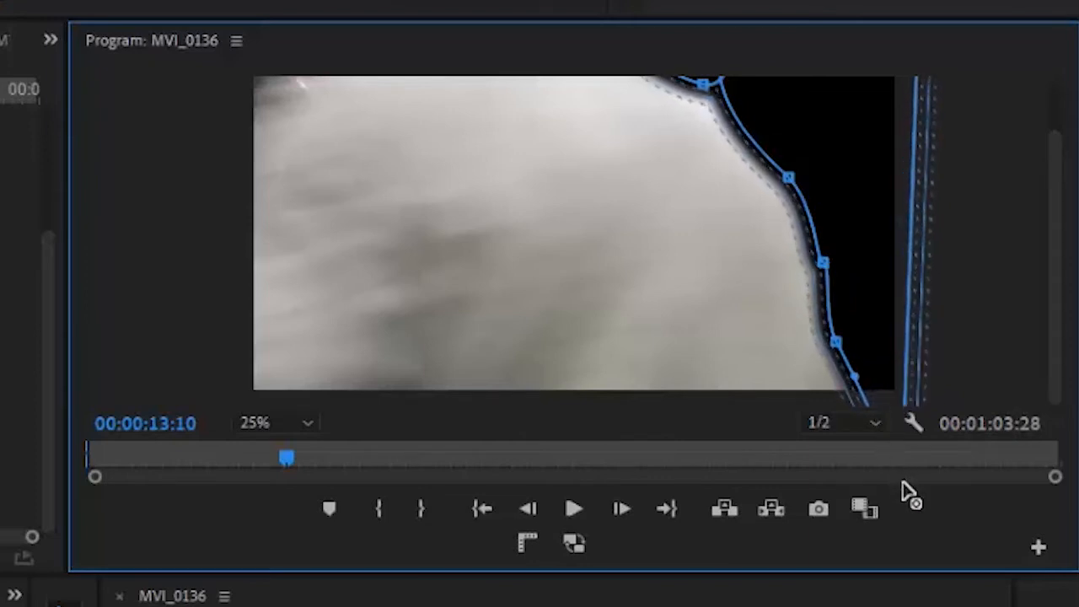
Step: Advance to 00:00:13:12 and shift the mask's top corner and upper edge points inward and down to the foreground's new outline
click(625, 508)
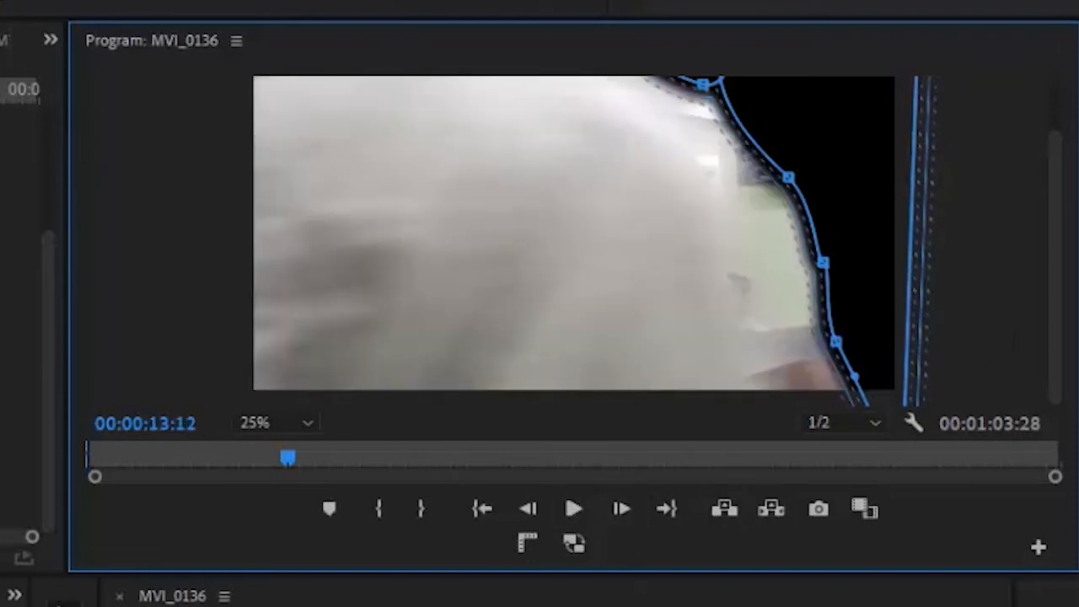
scroll(1055, 176, up, 3)
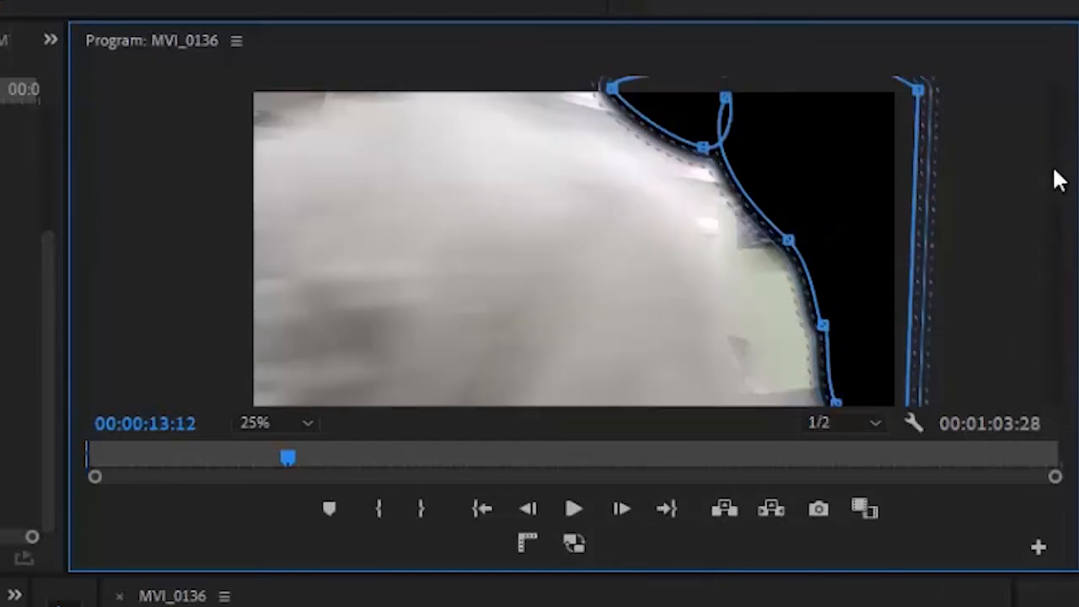
drag(610, 91, 540, 90)
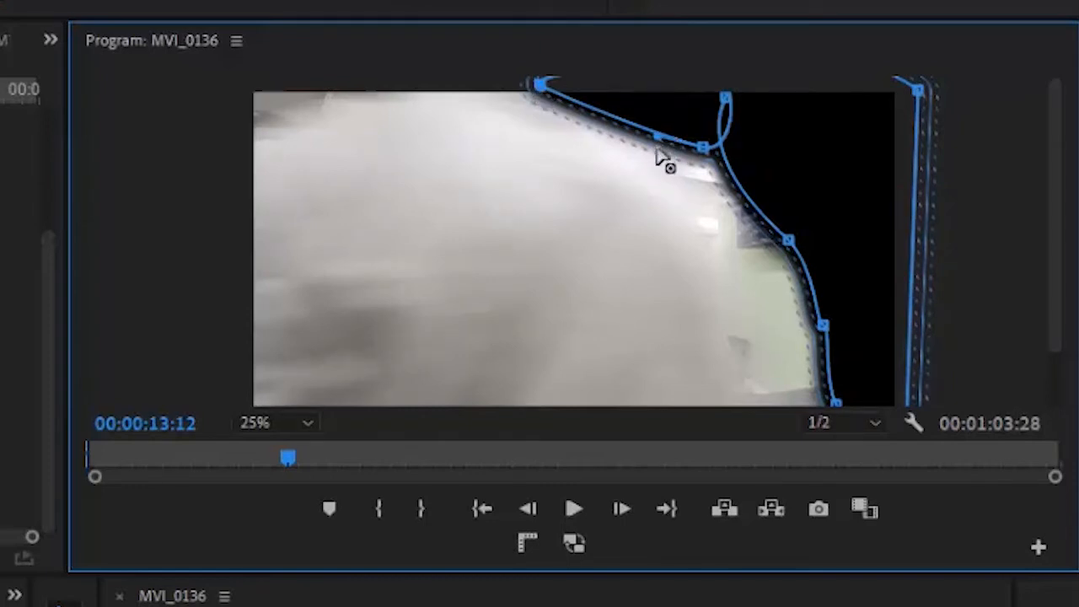
drag(656, 153, 738, 222)
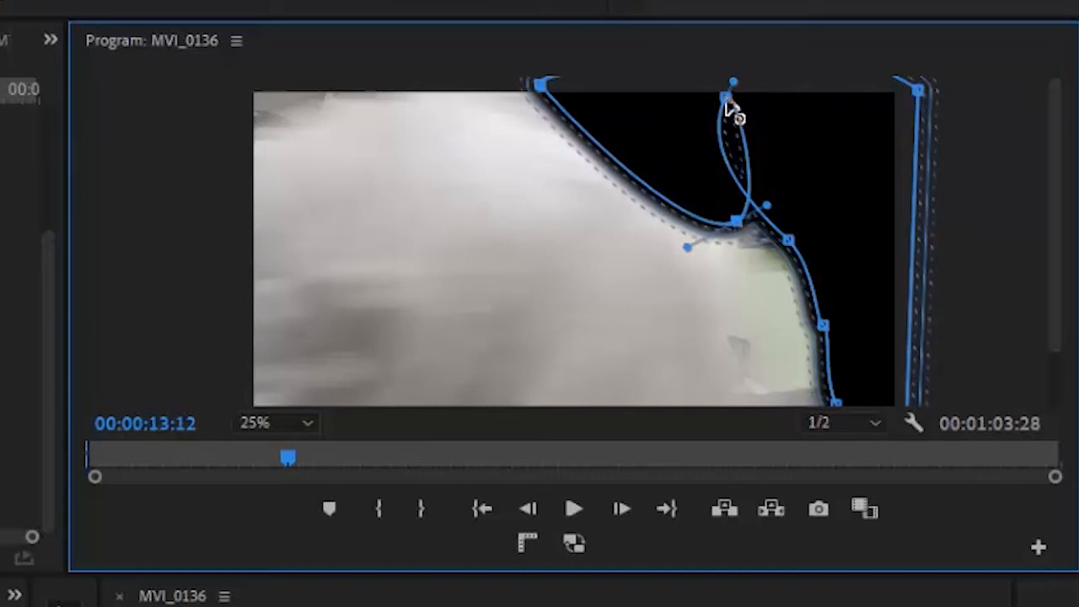
drag(729, 105, 751, 290)
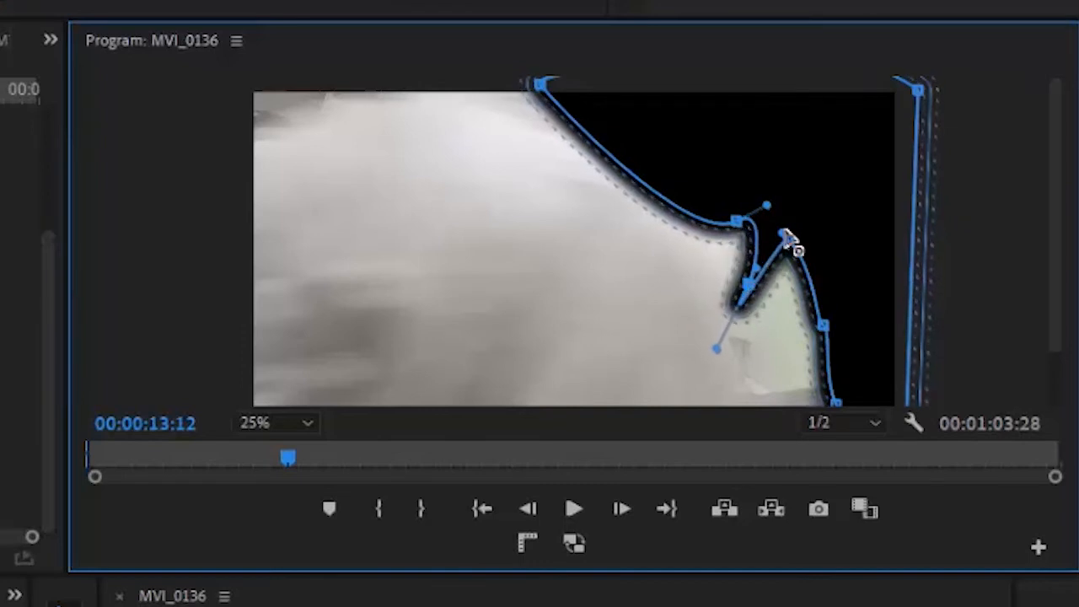
drag(787, 239, 767, 402)
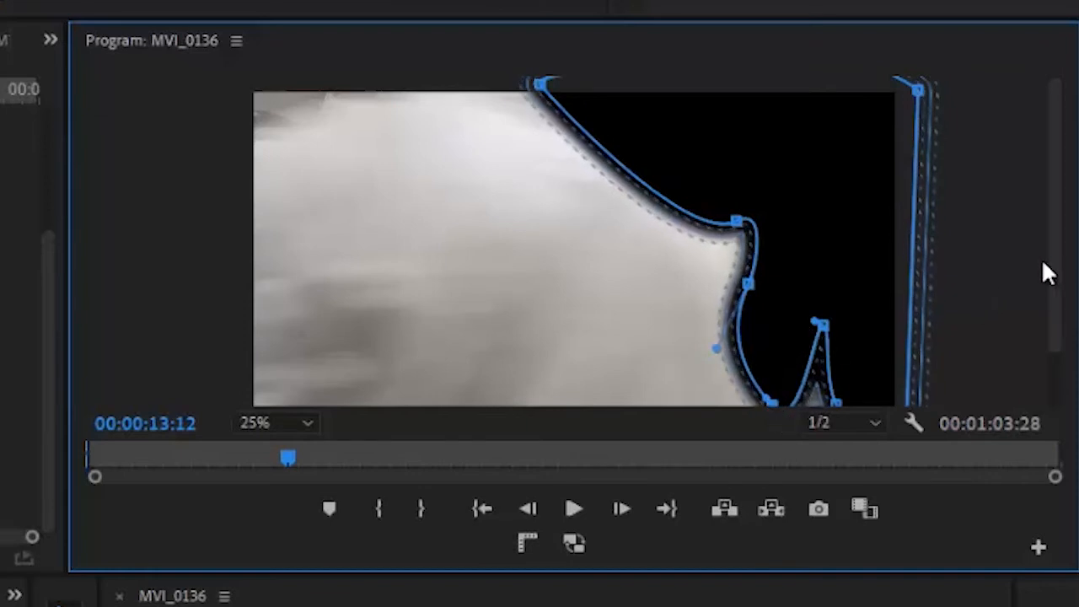
Step: Move the two remaining inner points of the mask's lower edge below the frame to cover the exposed background
drag(1053, 290, 1053, 366)
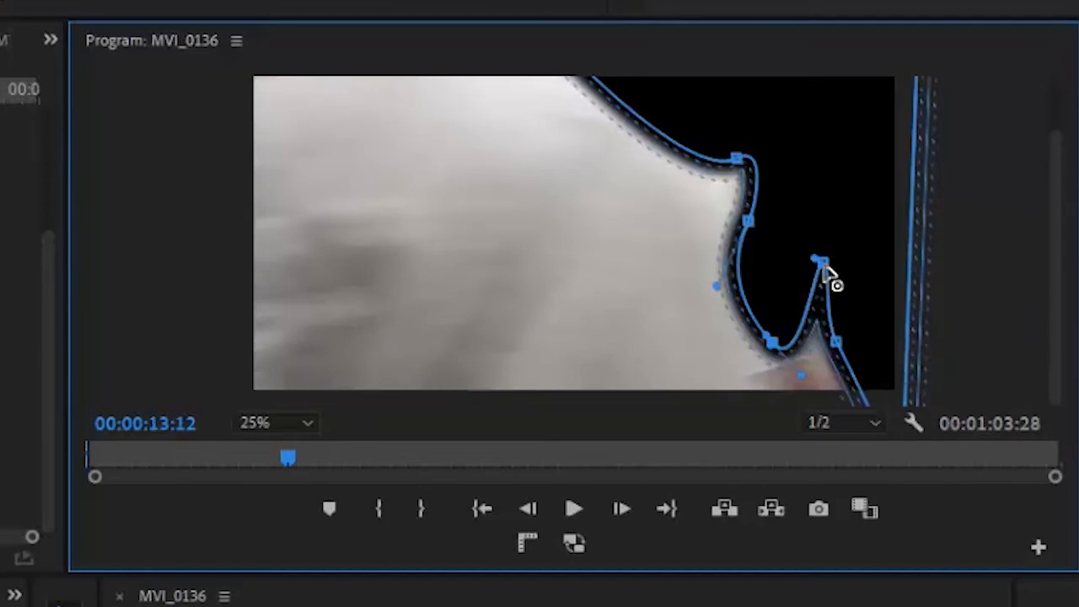
drag(825, 268, 807, 486)
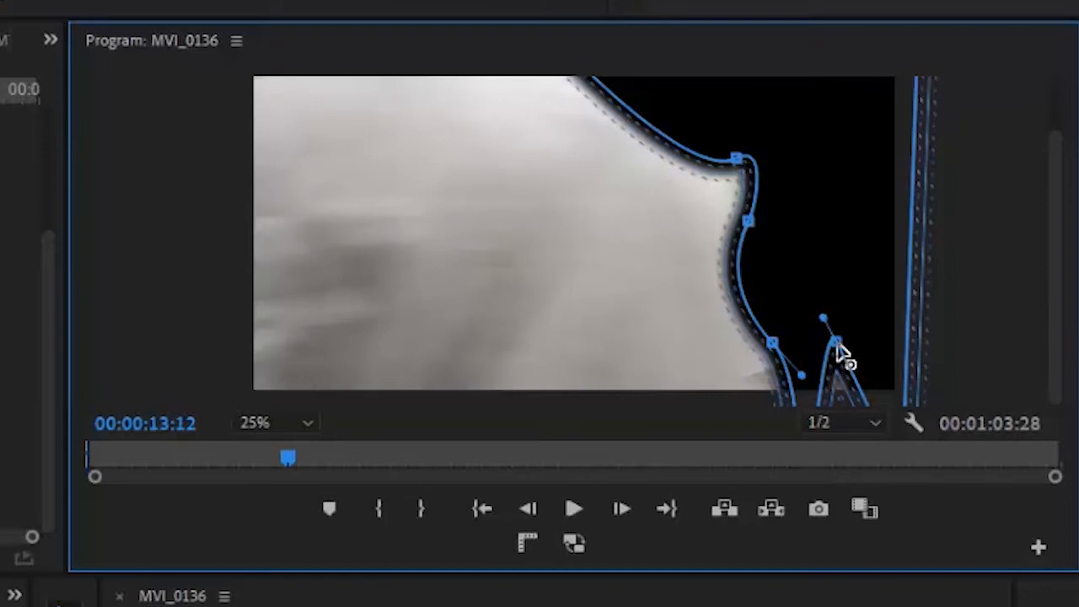
drag(837, 350, 848, 433)
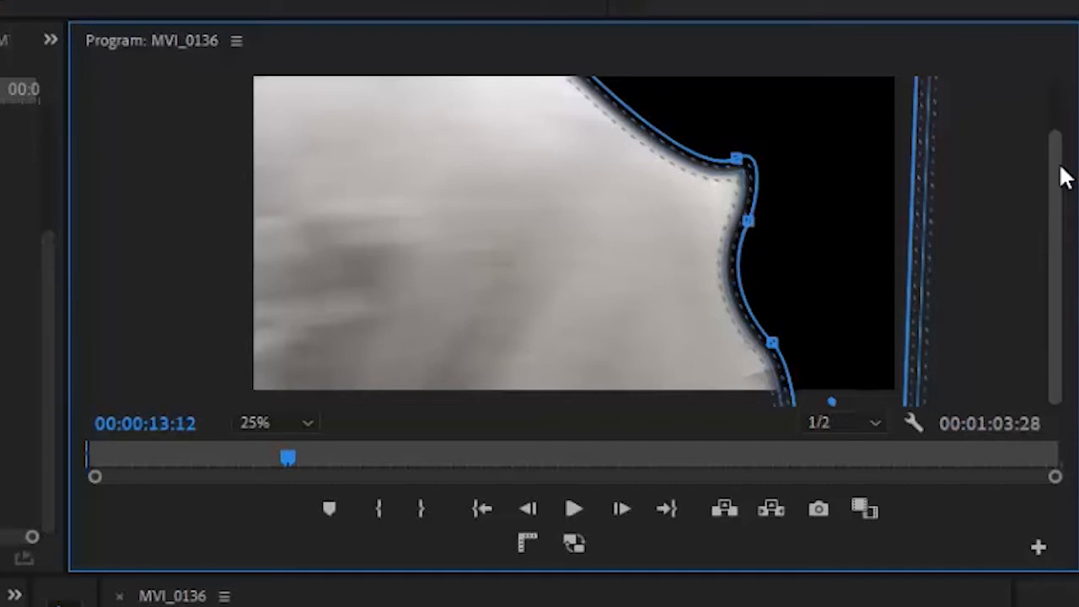
Step: Add a point on the mask's upper curve, bow it outward, and shift the neighbouring point inward along the foreground edge
scroll(1060, 160, up, 2)
drag(1057, 145, 1057, 146)
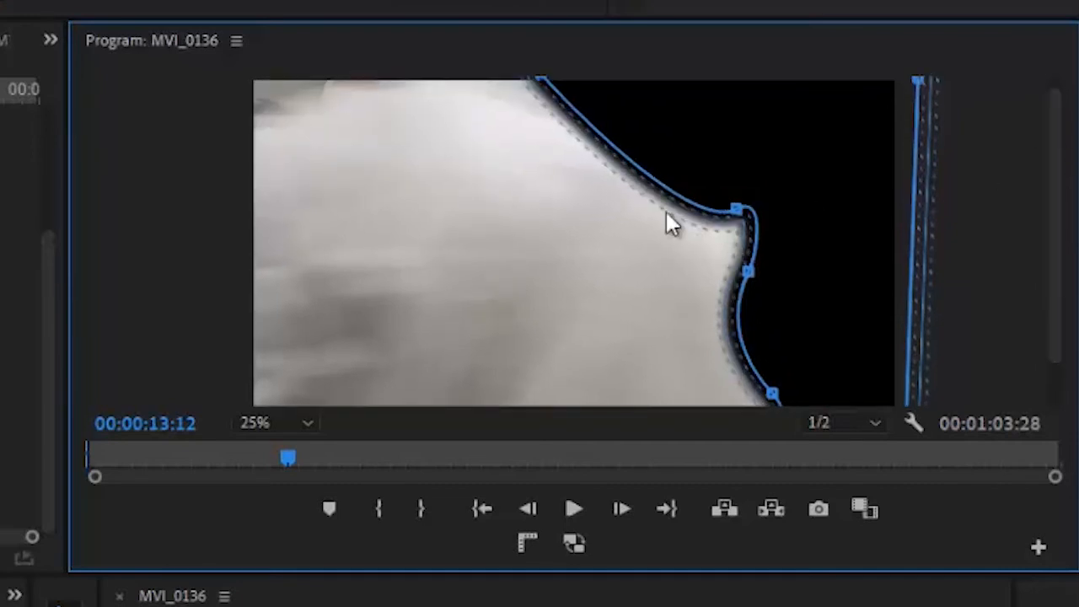
click(638, 165)
drag(639, 157, 645, 135)
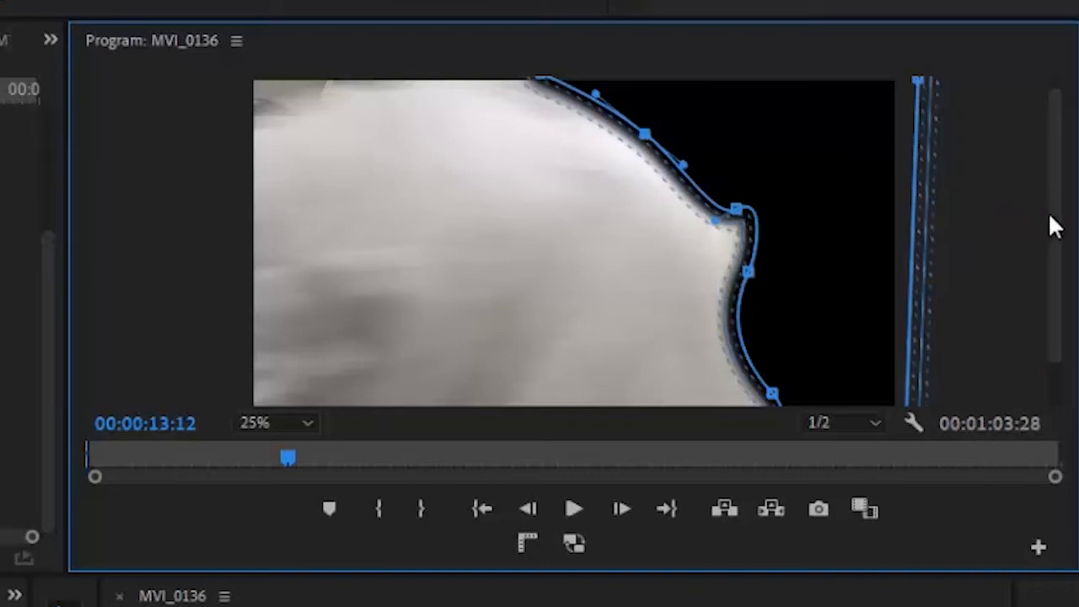
scroll(1055, 193, up, 1)
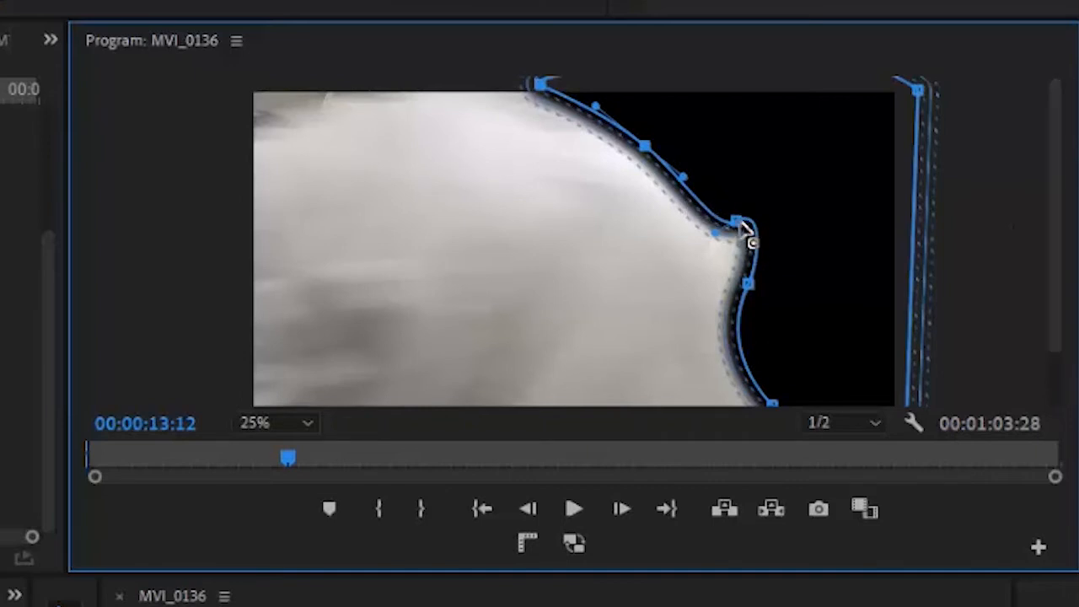
drag(746, 239, 703, 229)
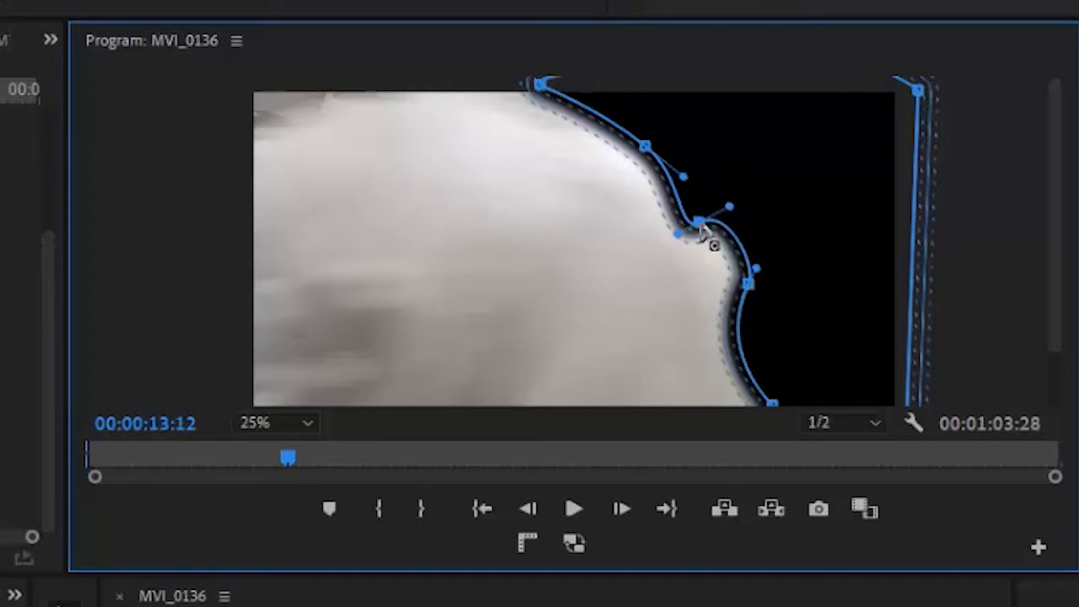
Step: Lower the mask point midway down the foreground edge and push the next one outward below the frame to straighten the outline
drag(747, 284, 750, 396)
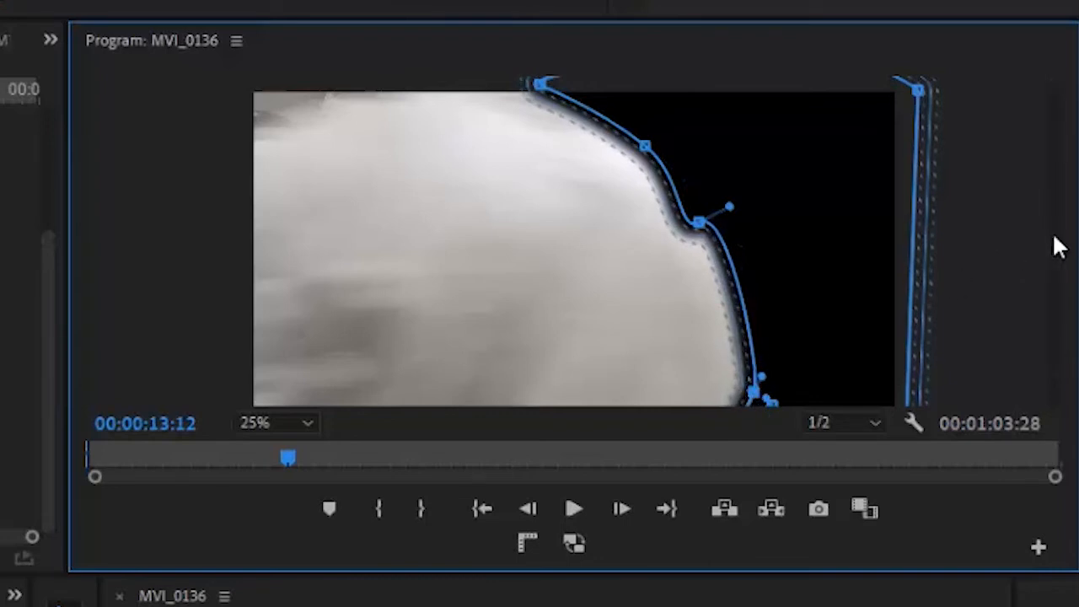
drag(1054, 245, 1055, 428)
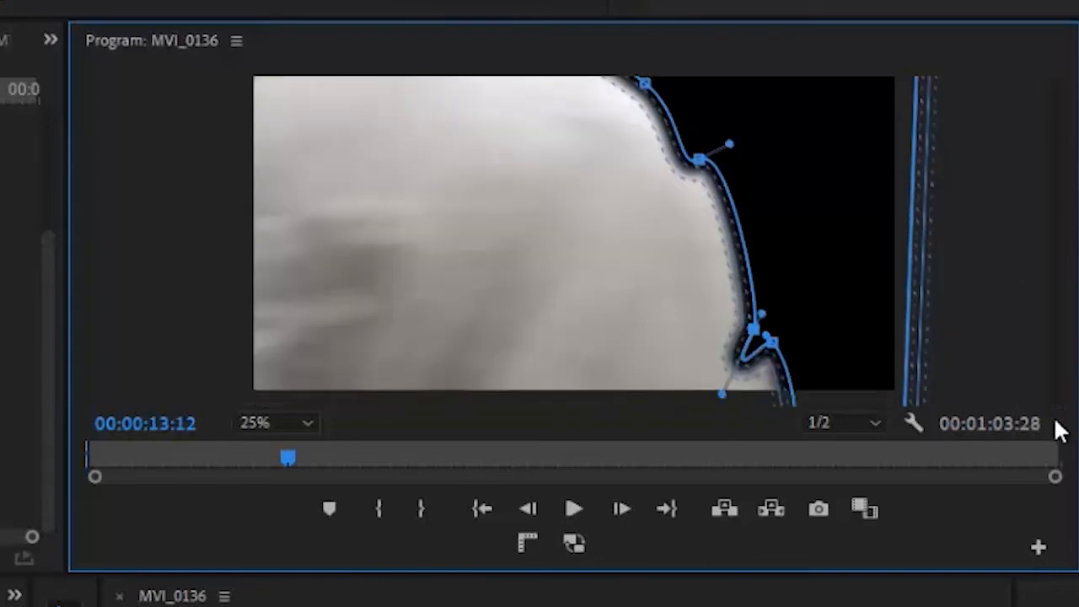
drag(772, 345, 848, 449)
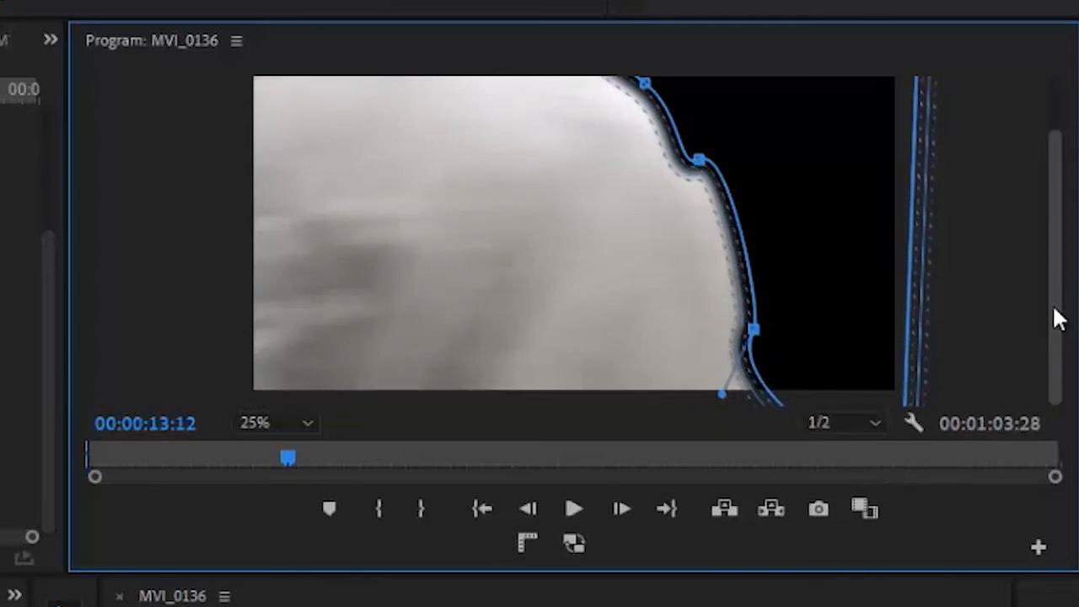
Step: Advance to 00:00:13:15 and shift the mask's top corner and upper two edge points inward to the foreground's new outline
drag(1057, 313, 1050, 236)
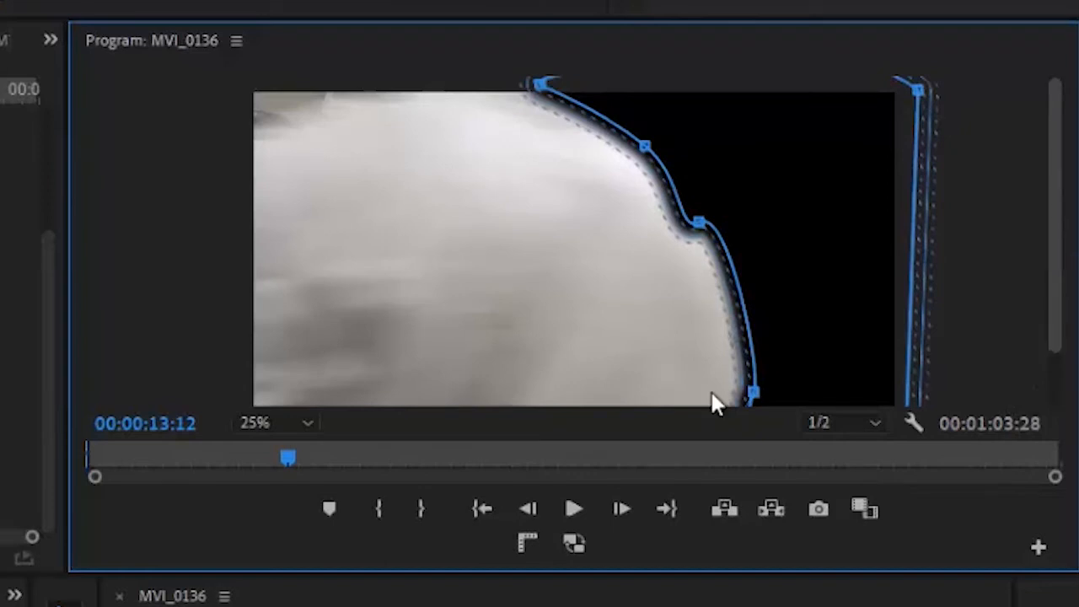
click(620, 506)
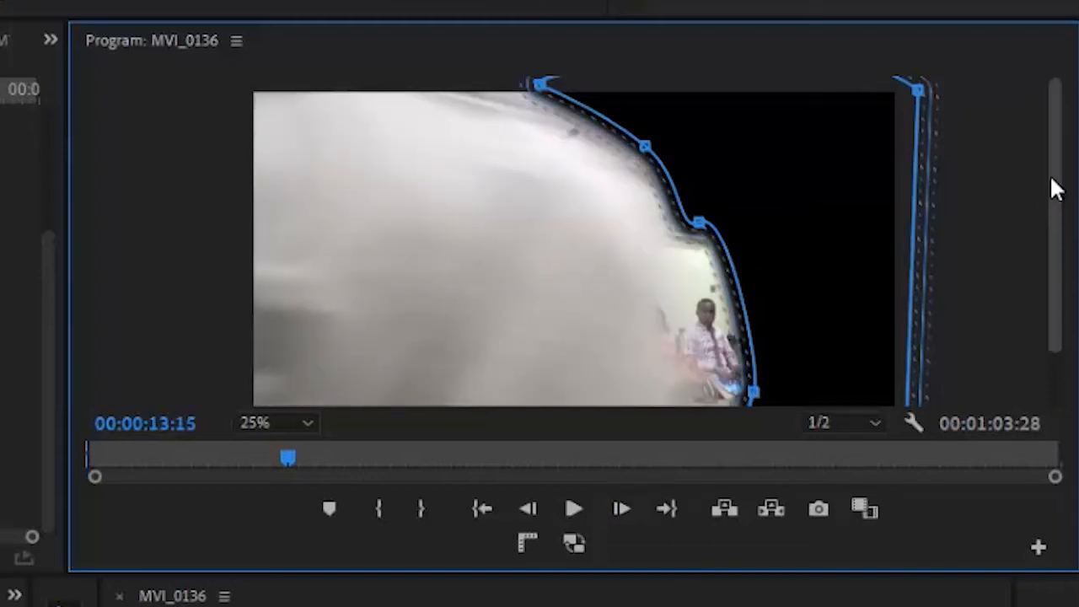
drag(543, 91, 464, 89)
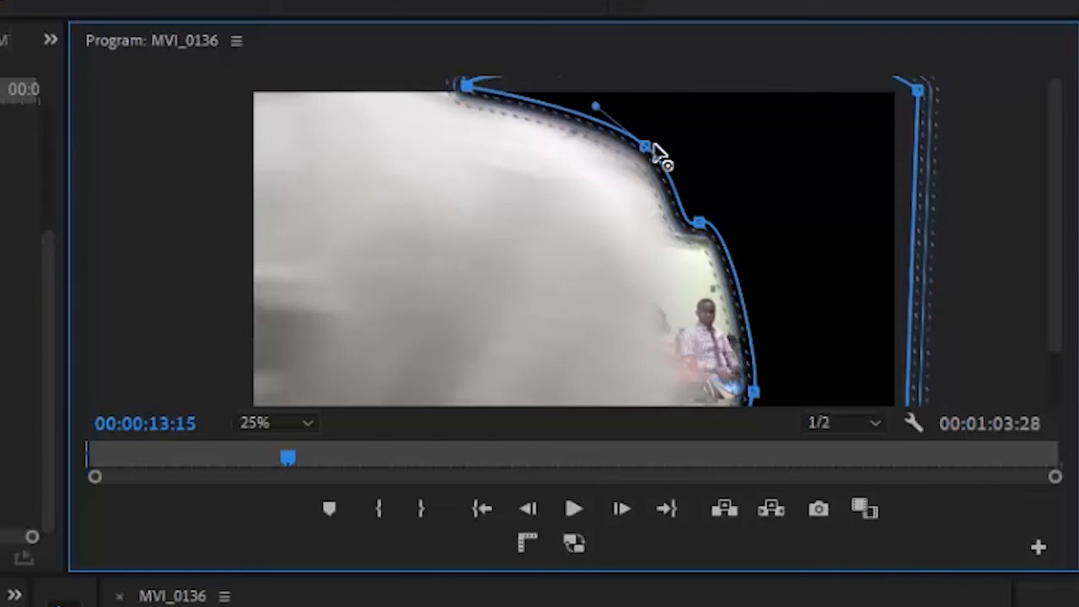
drag(648, 147, 597, 197)
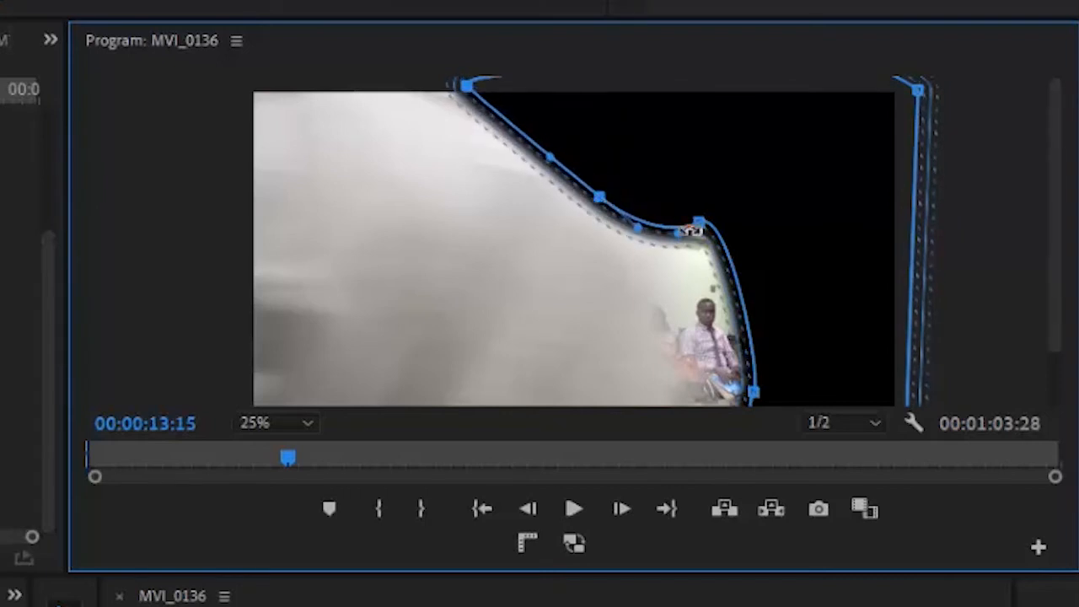
drag(704, 227, 652, 294)
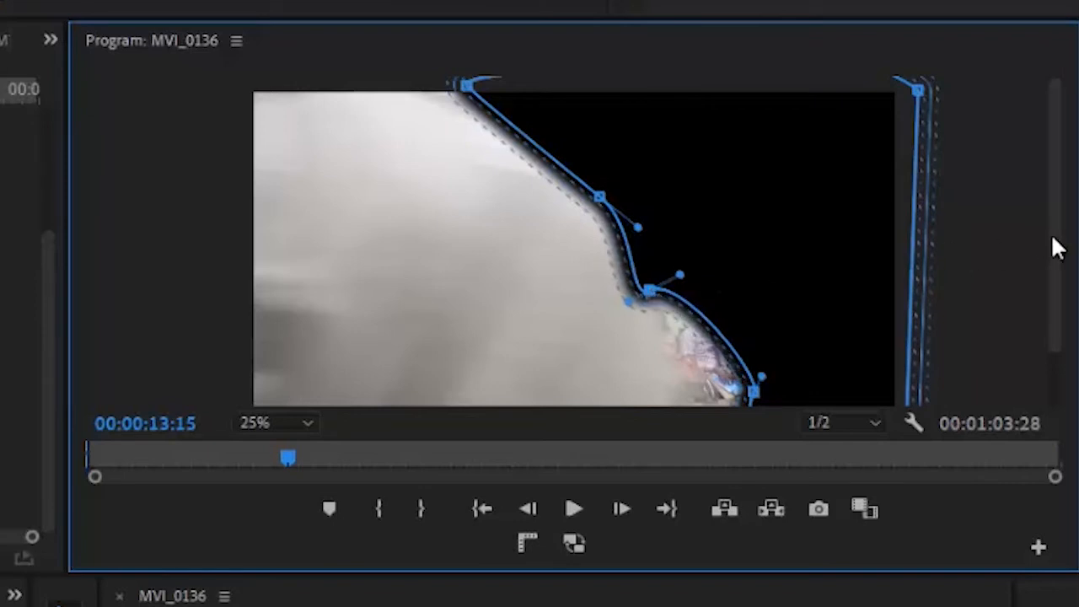
Step: Add a point on the mask's lower curve, pull it inward along the foreground edge, and move the two points beneath it below the frame
drag(1052, 239, 1055, 352)
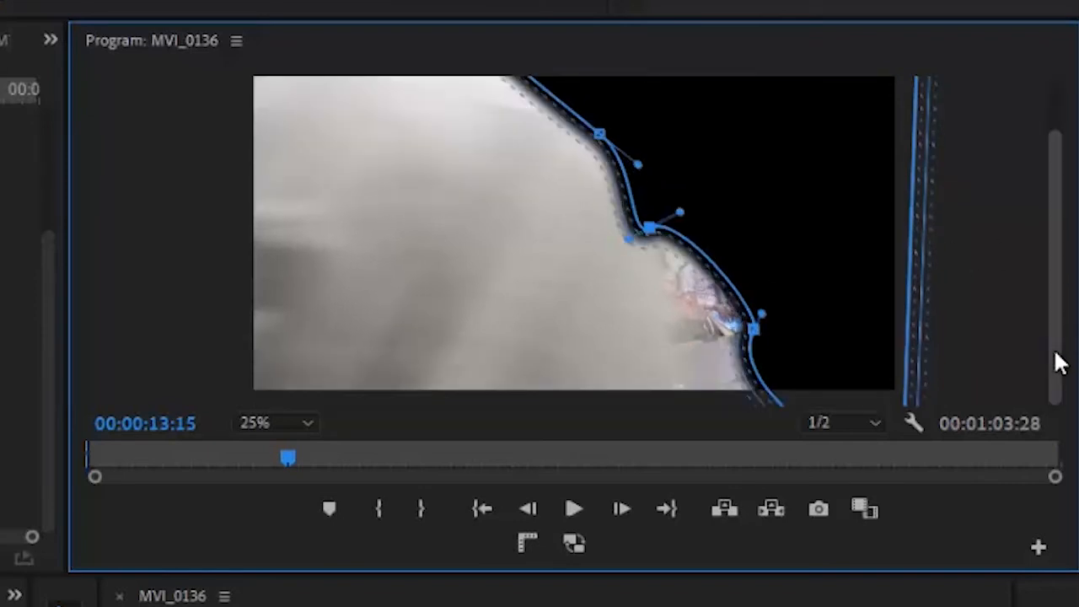
click(719, 270)
drag(717, 270, 683, 343)
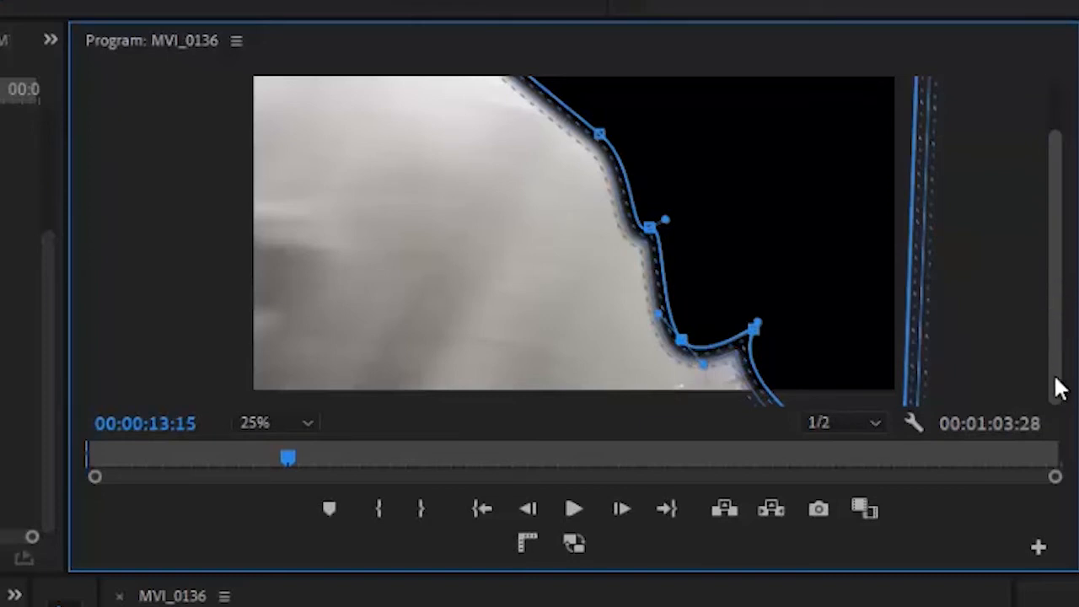
drag(756, 331, 685, 436)
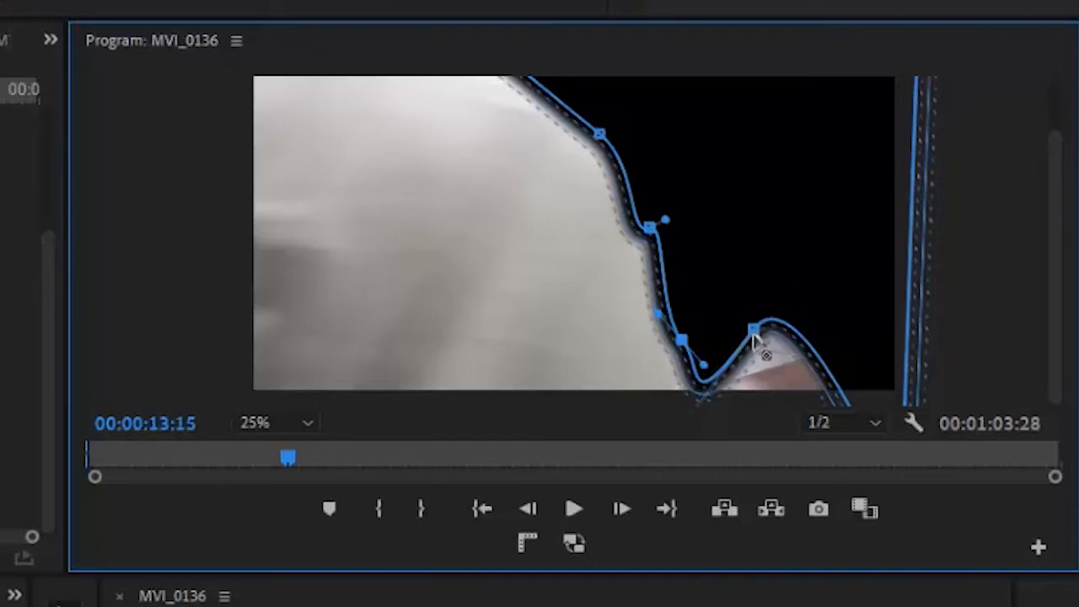
drag(757, 333, 769, 446)
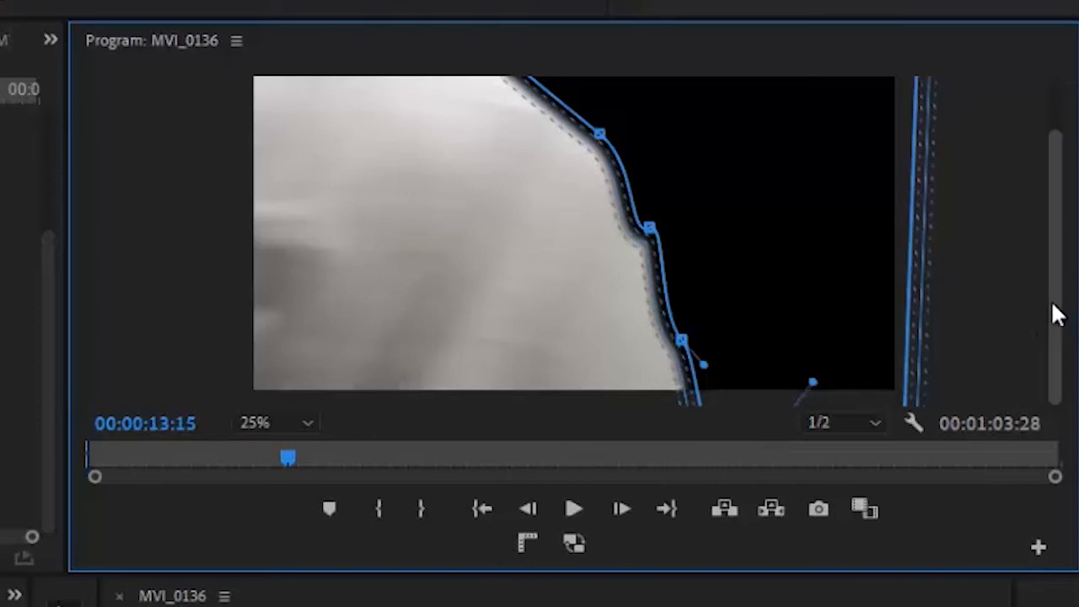
Step: Advance to 00:00:13:17 and shift the mask's top corner and the next two edge points inward and down along the foreground
drag(1053, 205, 1059, 156)
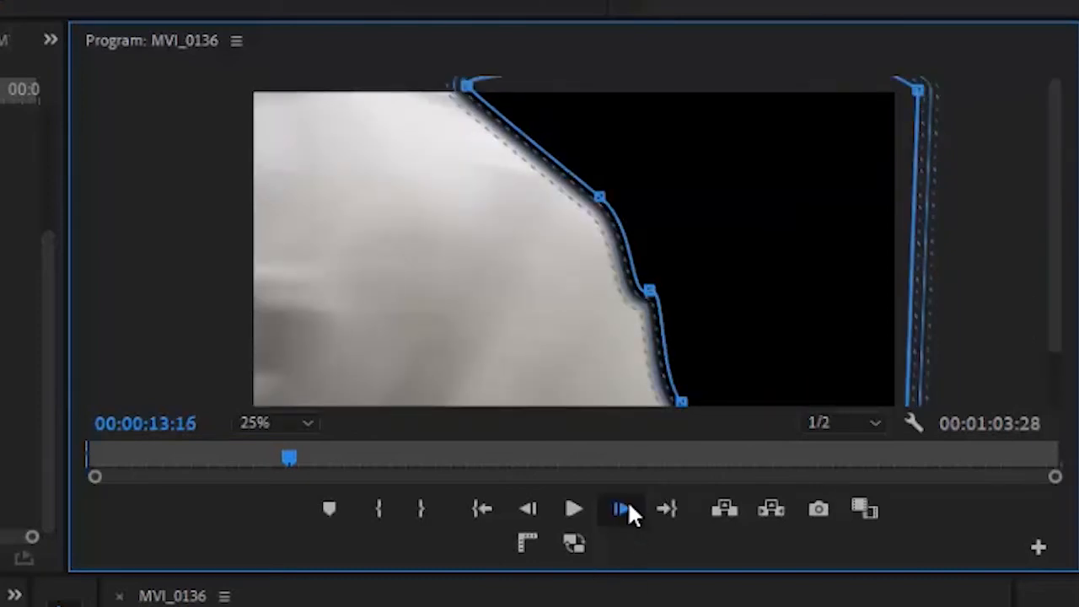
click(630, 506)
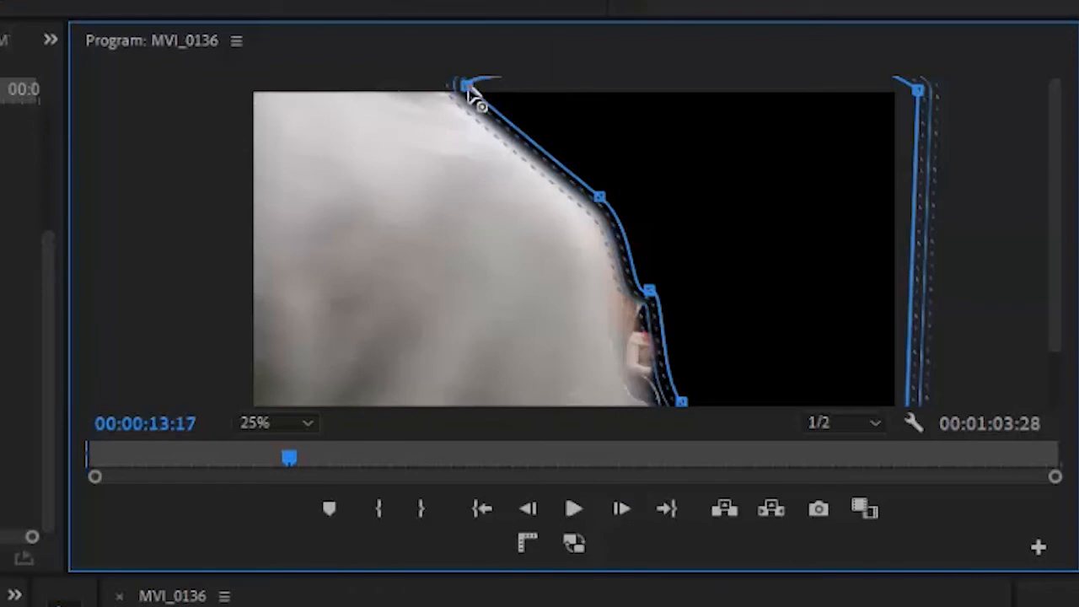
drag(469, 88, 419, 84)
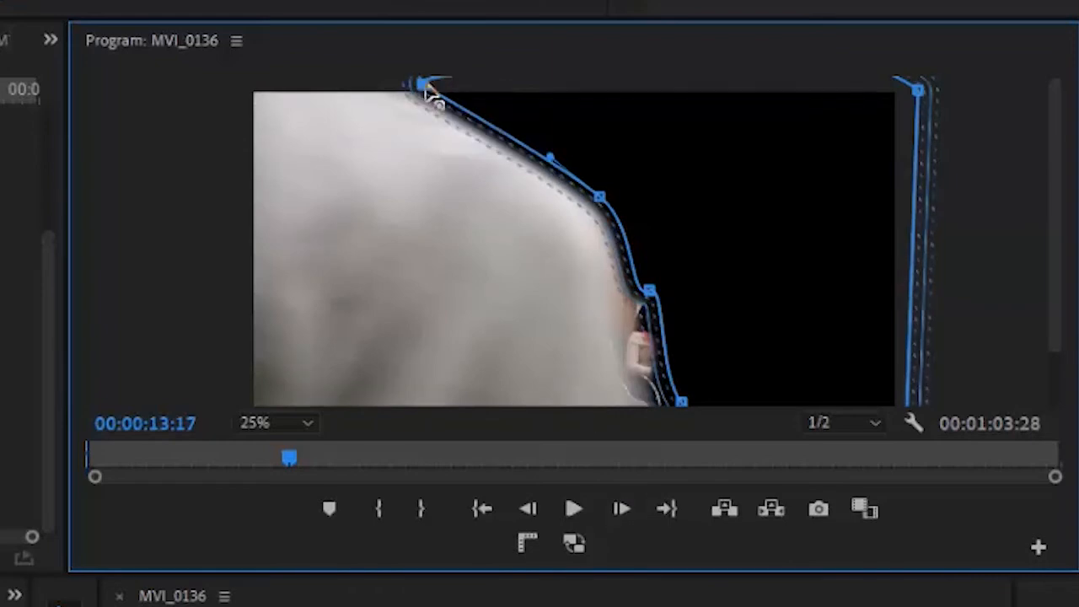
drag(599, 201, 596, 224)
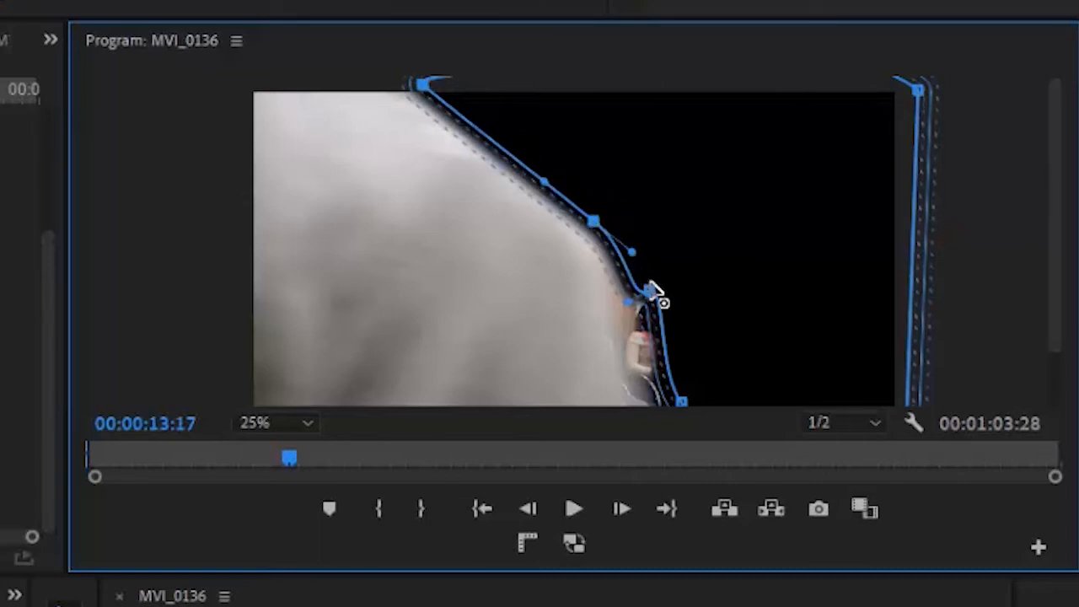
drag(650, 293, 618, 324)
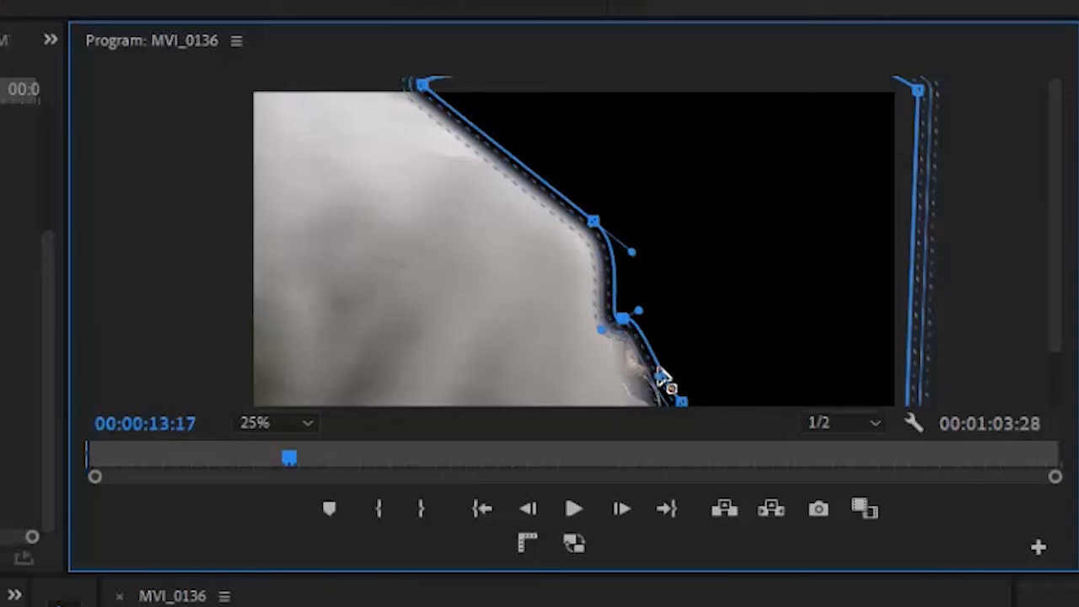
Step: Bend the mask's lower curve inward with the lowest visible point's handle, then move that point below the frame
drag(659, 374, 625, 415)
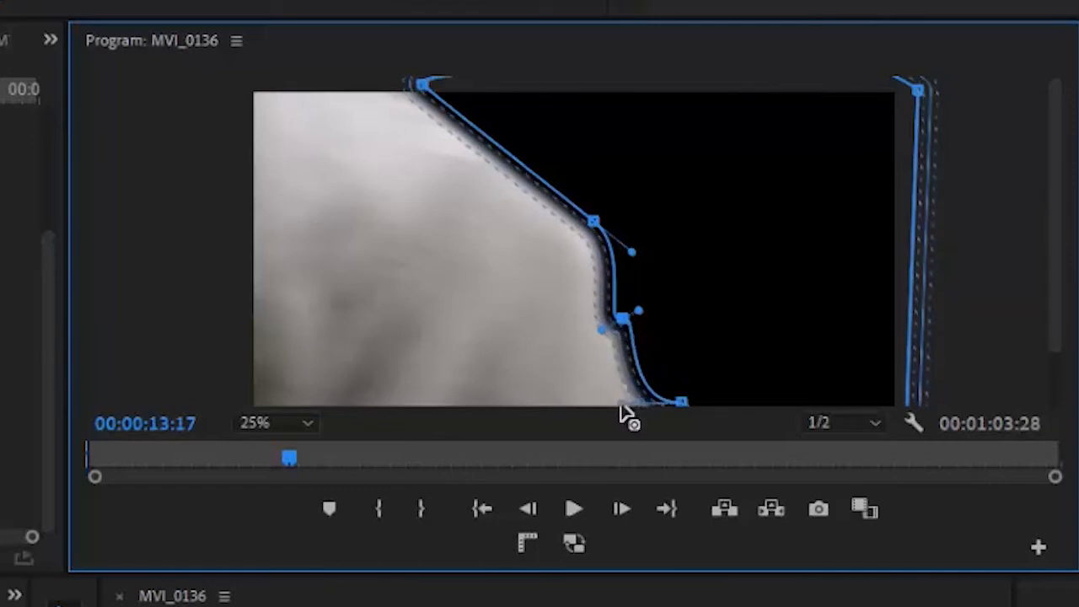
drag(1057, 228, 1051, 410)
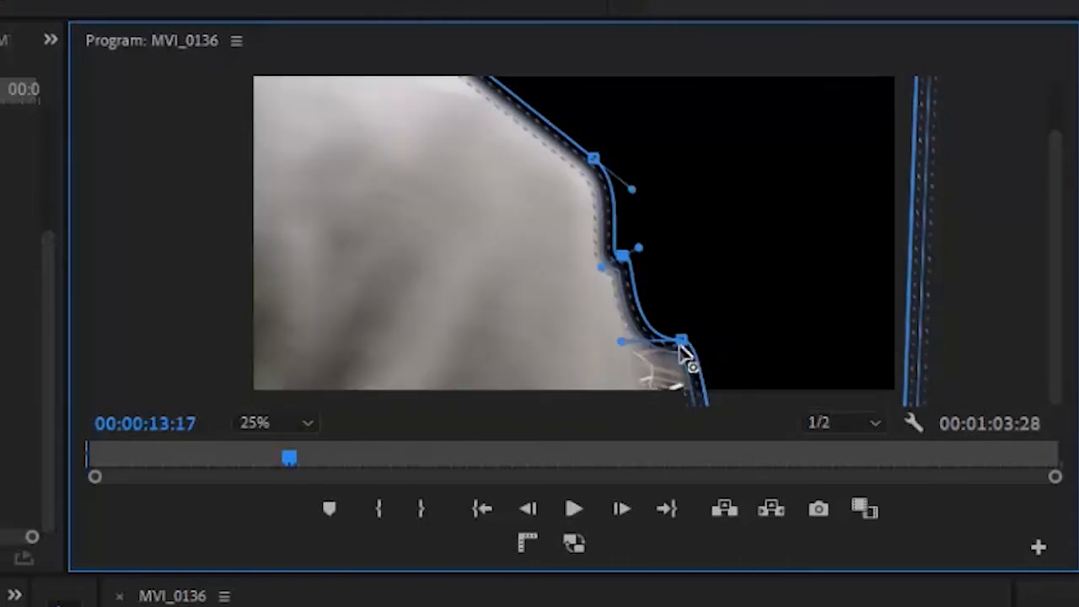
drag(683, 347, 681, 414)
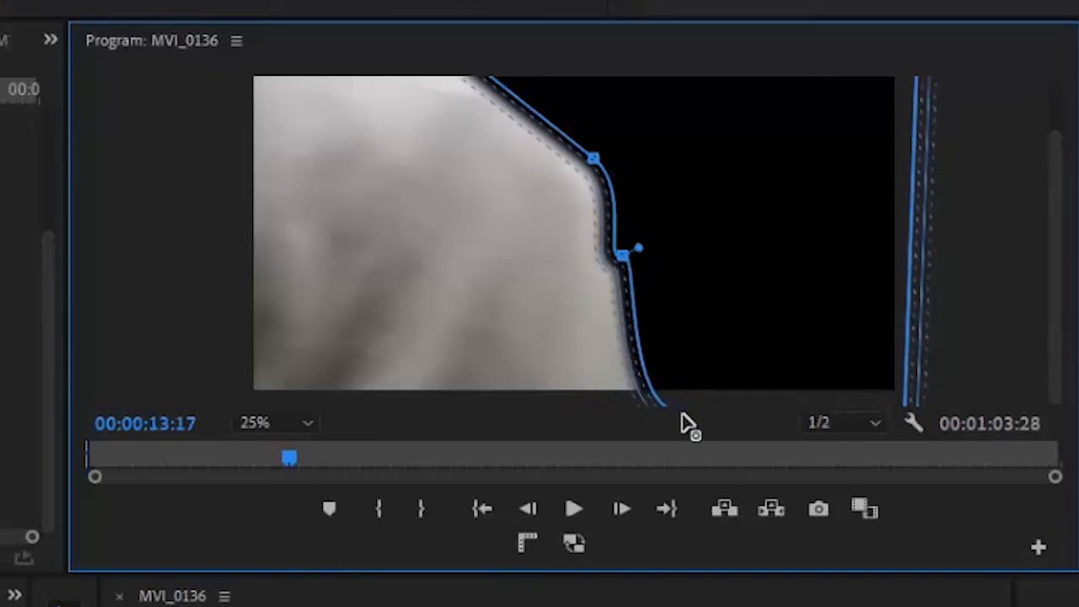
Step: Advance to 00:00:13:19 and move the mask's two visible edge points inward and down to hide the exposed background
click(623, 508)
click(624, 507)
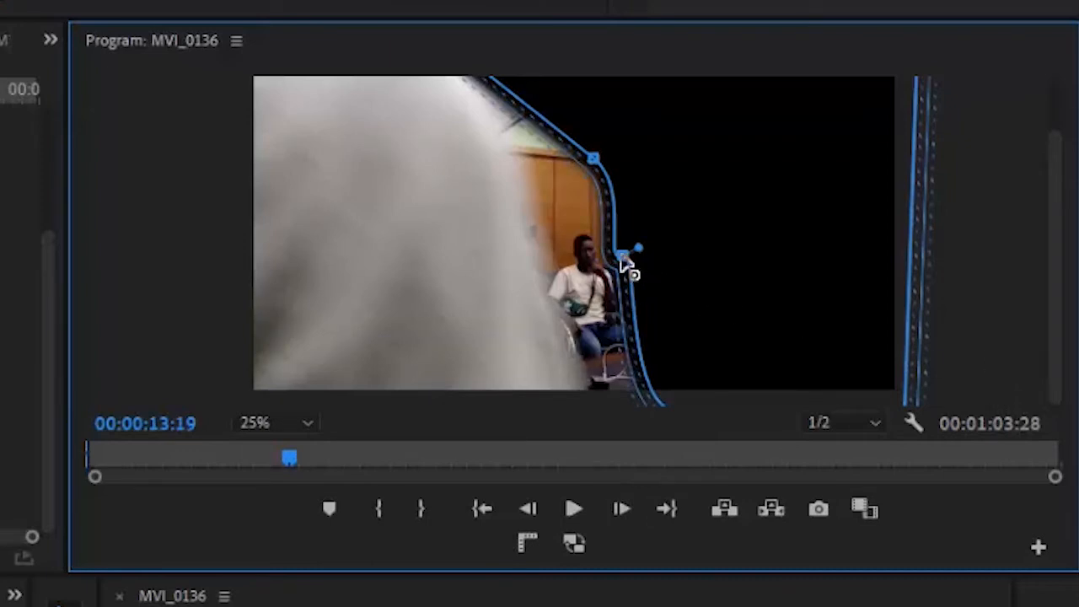
drag(623, 262, 578, 361)
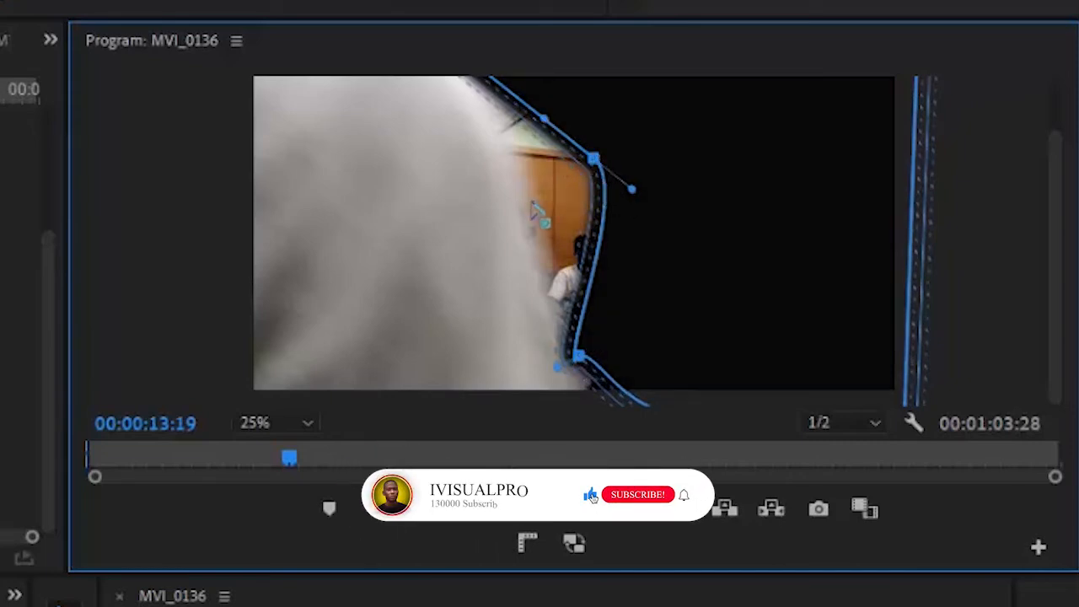
drag(532, 204, 531, 219)
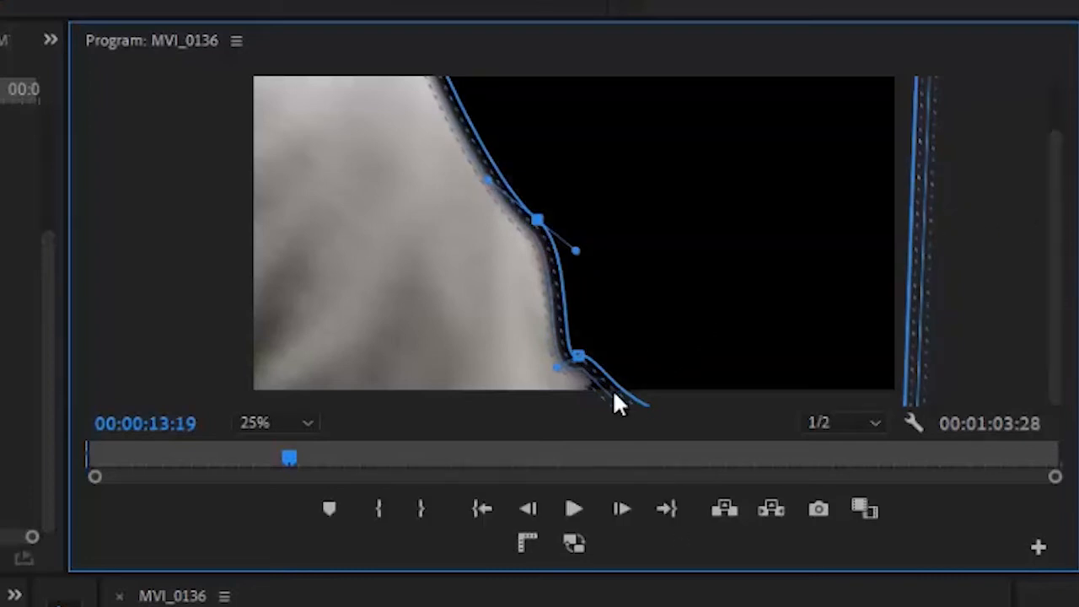
Step: Move the lower mask point below the frame and add a point on the segment above it, nudged inward to the foreground edge
drag(584, 359, 599, 423)
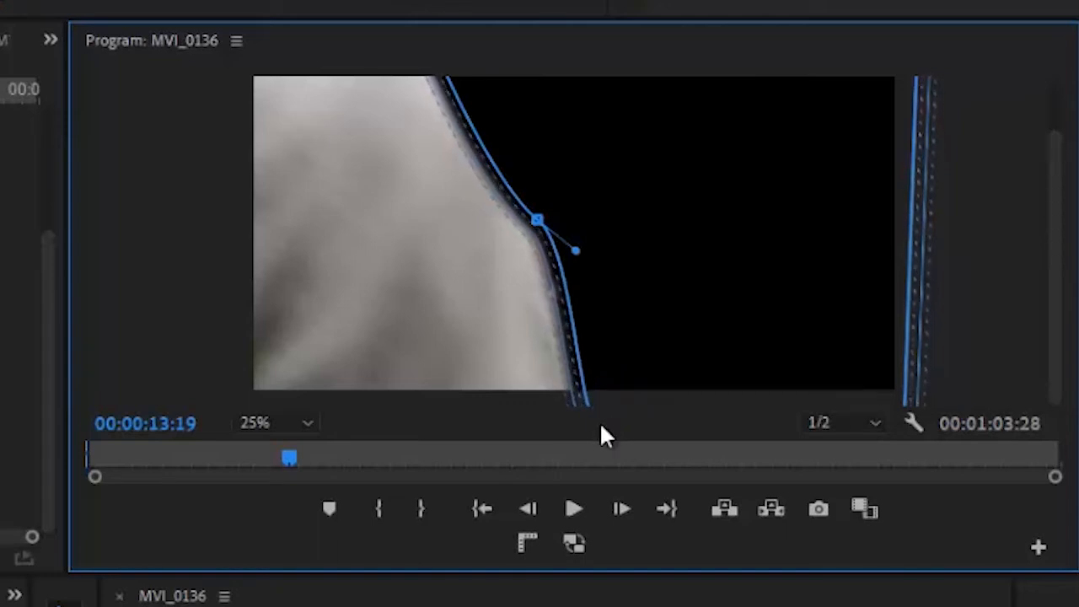
click(569, 300)
drag(564, 303, 555, 303)
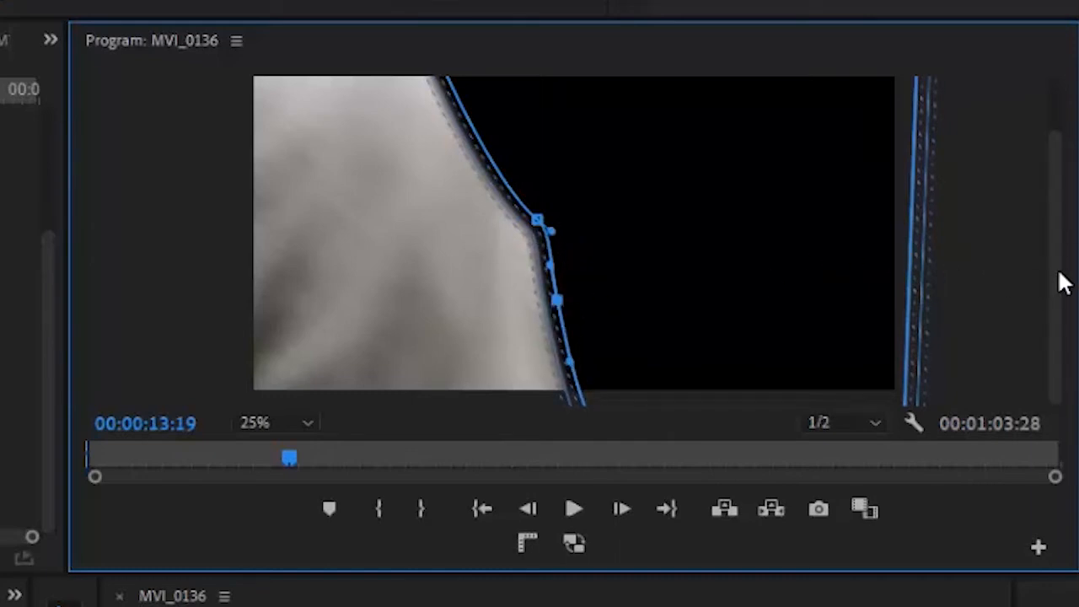
Step: Advance to 00:00:13:20 and shift the mask's top corner inward and its two edge points inward and down along the foreground
drag(1059, 271, 1067, 153)
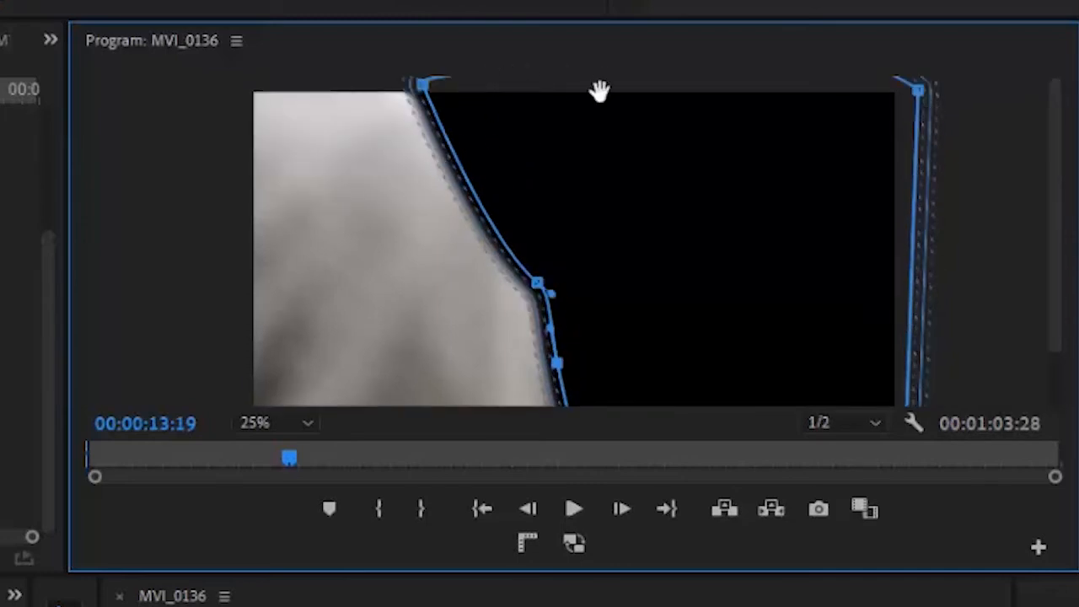
click(623, 510)
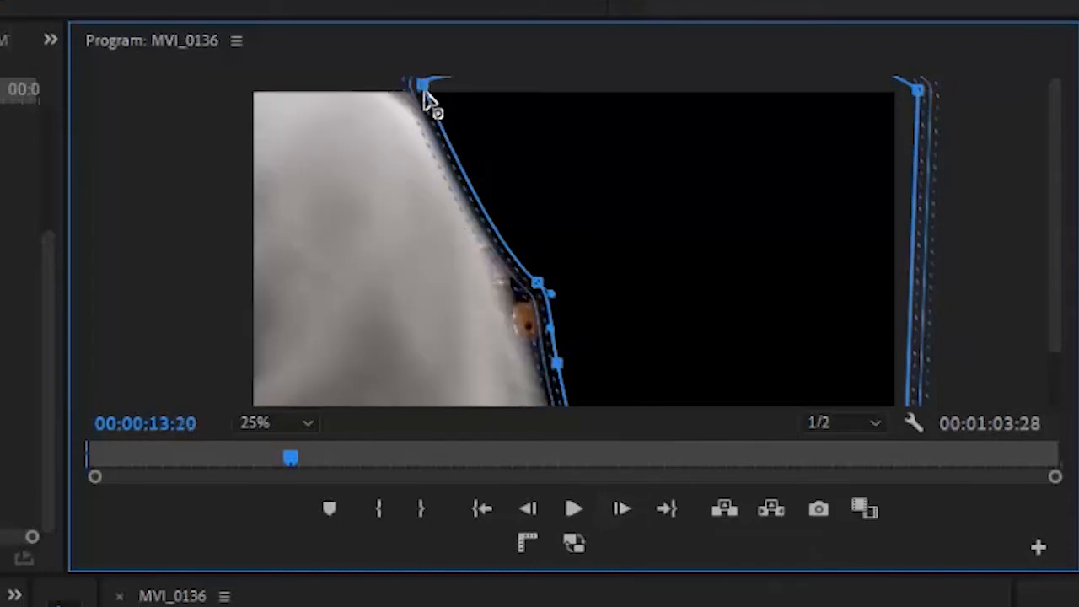
drag(423, 85, 407, 88)
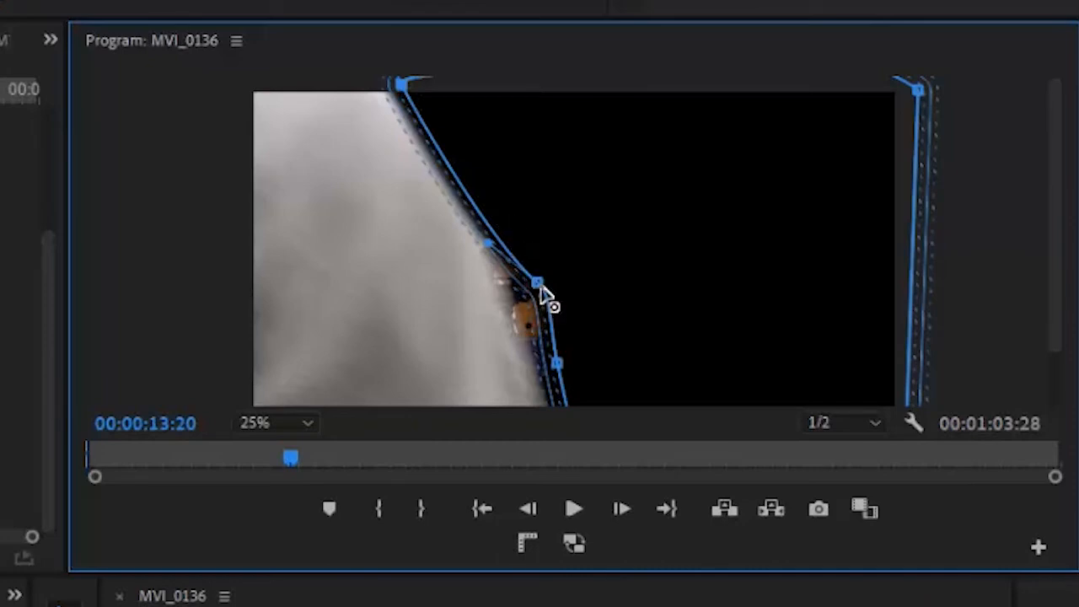
drag(536, 292, 511, 321)
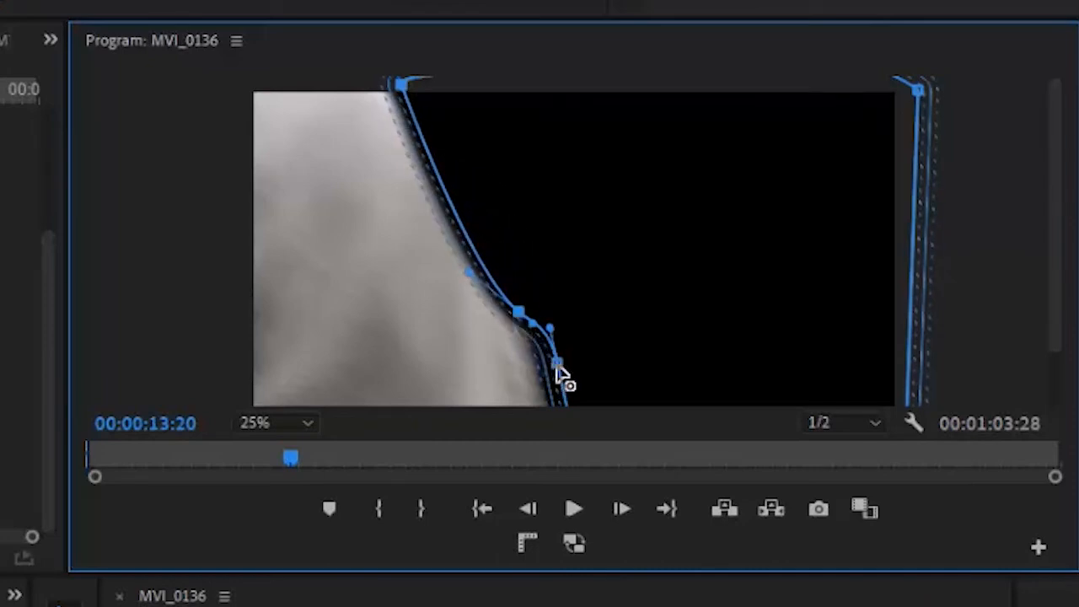
drag(555, 371, 546, 404)
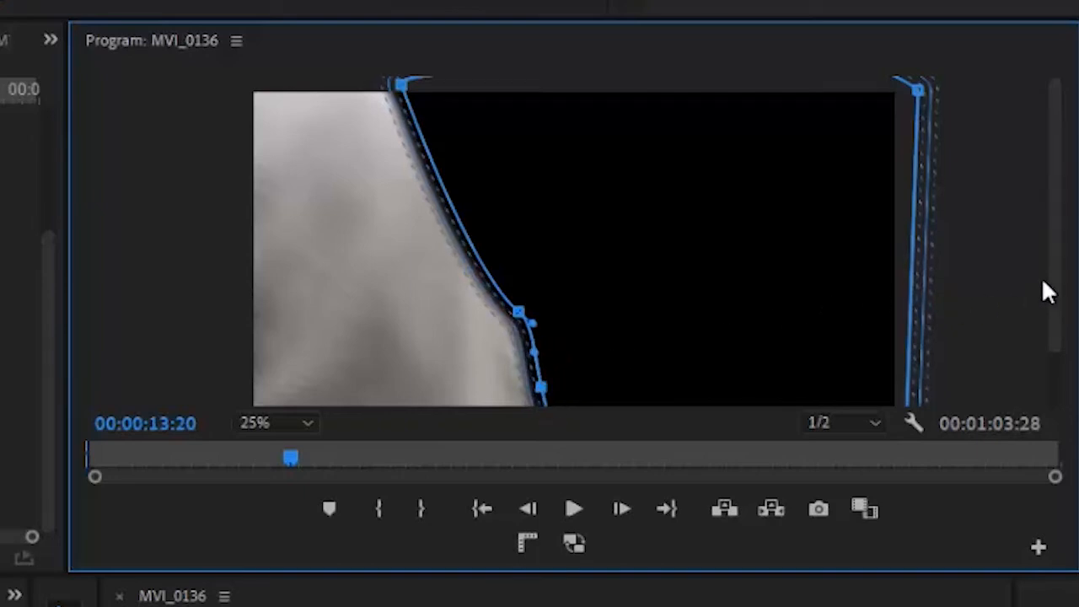
Step: Advance to 00:00:13:22 and move the mask's two visible edge points inward and down to cover the exposed background
drag(1052, 270, 1045, 365)
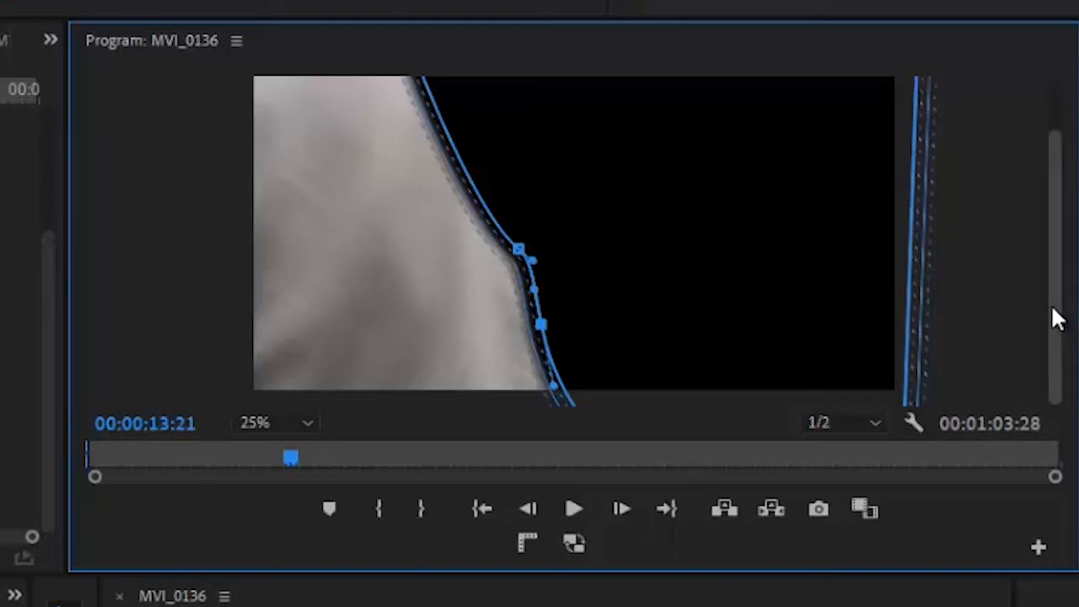
drag(1055, 313, 1076, 165)
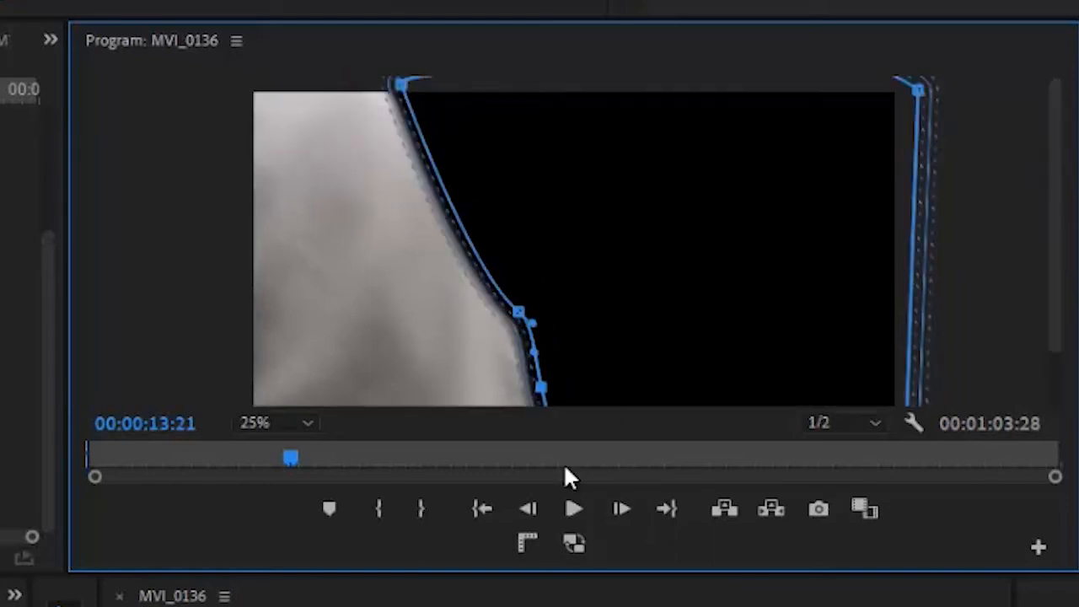
click(621, 508)
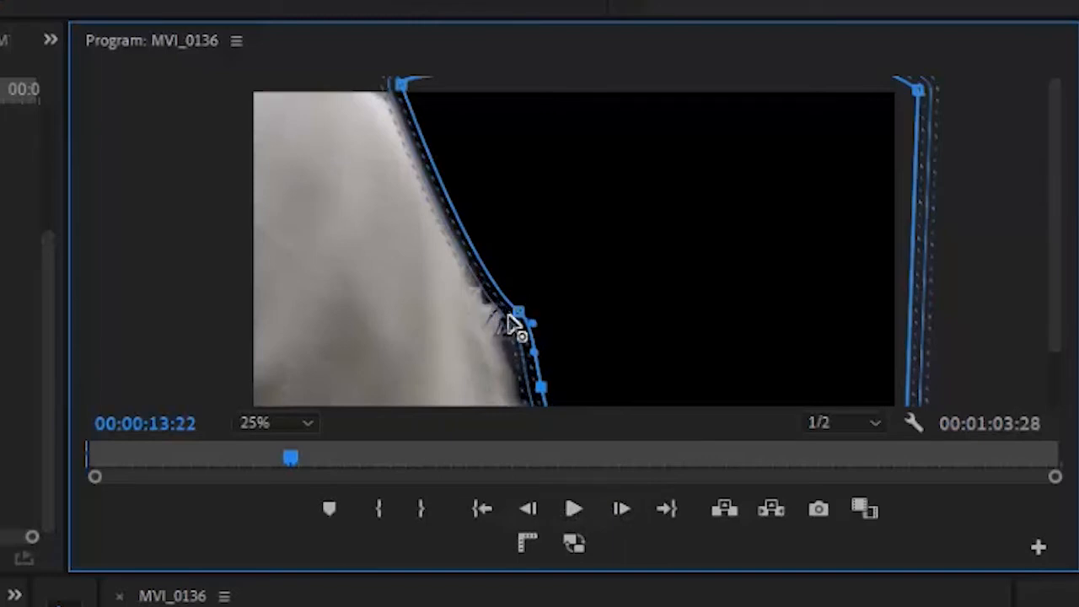
drag(515, 312, 504, 334)
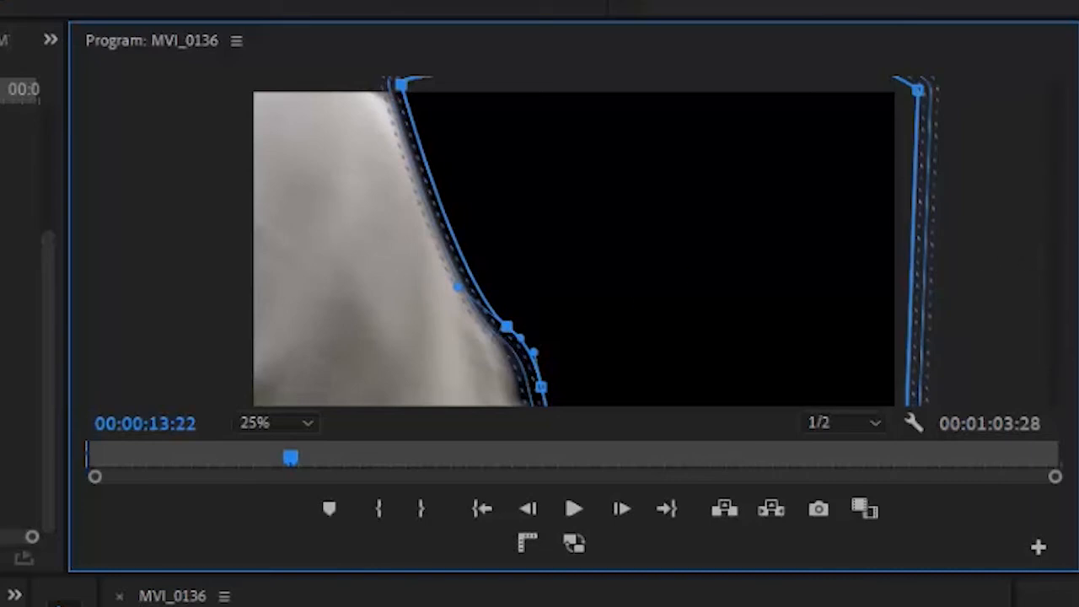
drag(1054, 245, 1053, 332)
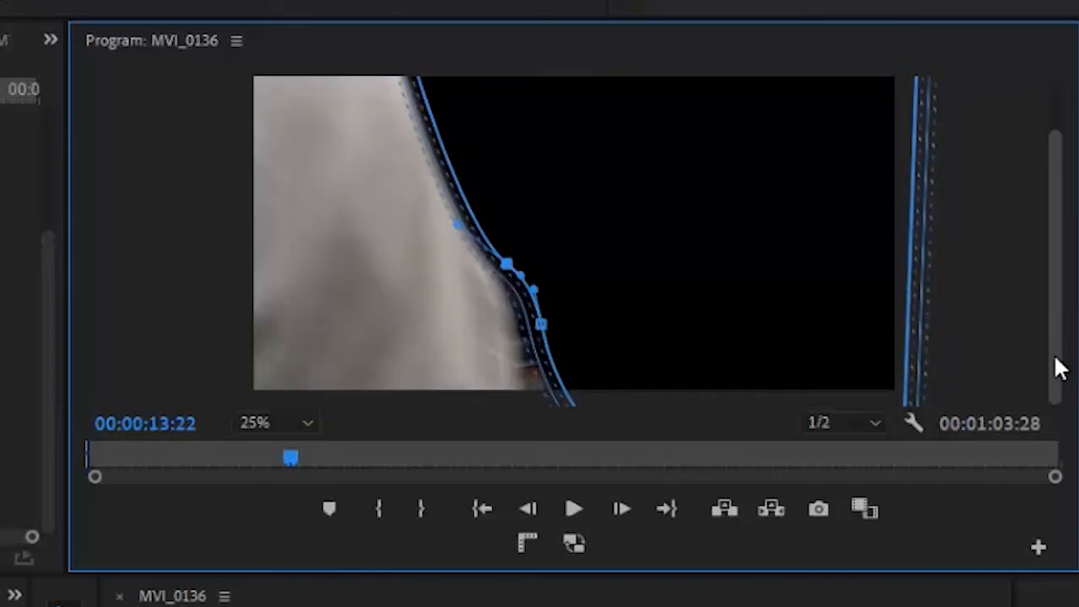
drag(541, 327, 520, 368)
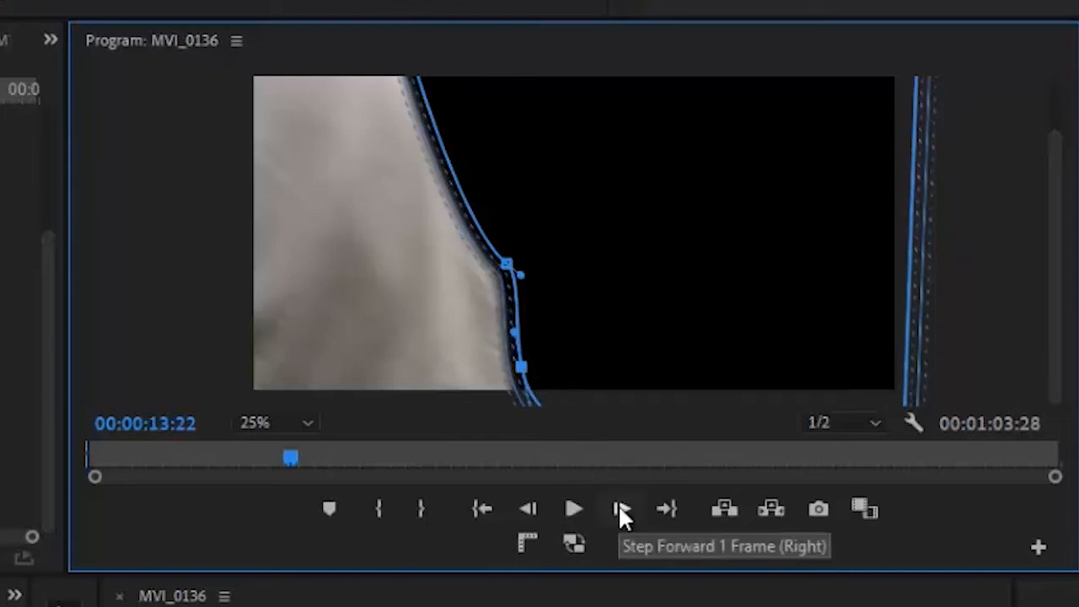
Step: Advance to 00:00:13:23 and nudge the mask's middle edge point slightly inward and down toward the foreground
click(620, 505)
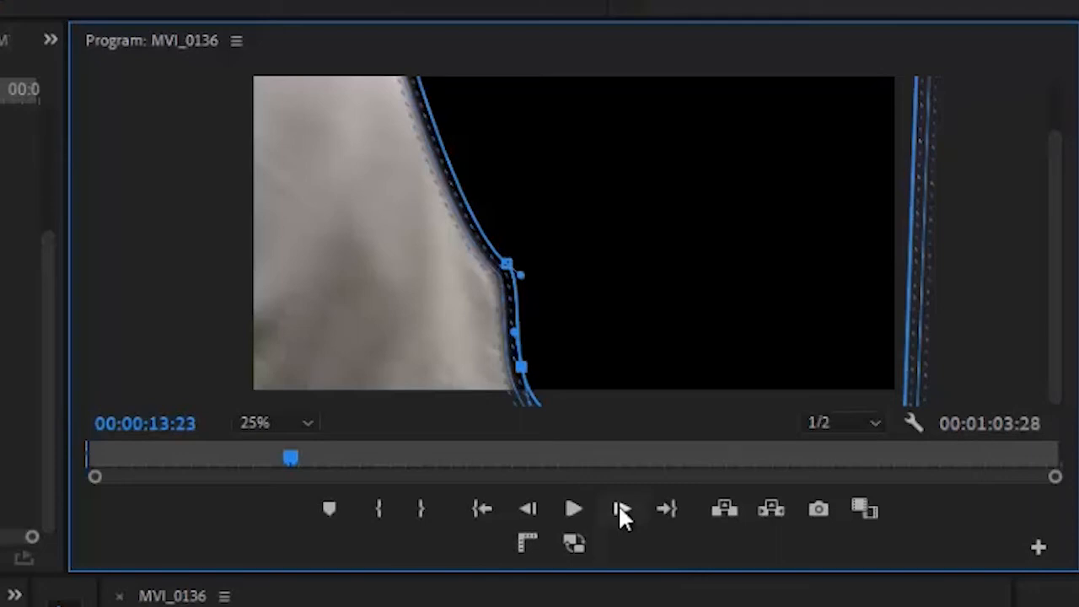
scroll(1054, 149, up, 3)
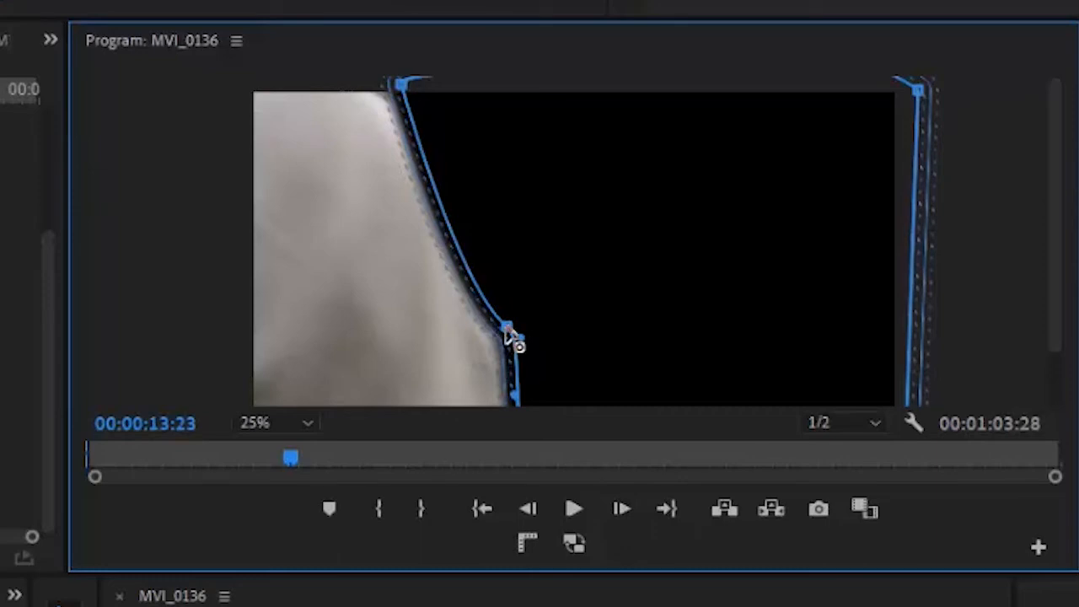
drag(507, 330, 503, 336)
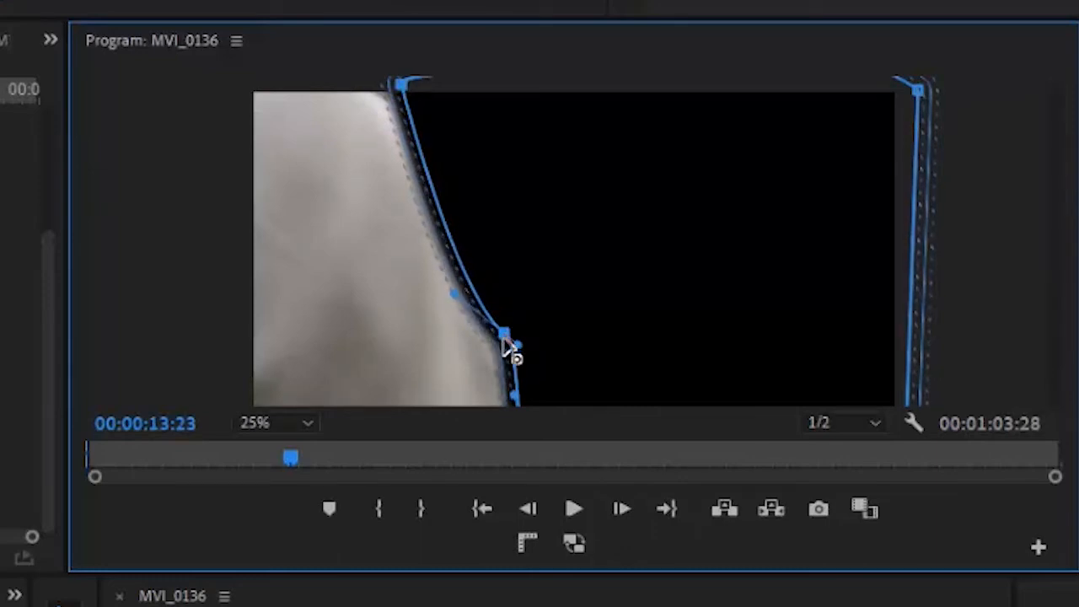
Step: Advance to 00:00:13:24, bow the mask's upper edge inward from its top corner handle, and move the two edge points below inward and down
click(618, 509)
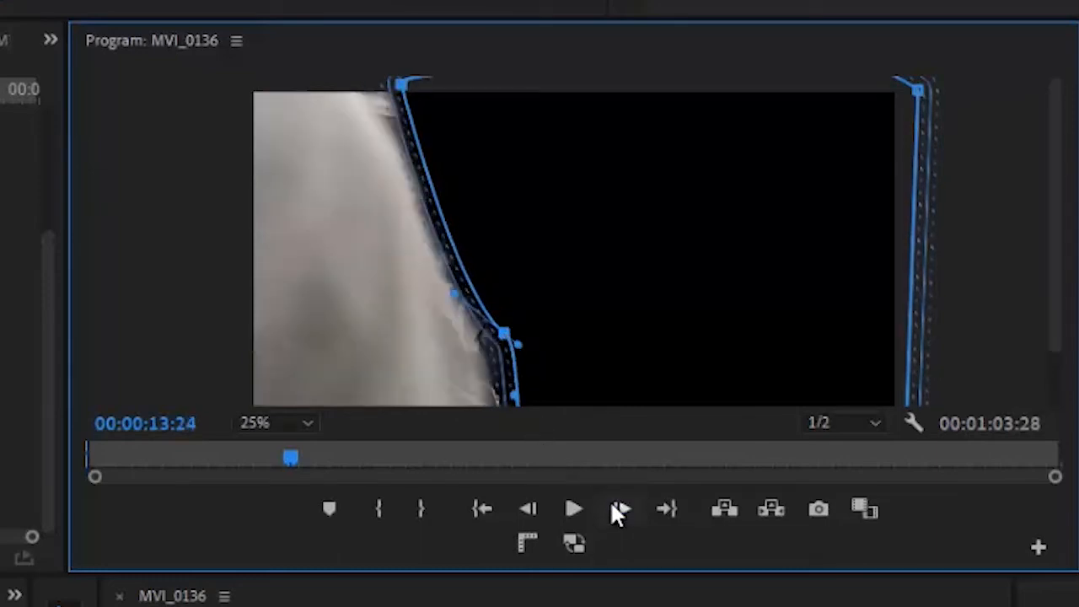
drag(403, 95, 360, 83)
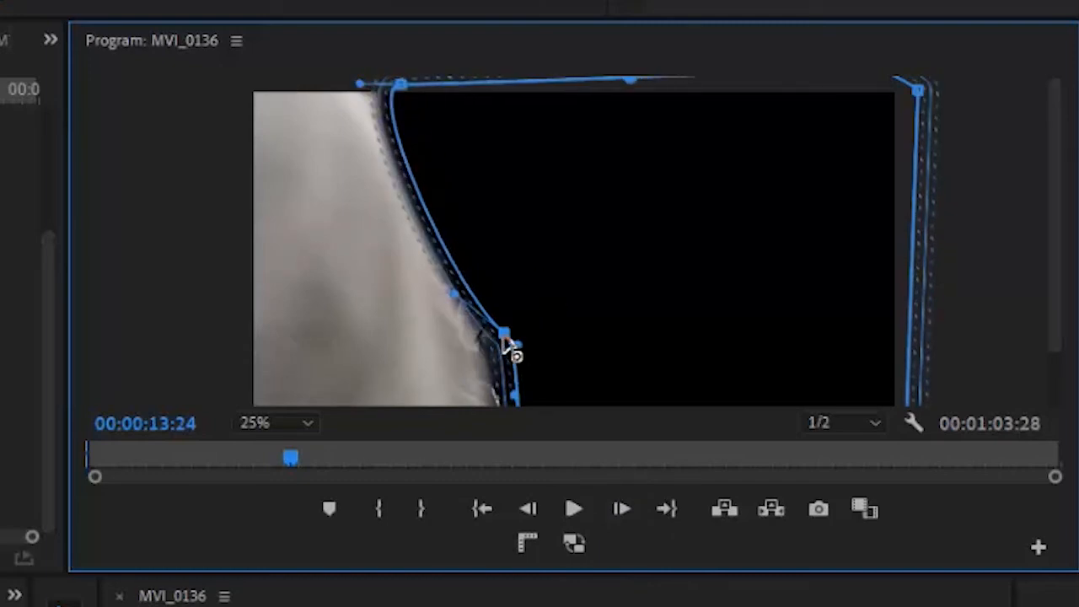
drag(498, 340, 495, 366)
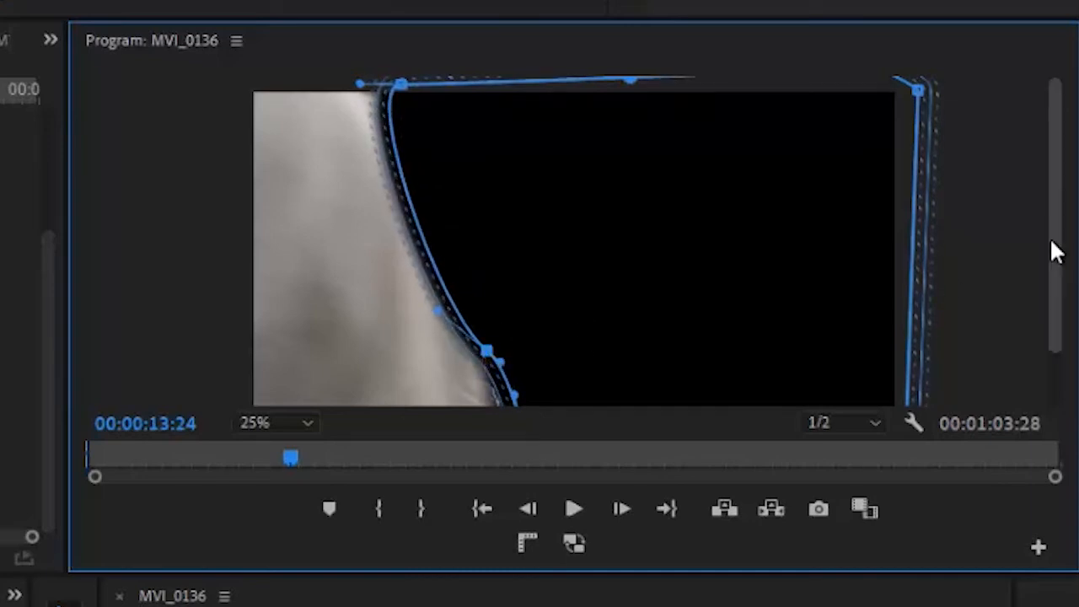
drag(1051, 270, 1057, 345)
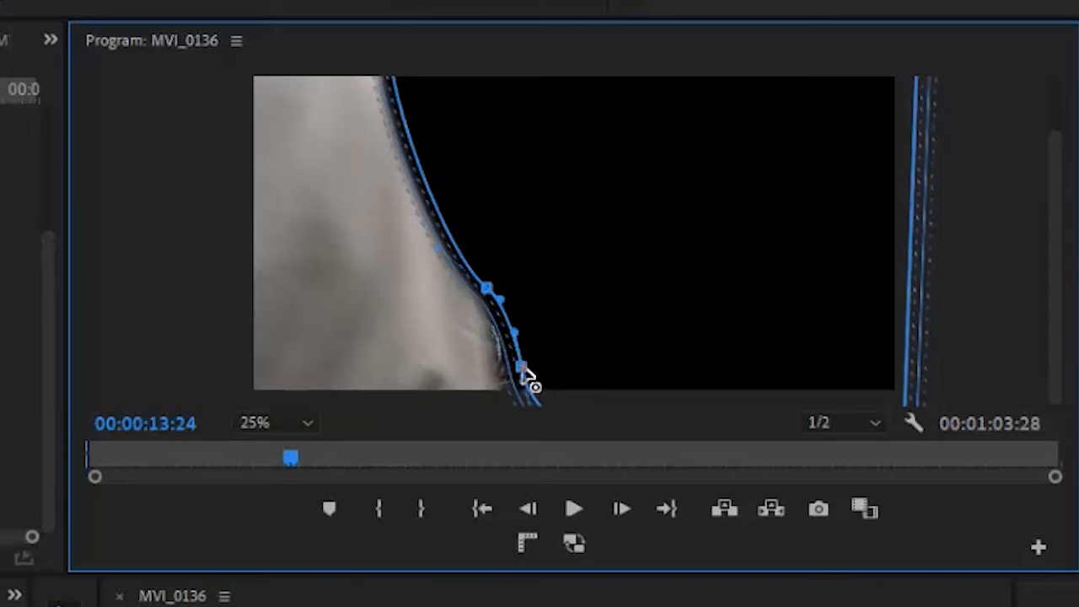
drag(522, 365, 507, 414)
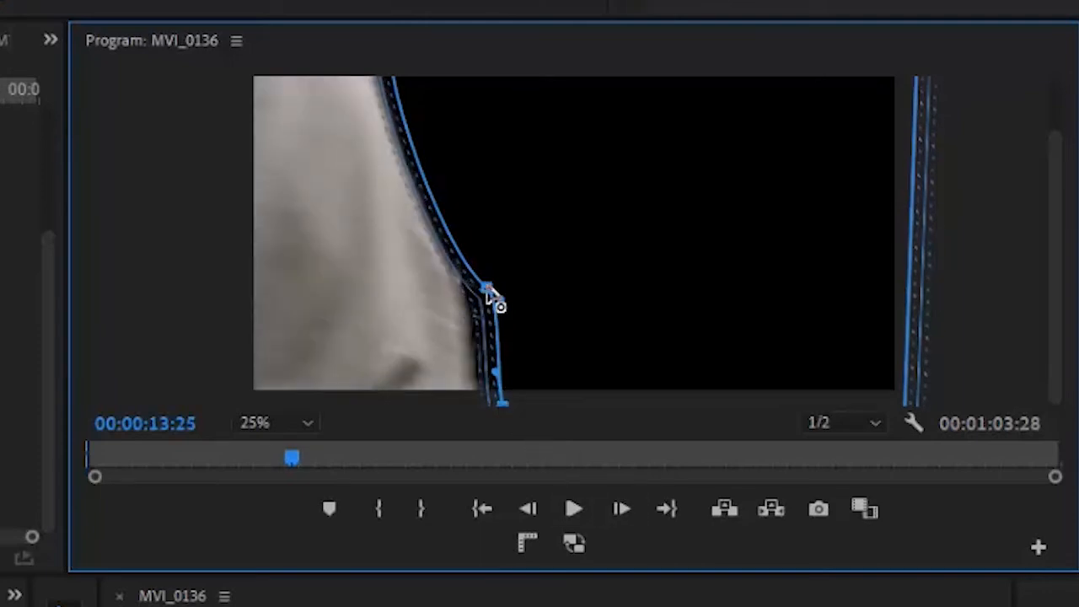
Step: Advance to 00:00:13:25 and shift the mask's two lower edge points and its top corner inward to cover the exposed background
drag(486, 288, 469, 307)
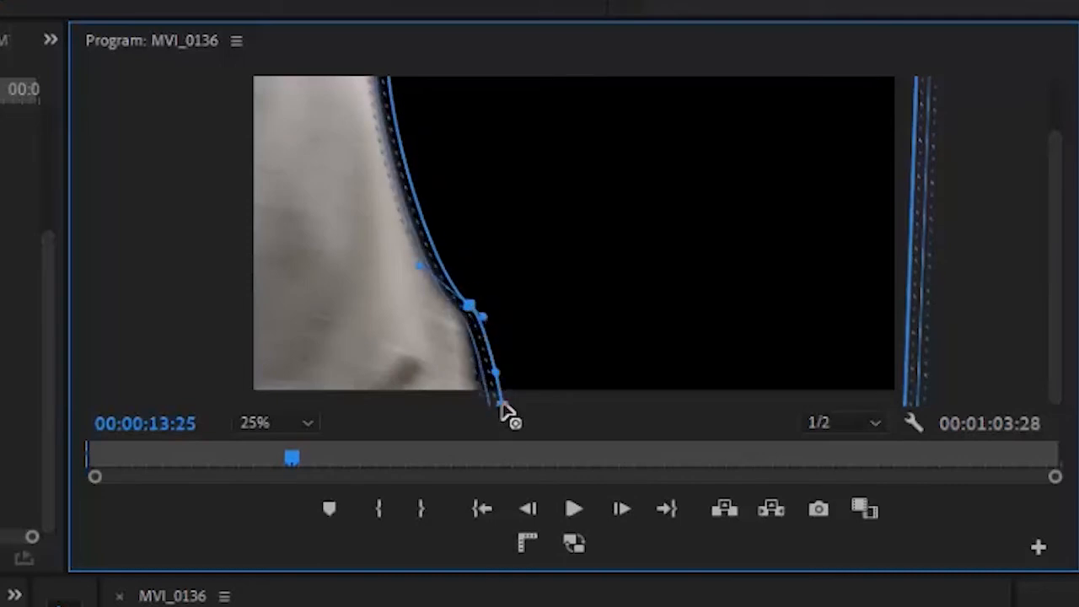
drag(501, 405, 473, 406)
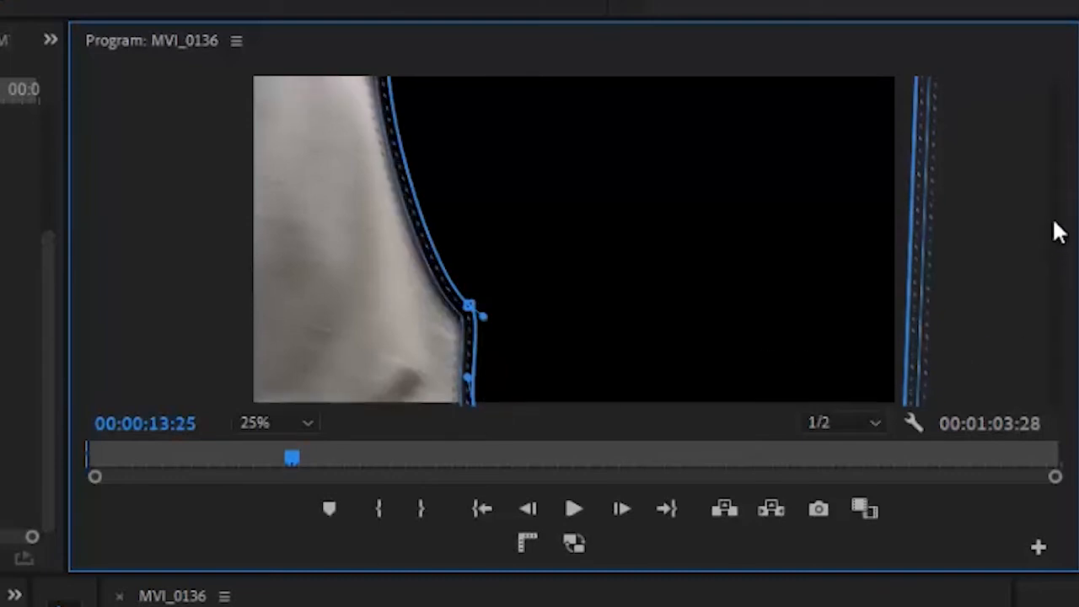
scroll(1053, 215, up, 2)
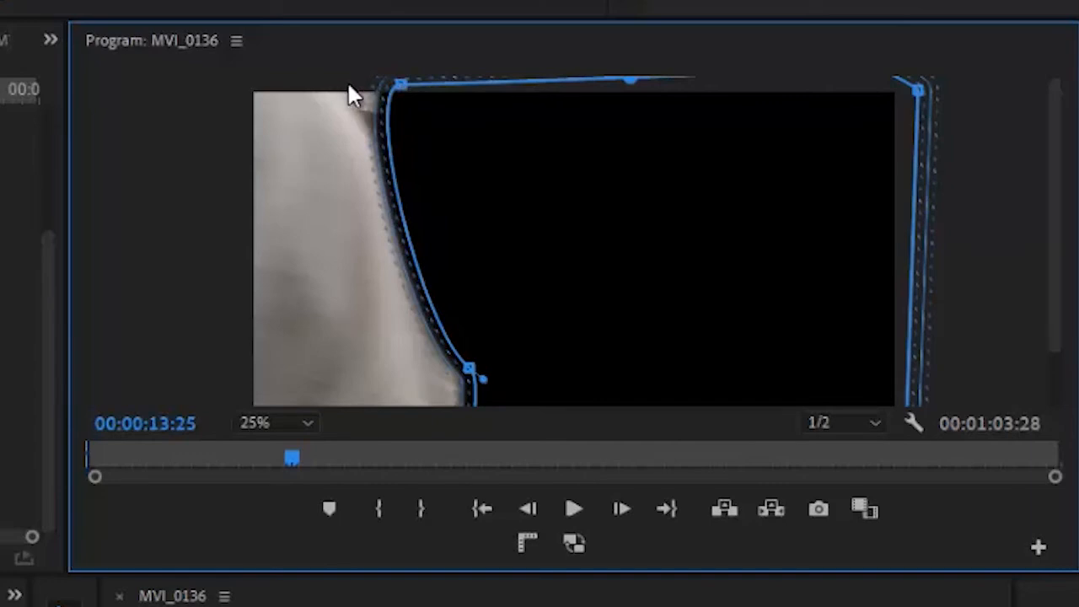
drag(401, 89, 356, 74)
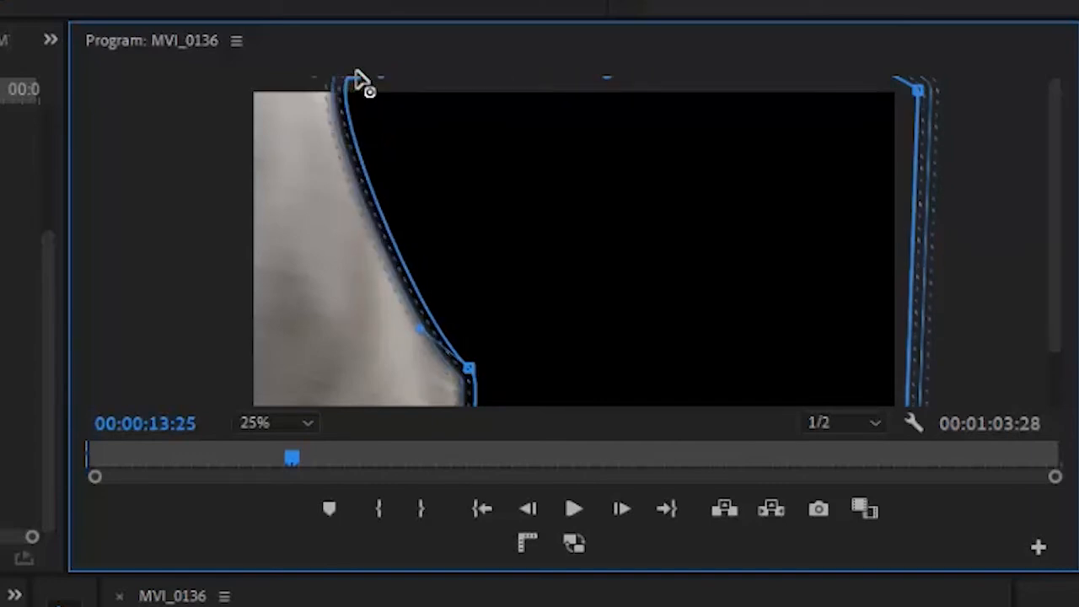
Step: Add a mask point on the segment below the top corner and shift it right and slightly up to follow the foreground's curve
click(368, 181)
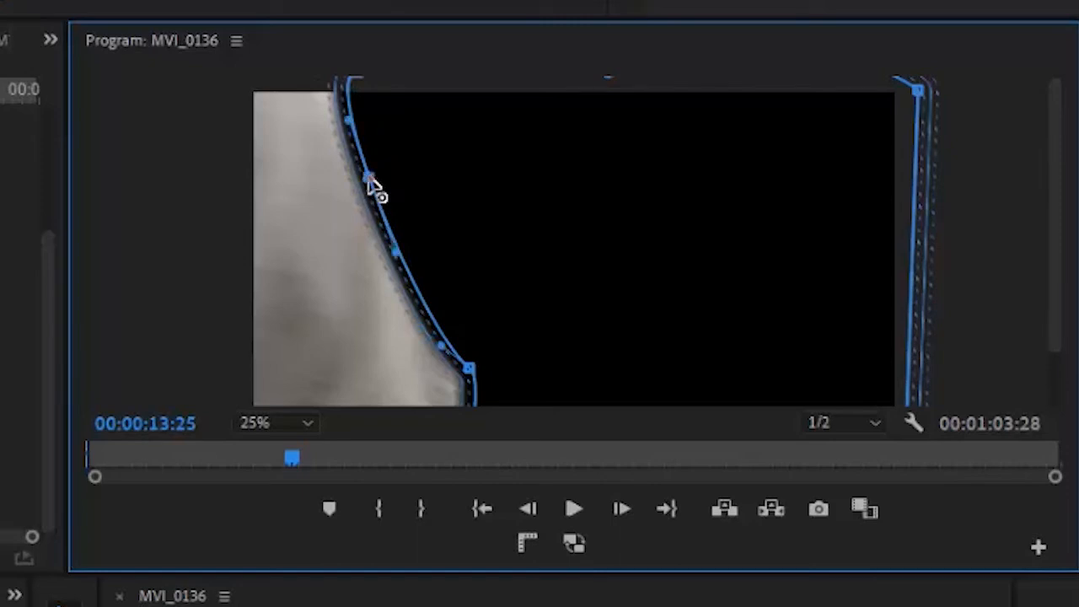
drag(367, 178, 381, 173)
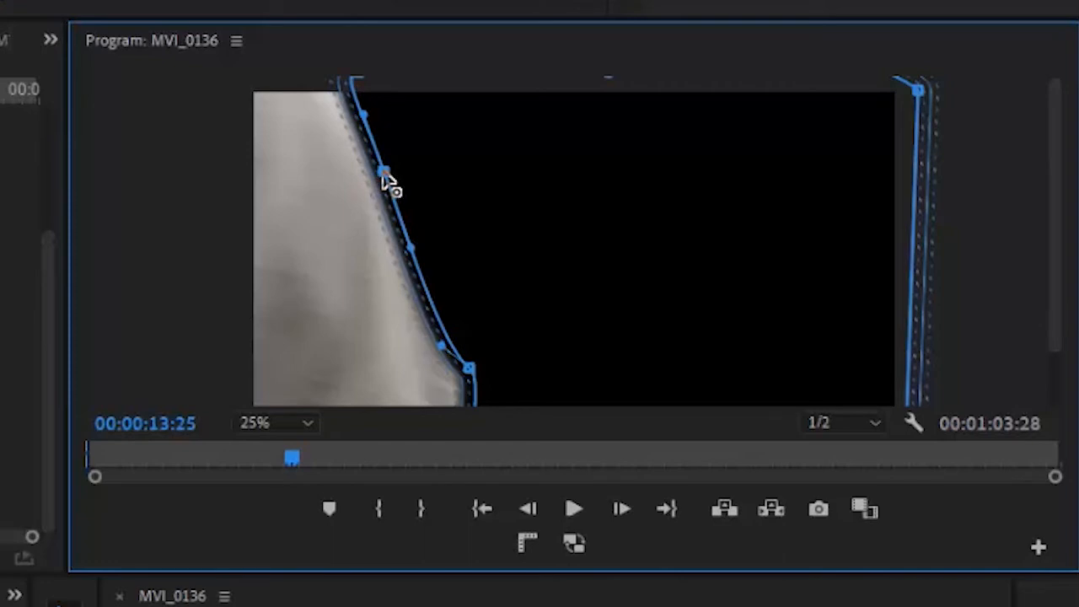
drag(388, 170, 391, 168)
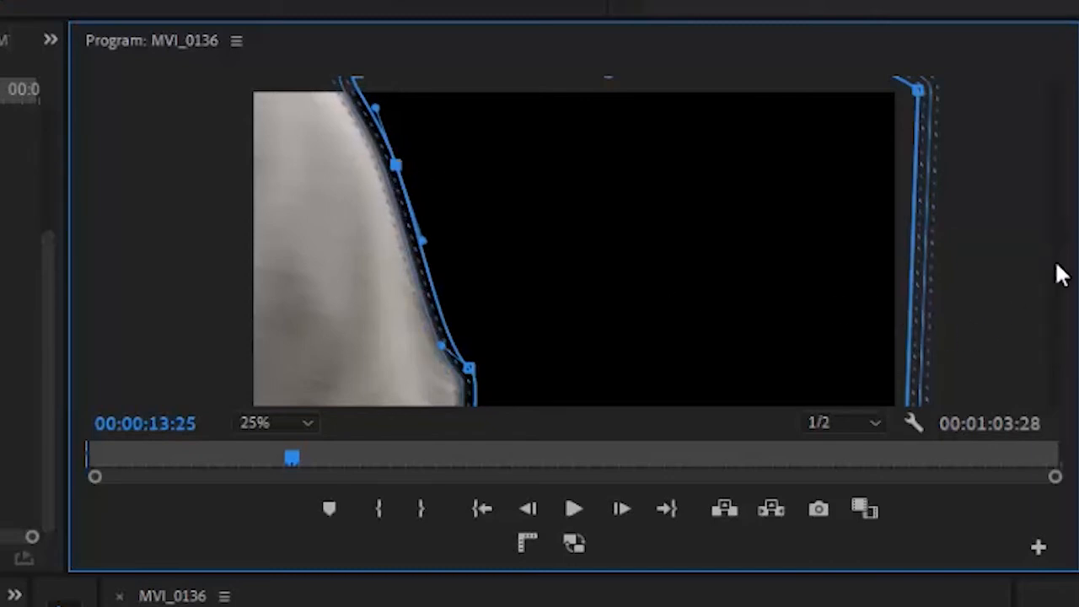
Step: Advance to 00:00:13:27 and move the mask's top corner inward and its two edge points inward and down along the foreground
drag(1055, 264, 1065, 345)
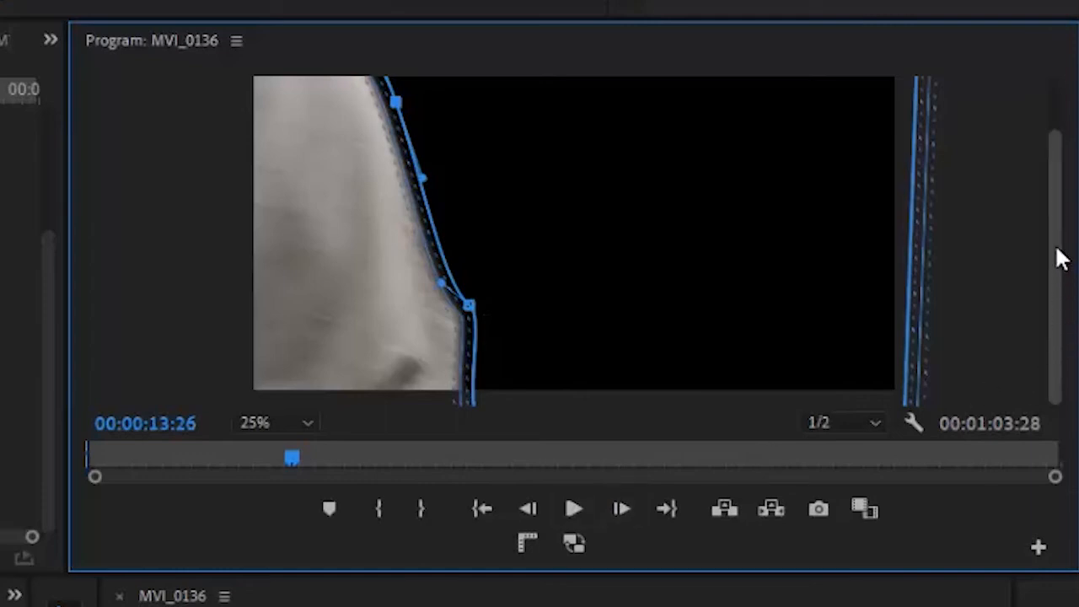
drag(1060, 259, 1062, 212)
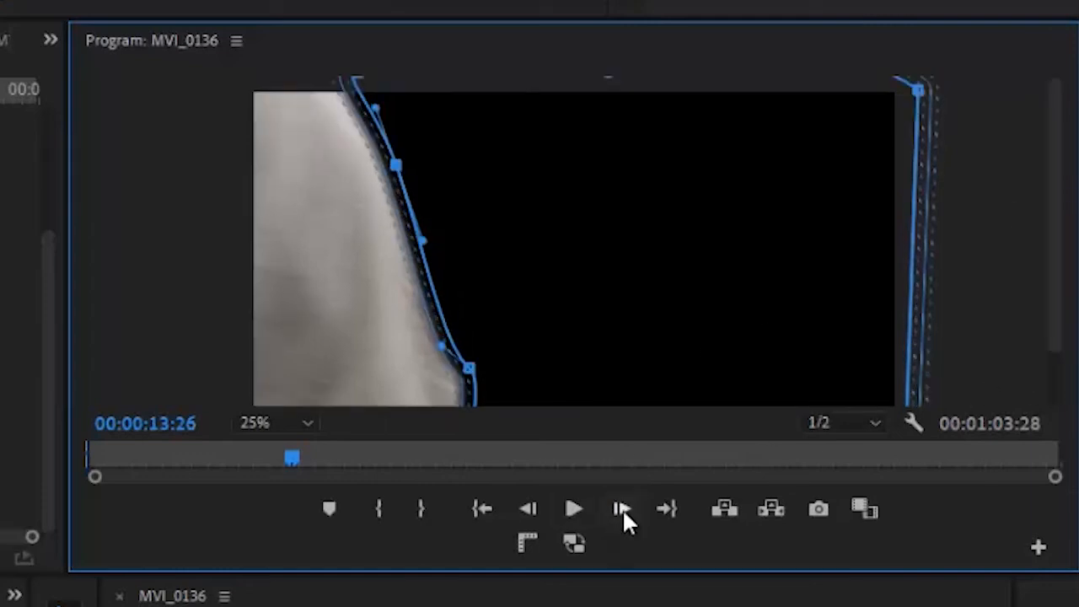
click(622, 508)
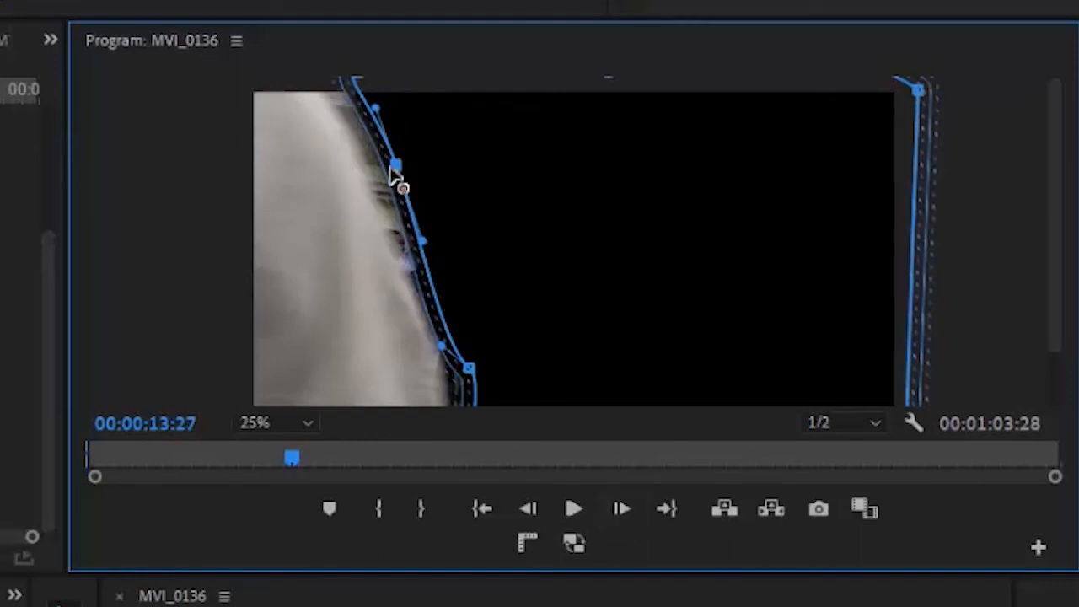
click(355, 80)
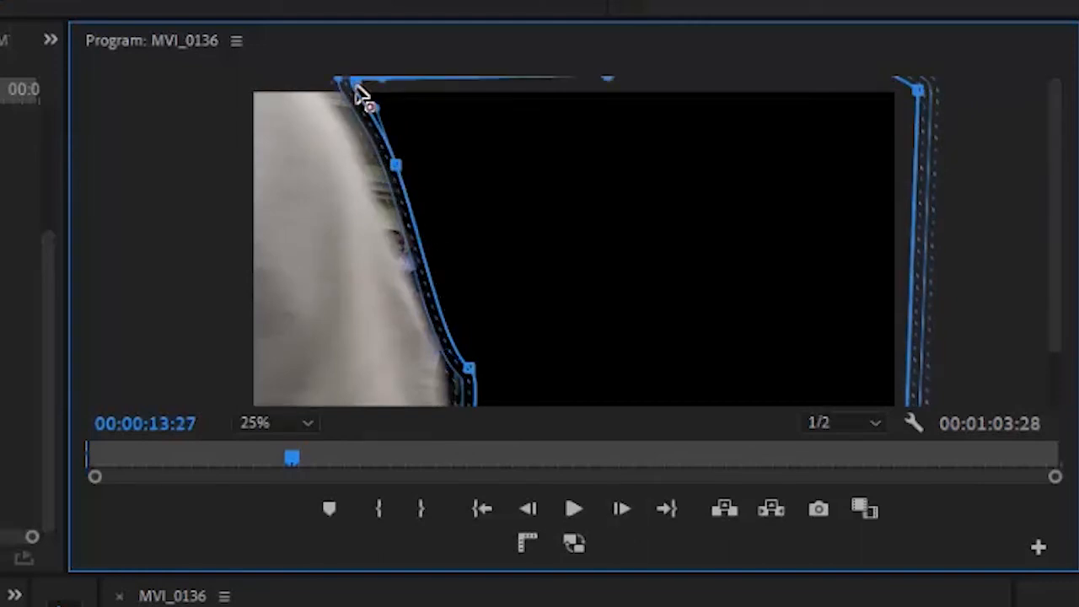
drag(357, 84, 327, 80)
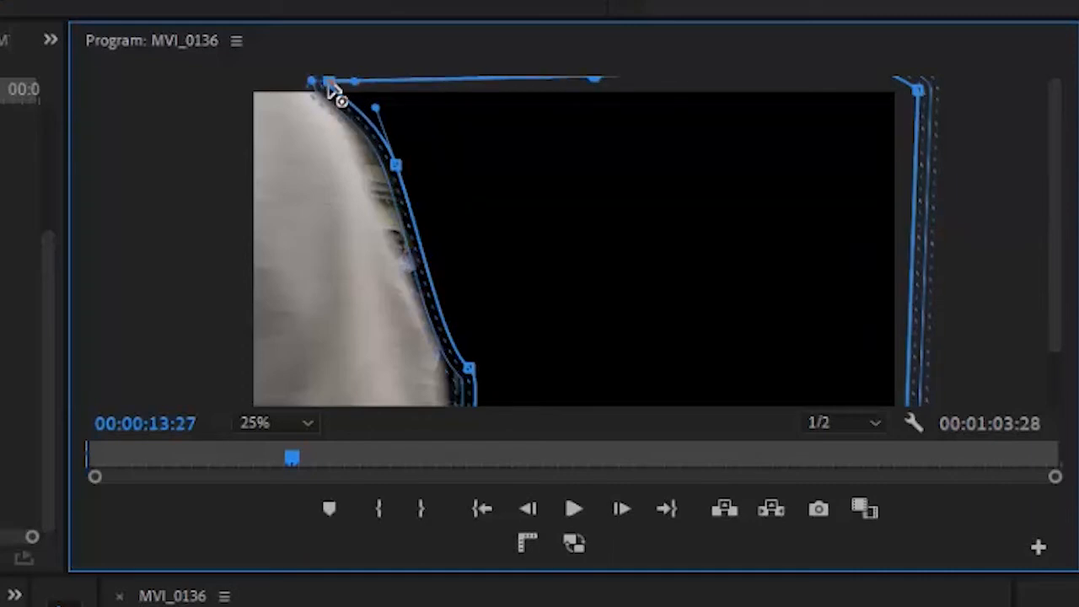
drag(397, 165, 382, 195)
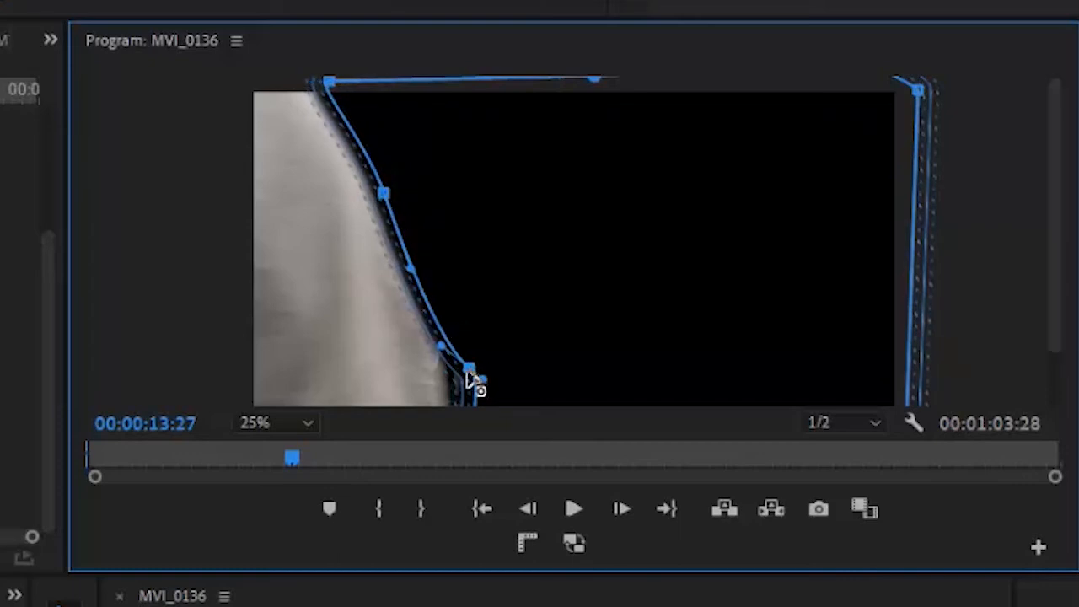
drag(469, 369, 443, 382)
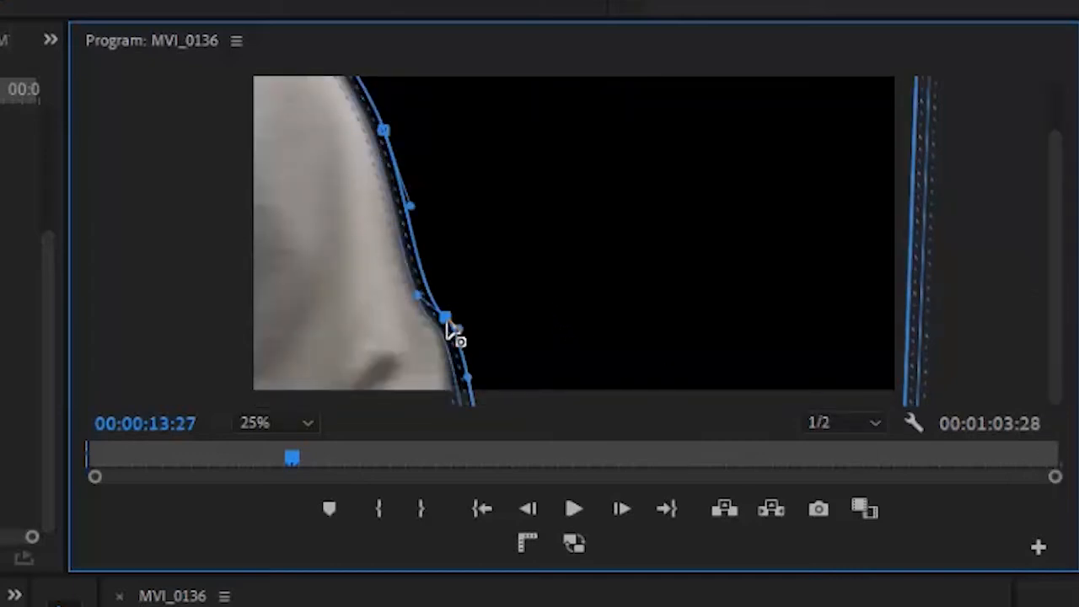
drag(446, 321, 440, 328)
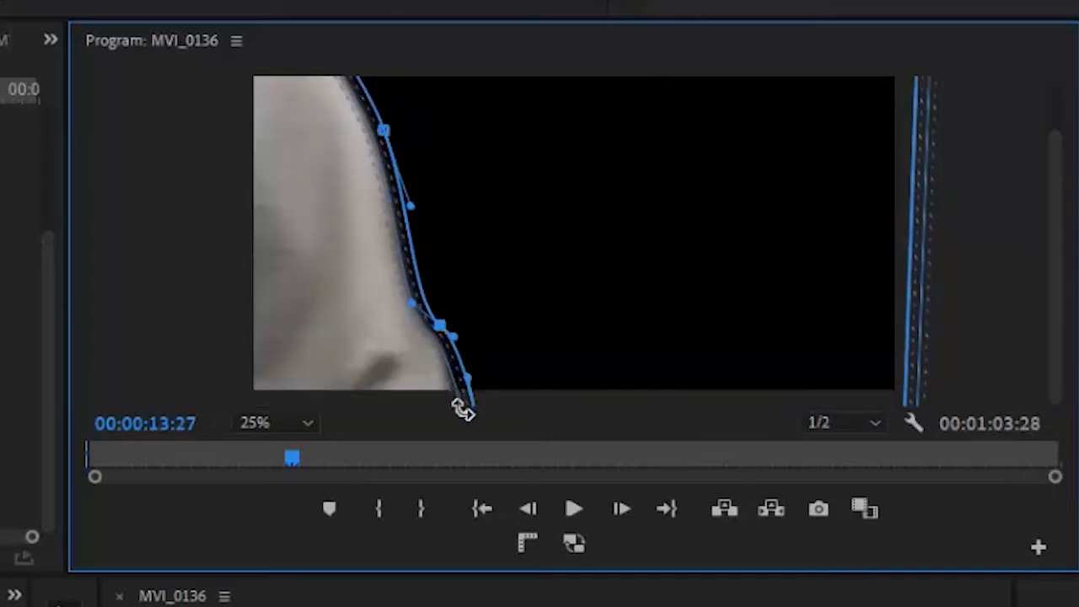
Step: Advance to 00:00:13:29 and move the mask's top corner and upper edge point inward to hide the exposed background
click(622, 509)
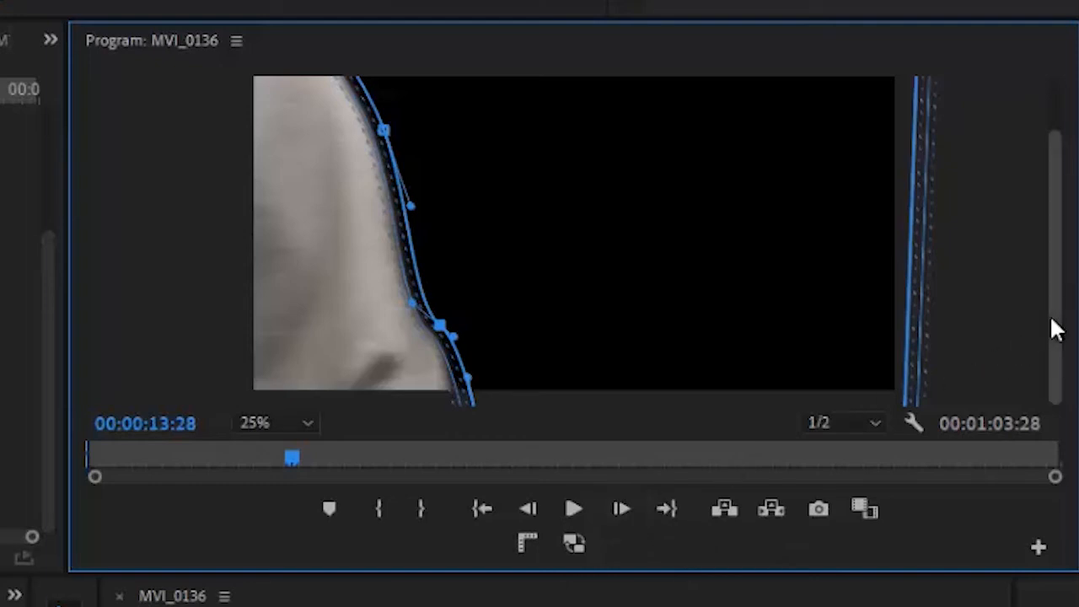
drag(1056, 289, 1066, 212)
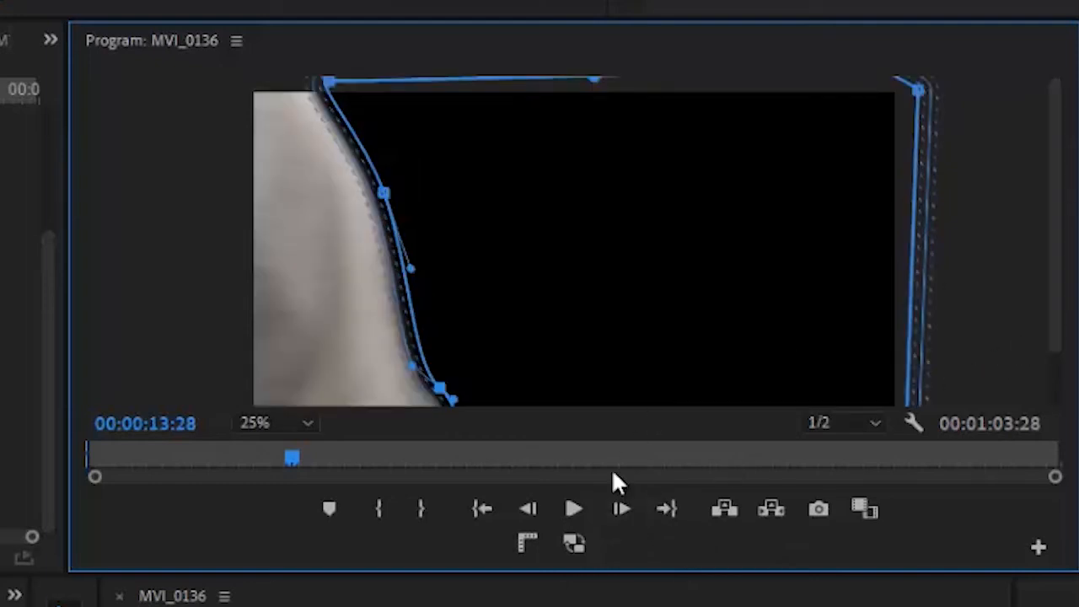
click(616, 508)
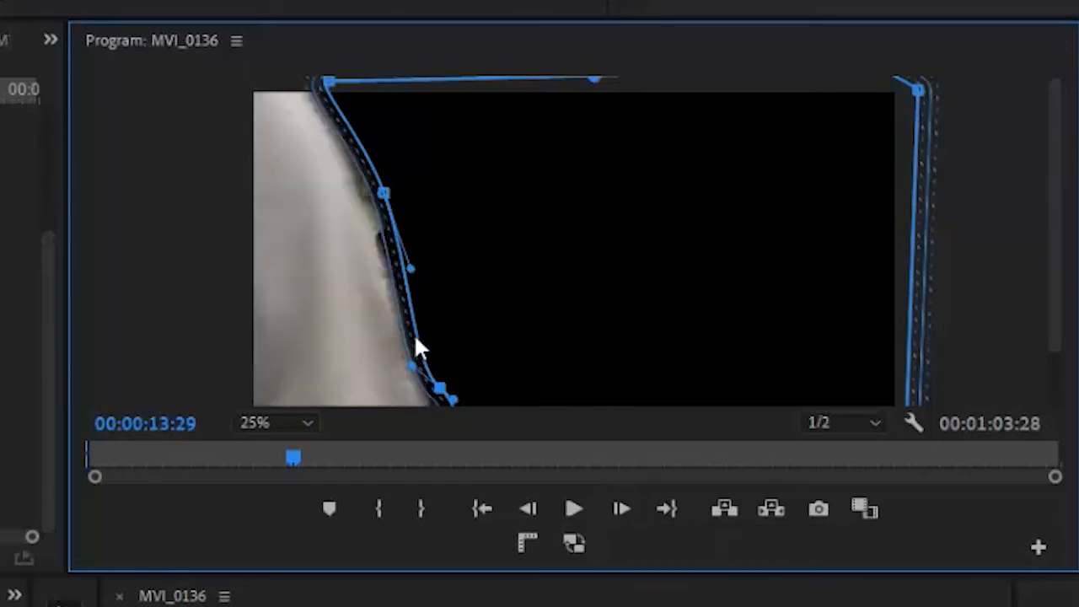
click(327, 83)
drag(303, 79, 301, 82)
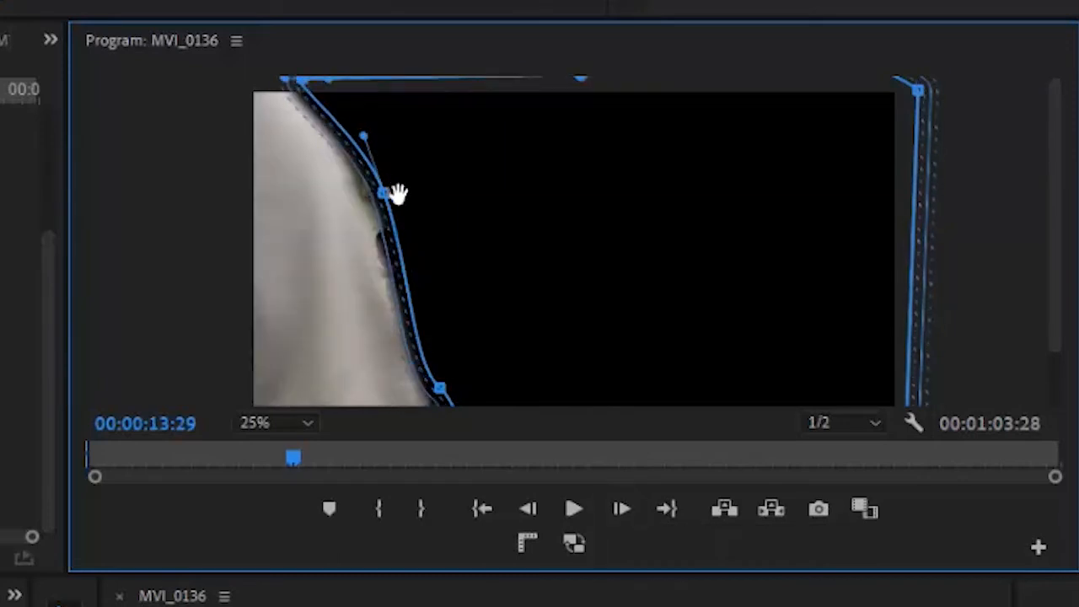
drag(381, 194, 364, 202)
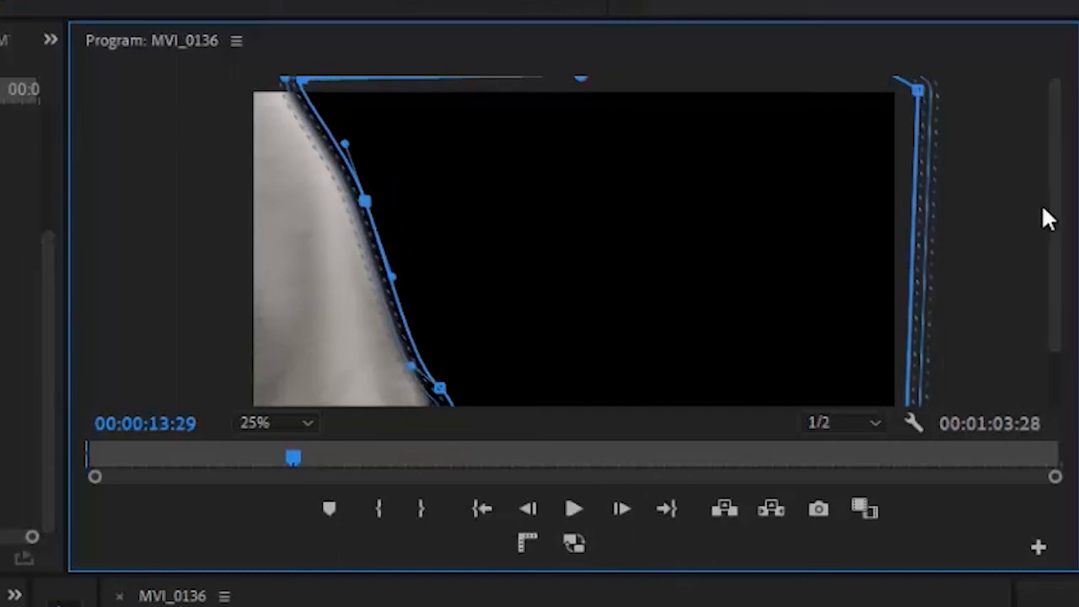
Step: Move the lower edge point down and inward, and reshape the mask below it so it runs down past the frame's bottom
drag(1054, 217, 1050, 338)
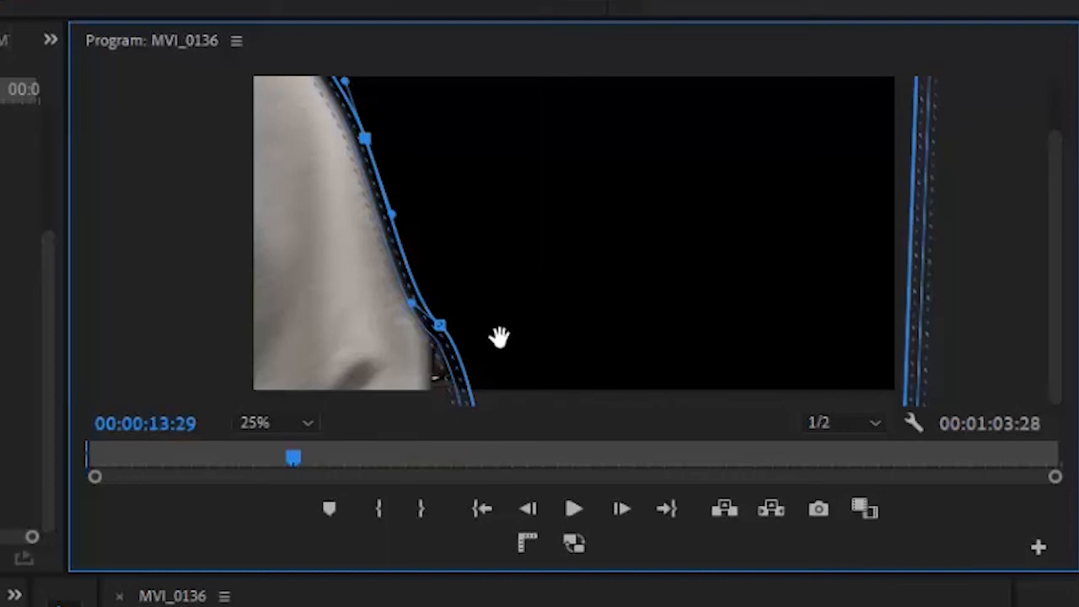
click(433, 342)
drag(433, 343, 433, 348)
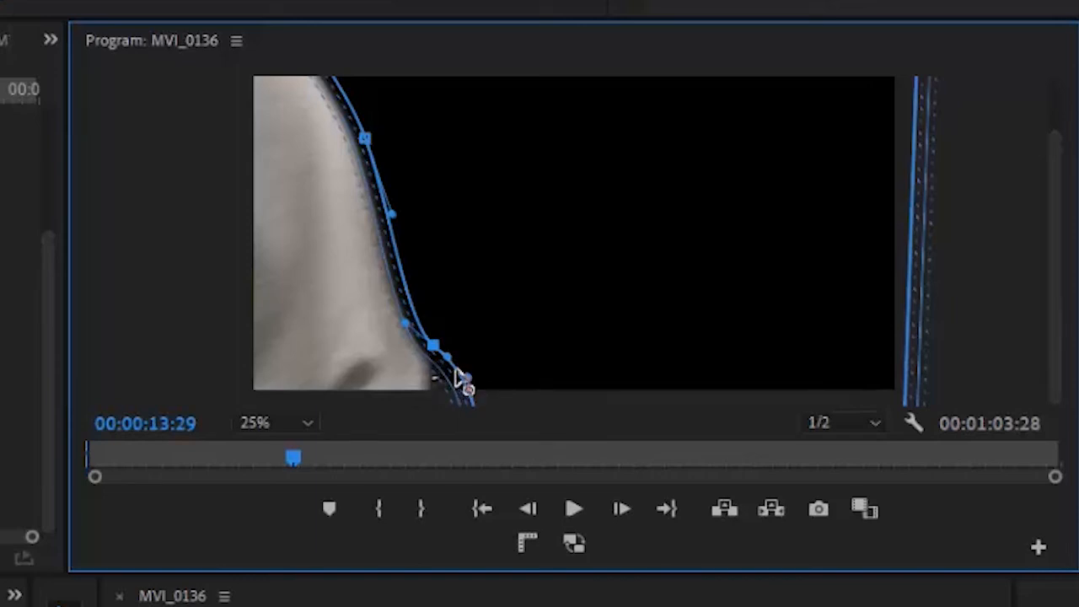
drag(455, 378, 439, 411)
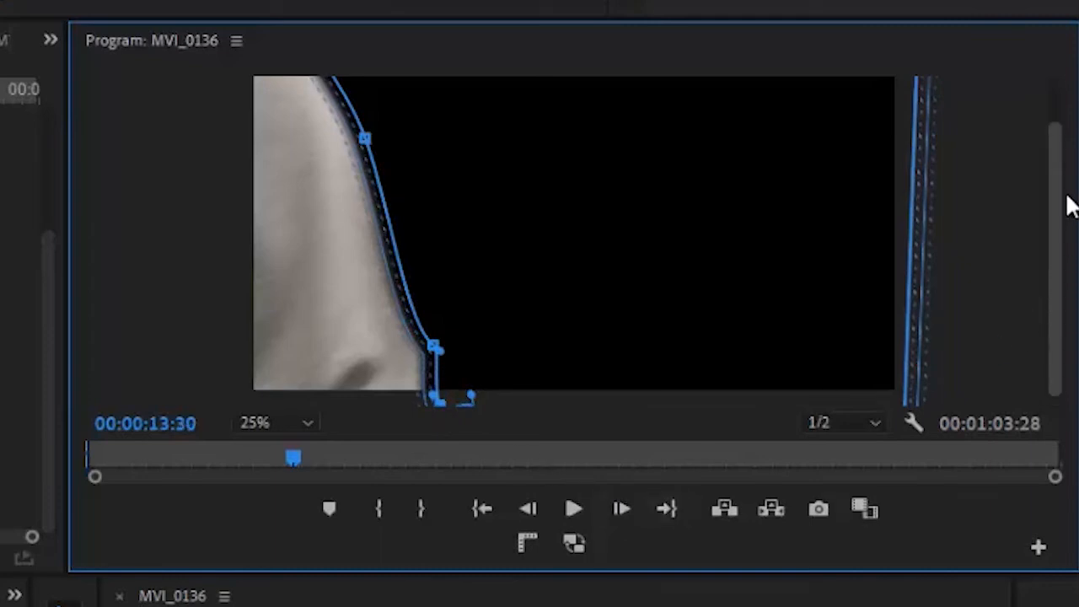
Step: Advance to 00:00:13:31 and move the mask's upper and lower left-edge points left and down along the foreground
scroll(1069, 206, up, 2)
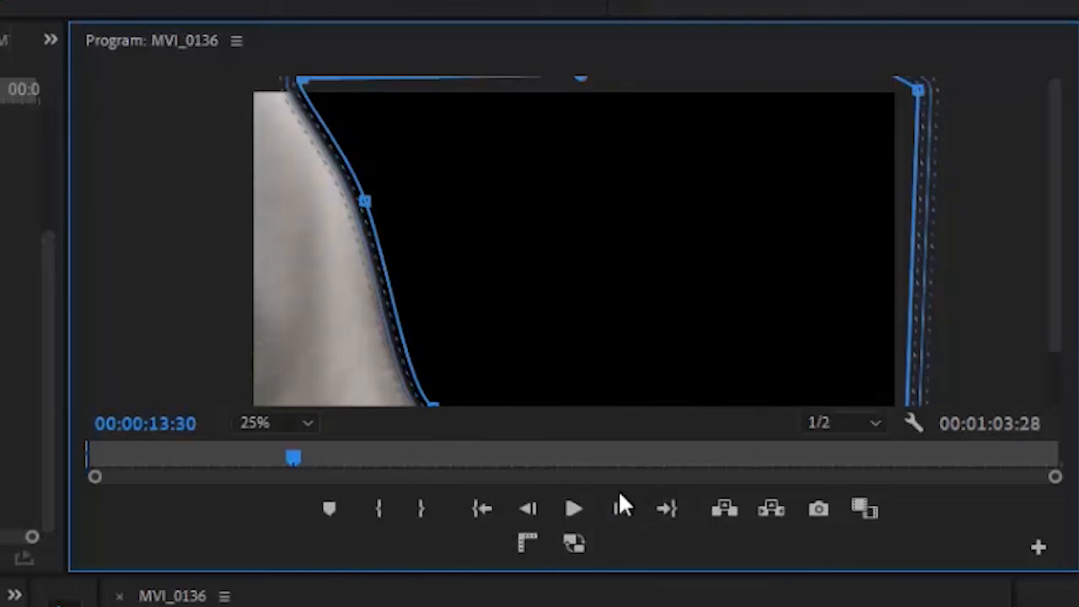
click(620, 509)
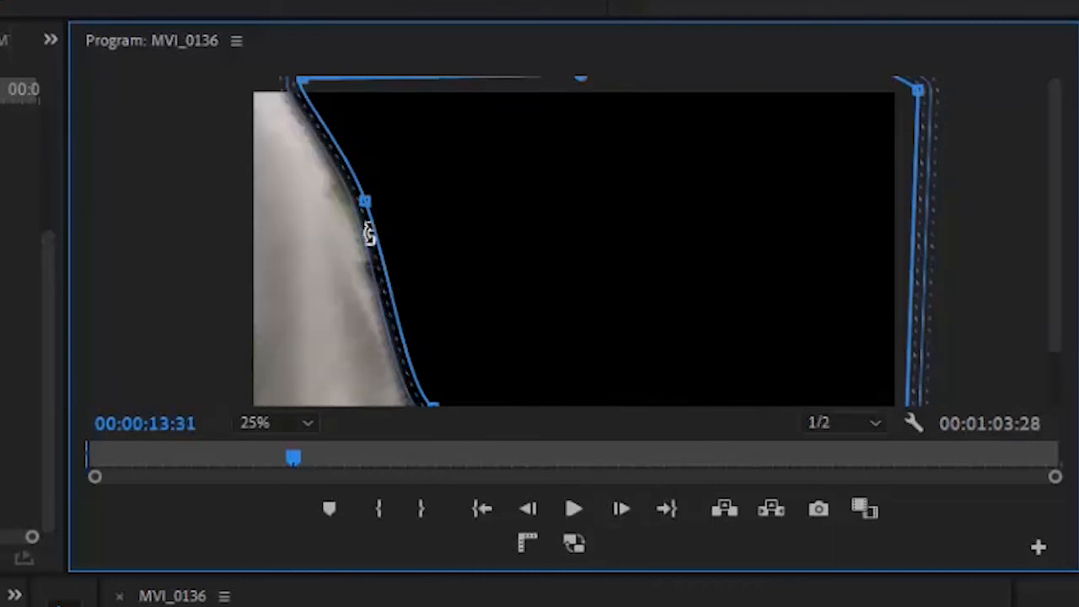
drag(366, 209, 353, 215)
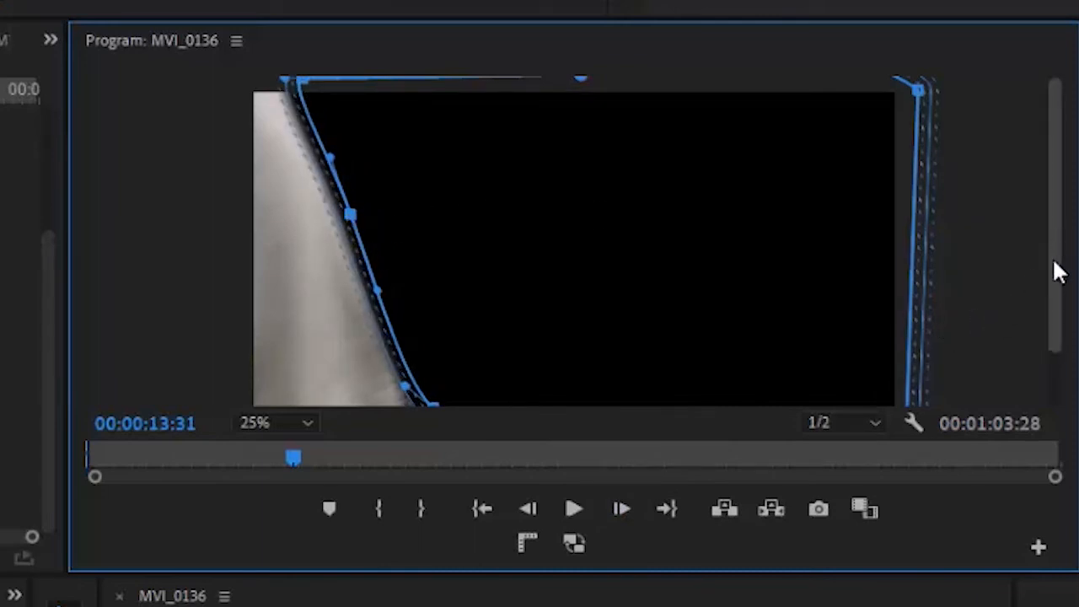
scroll(1050, 354, down, 2)
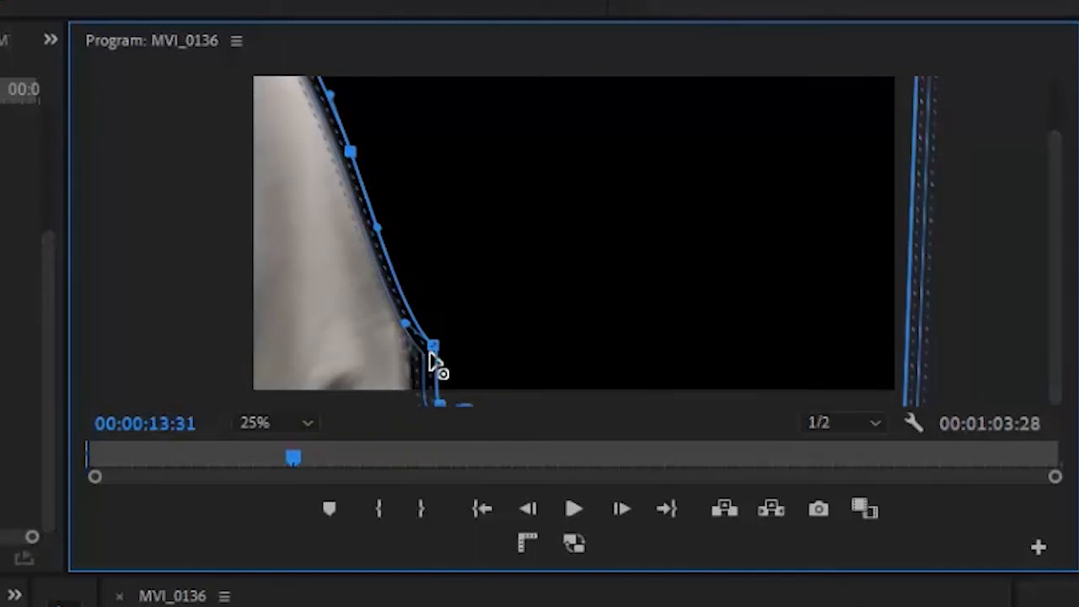
drag(426, 347, 415, 378)
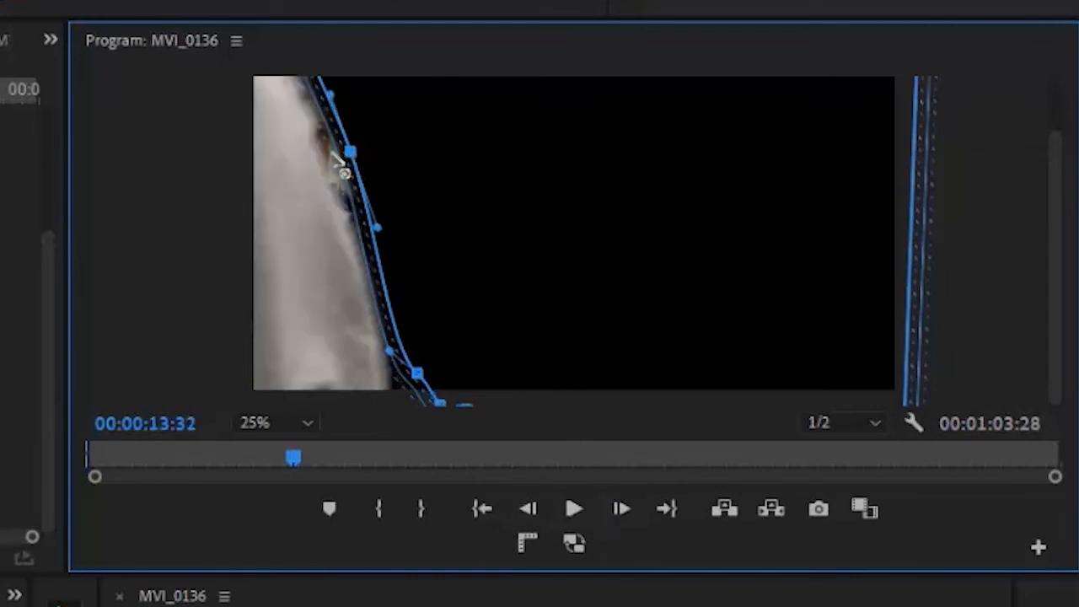
Step: At 00:00:13:32, move the upper edge point and top-left corner left, and the lower edge point left and down to the frame's bottom
drag(350, 153, 328, 155)
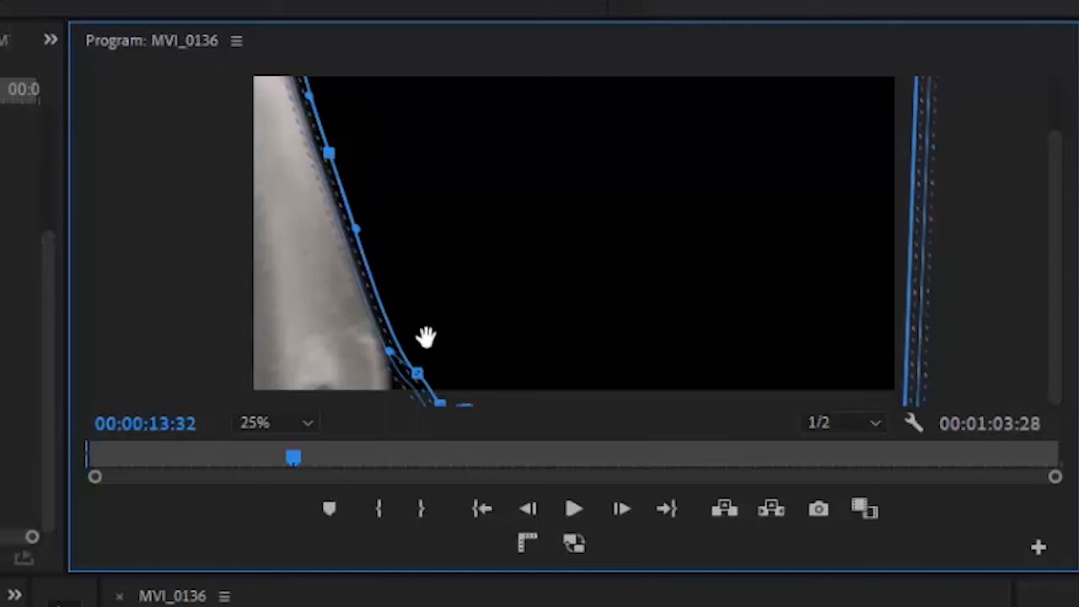
drag(417, 373, 399, 392)
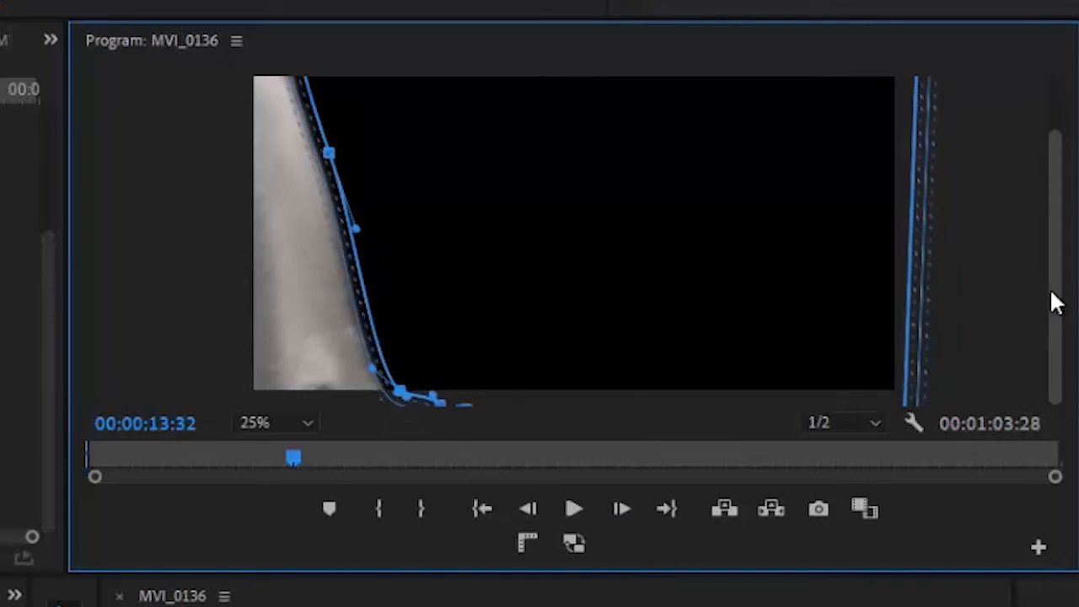
drag(1049, 287, 1052, 185)
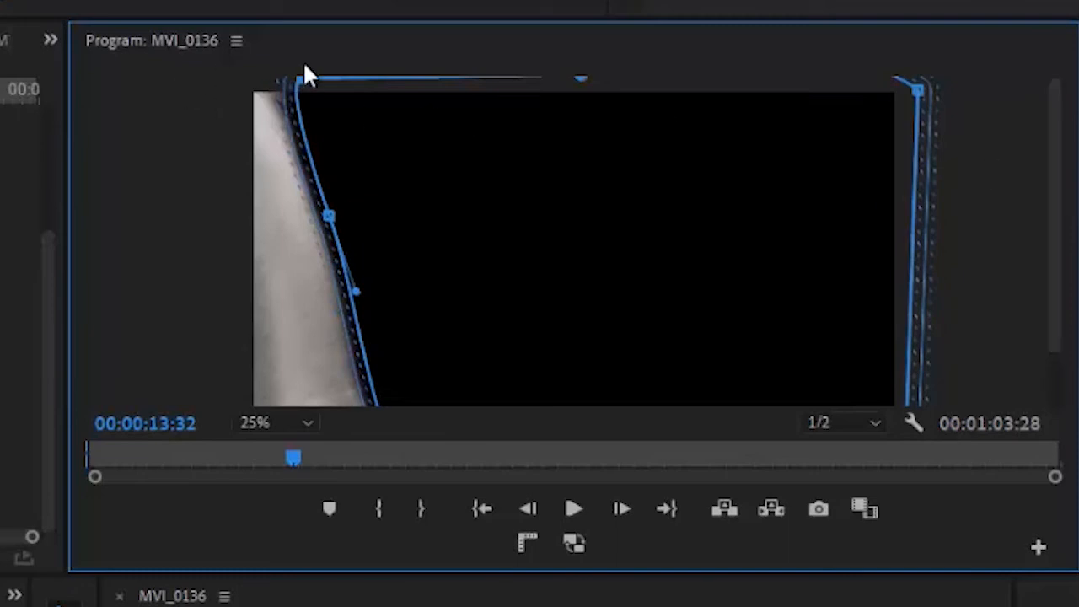
drag(302, 84, 263, 81)
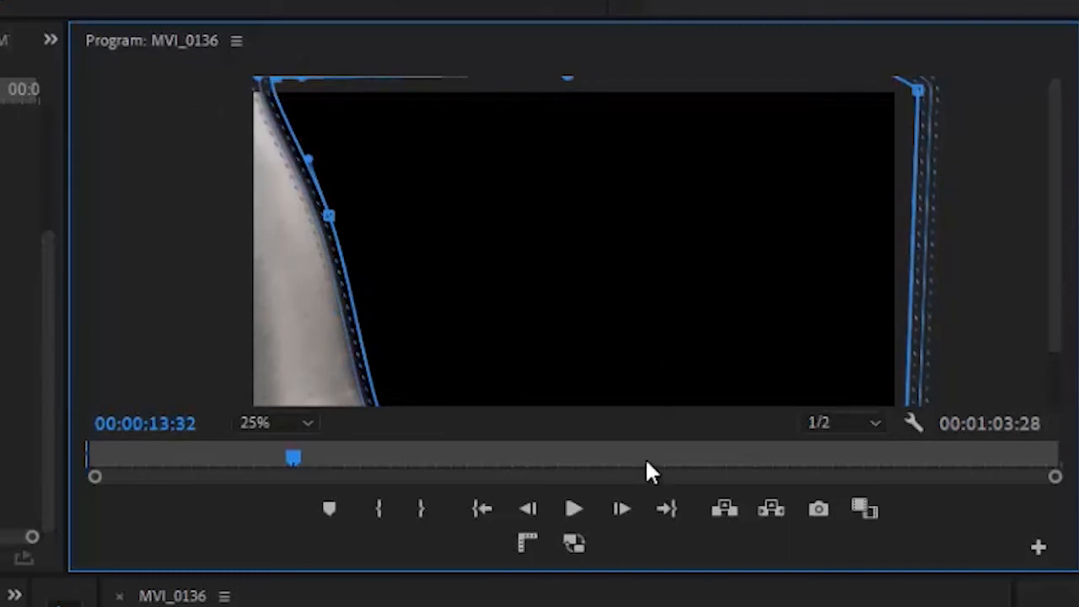
Step: Advance to 00:00:13:34, move the mask's top-left corner past the frame's left side, and shift both left-edge points left to follow the foreground
click(623, 510)
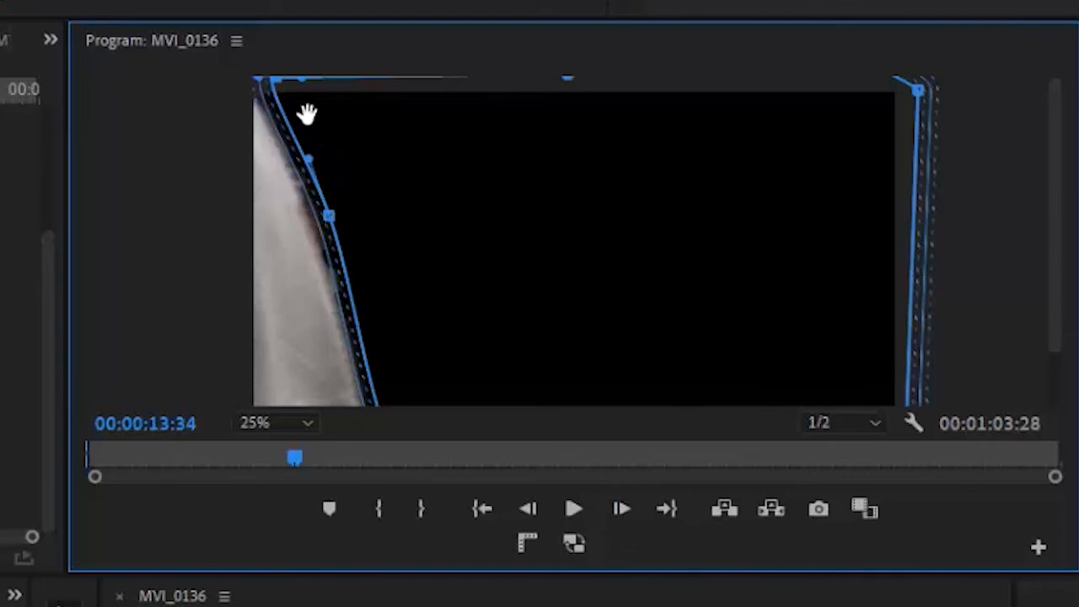
drag(254, 80, 248, 87)
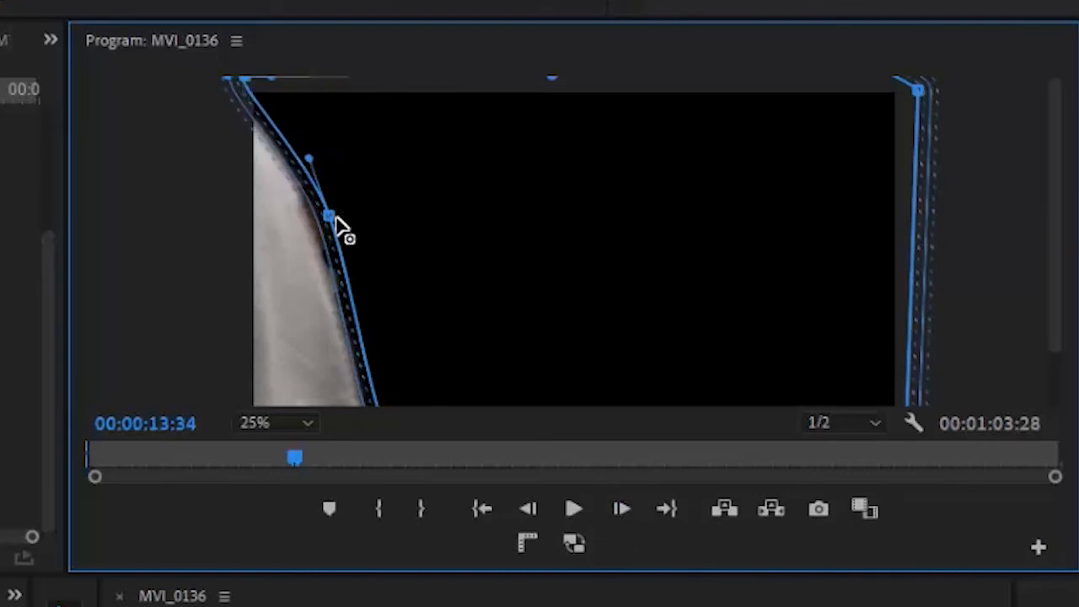
drag(329, 217, 314, 226)
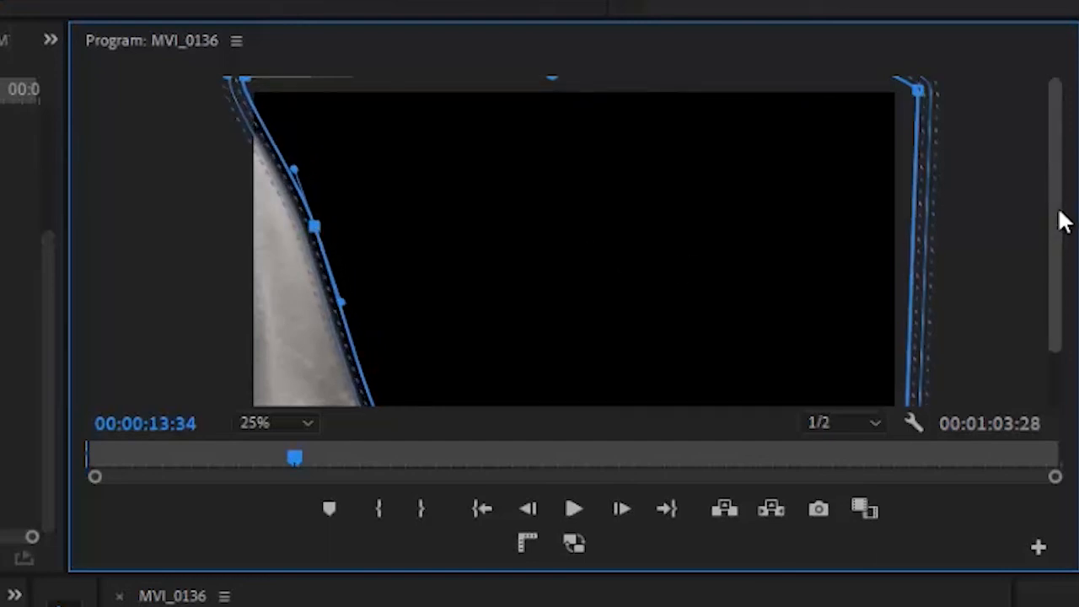
drag(1060, 245, 1066, 401)
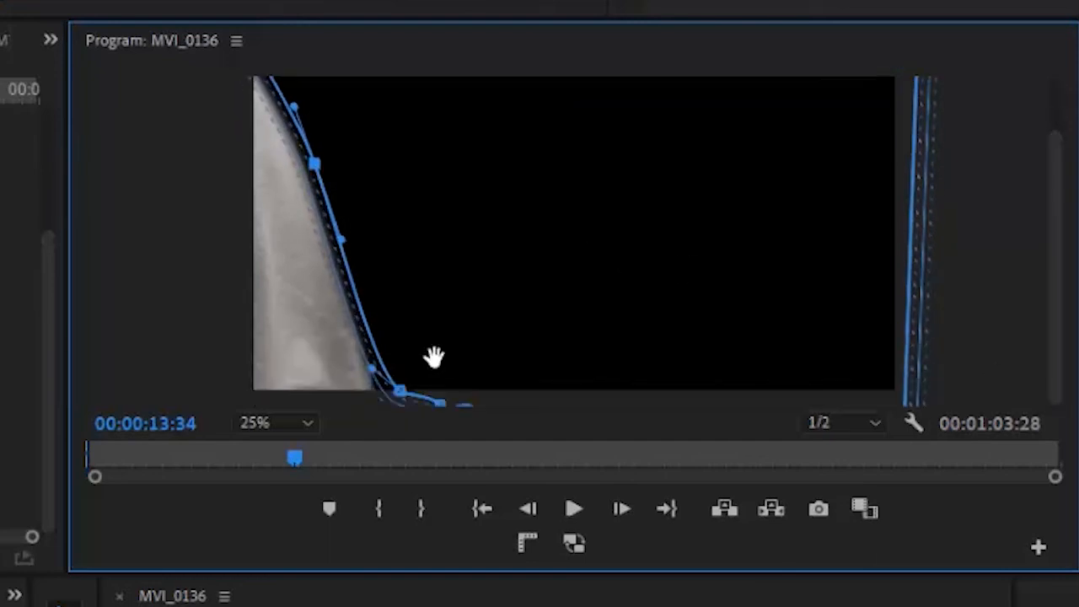
drag(402, 402, 386, 393)
Step: Advance to 00:00:13:36, pull the lower edge point left and below the frame, and shift the upper edge point slightly left
click(607, 511)
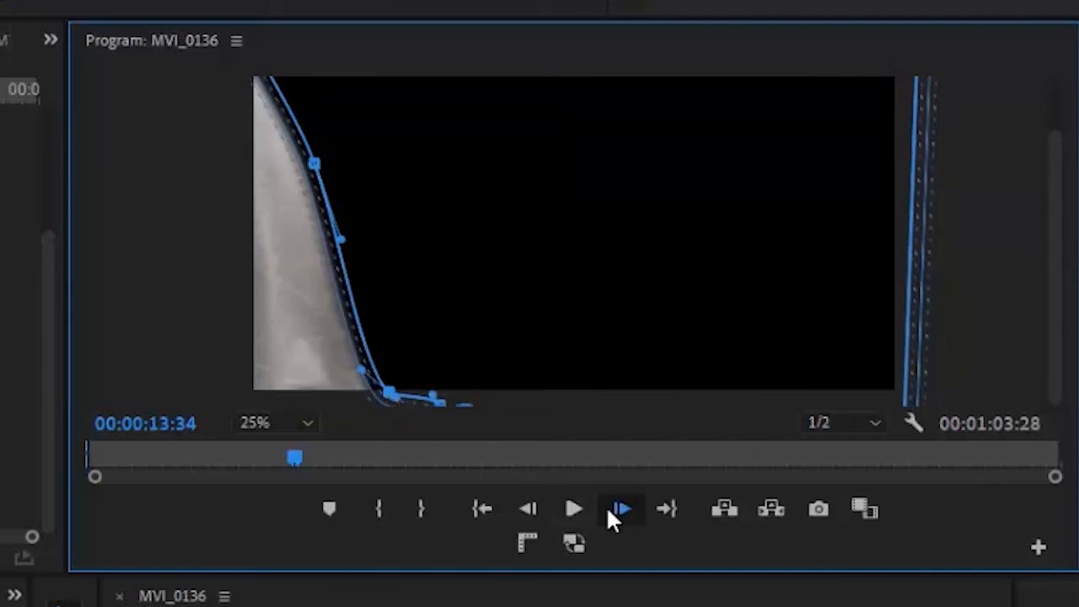
click(608, 511)
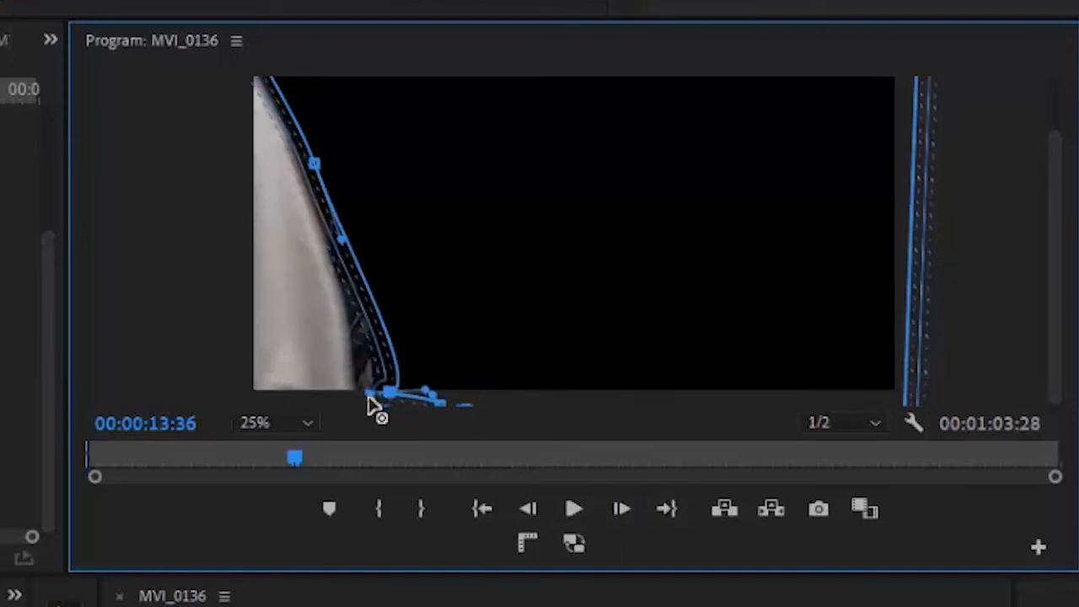
drag(372, 395, 371, 425)
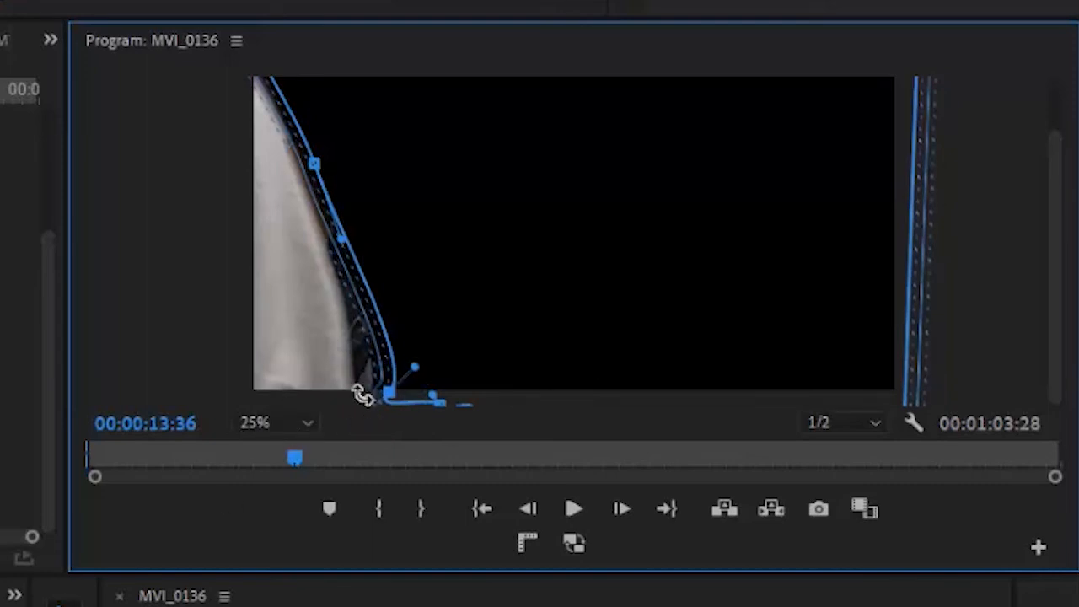
drag(373, 397, 345, 443)
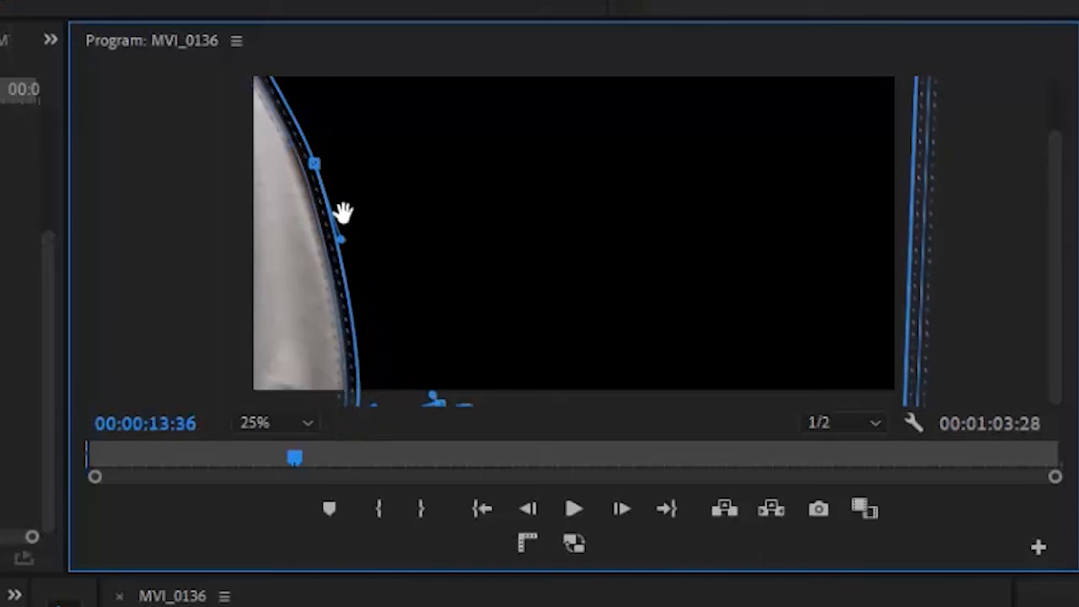
drag(315, 164, 301, 162)
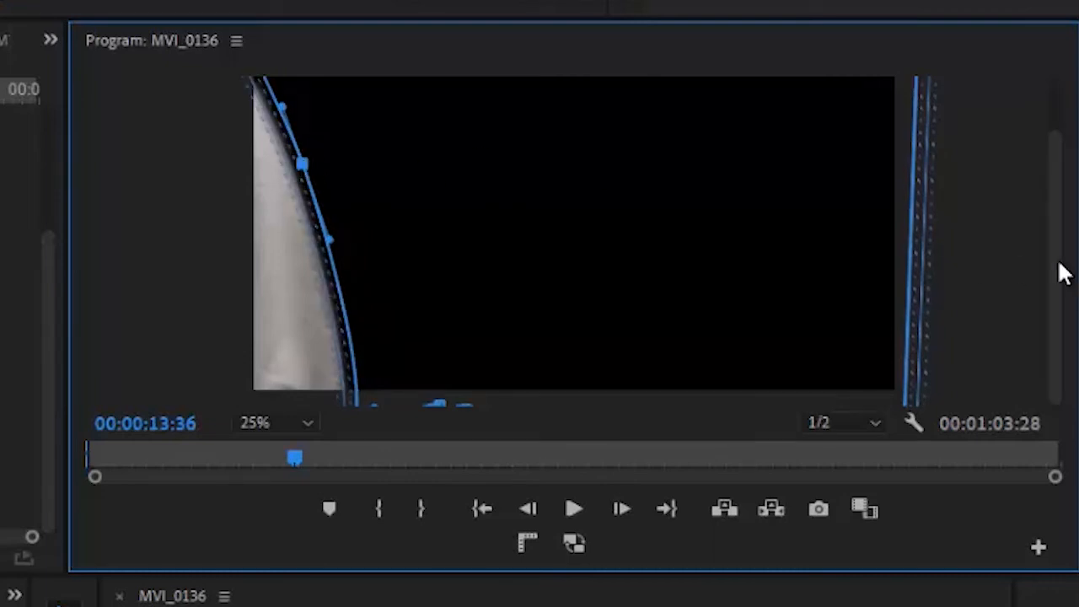
Step: Advance to 00:00:13:38, move the upper edge point left and down, and add a lower edge point shifted slightly left and down
drag(1060, 272, 1062, 213)
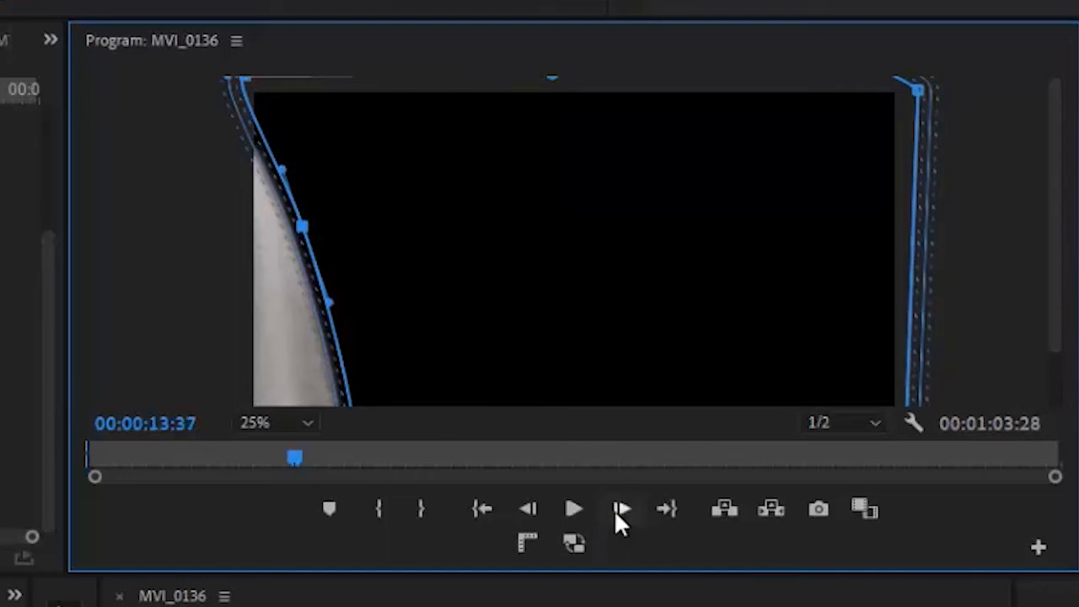
click(616, 513)
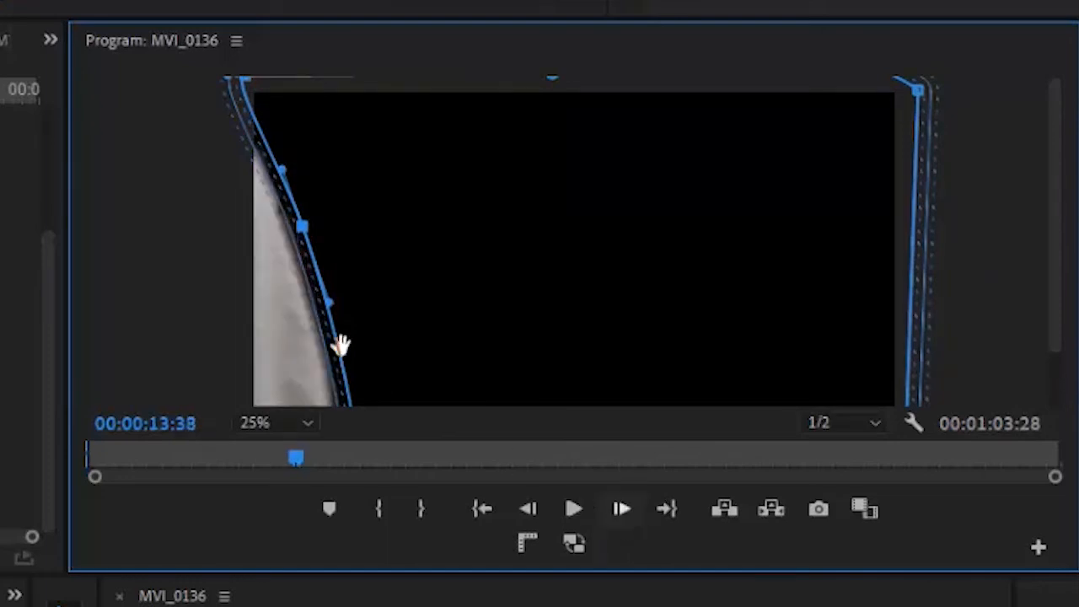
drag(302, 225, 285, 240)
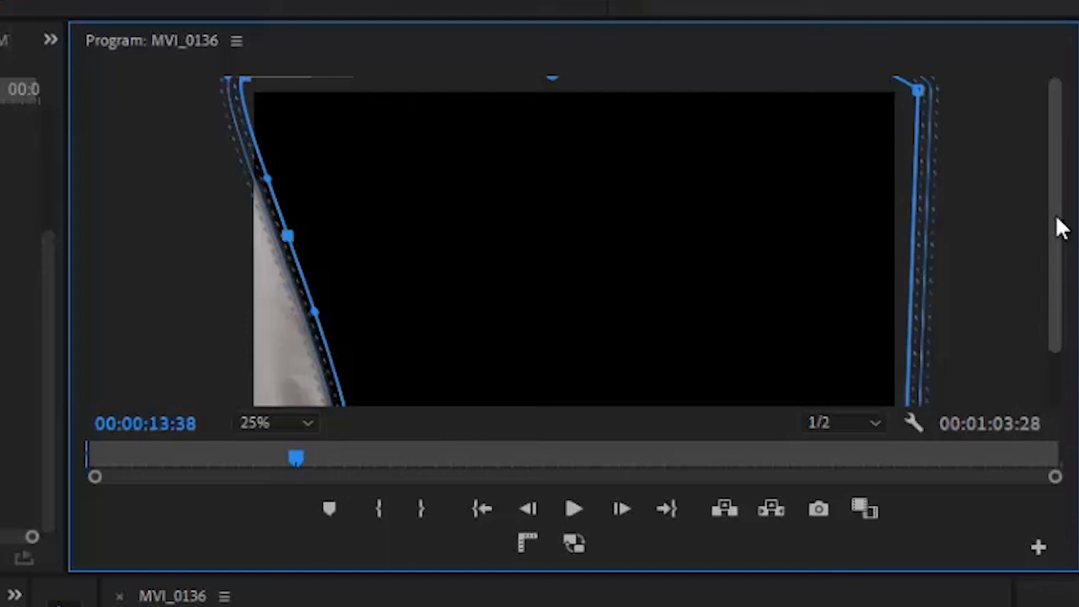
drag(1061, 227, 1056, 383)
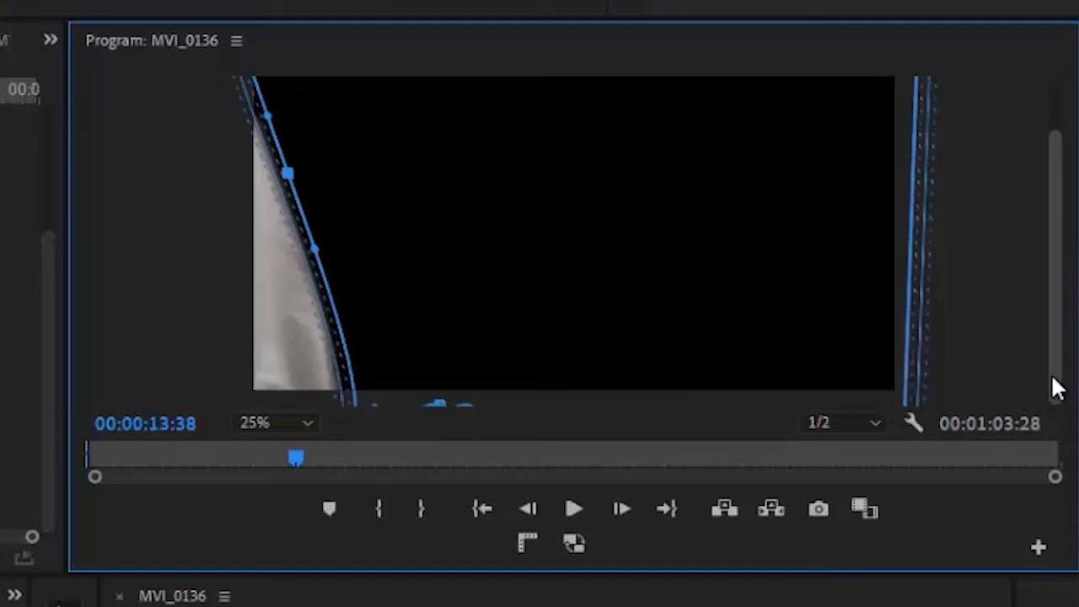
click(343, 346)
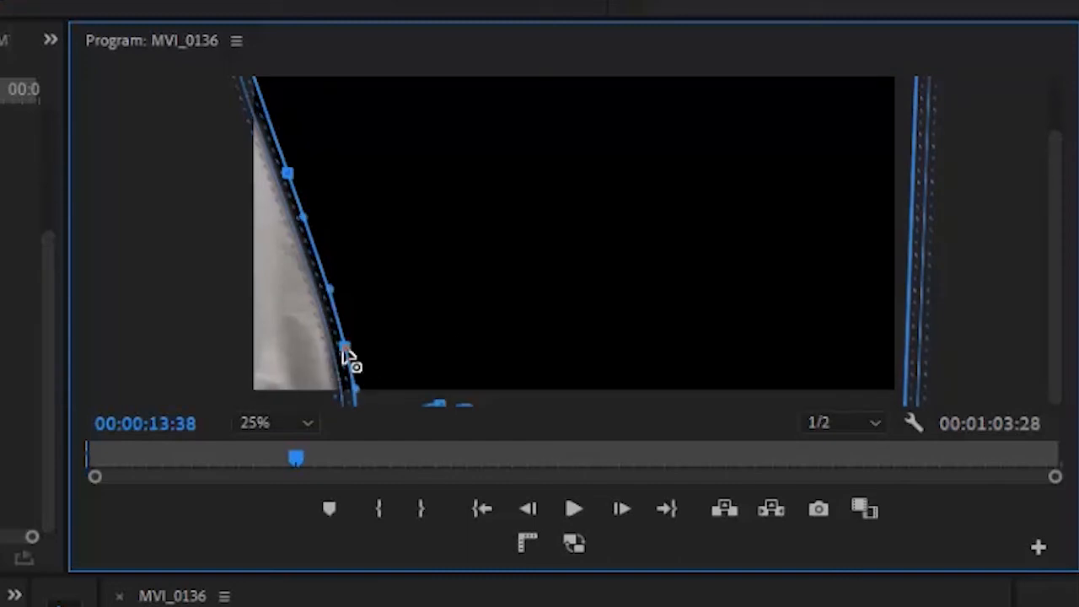
drag(343, 348, 335, 356)
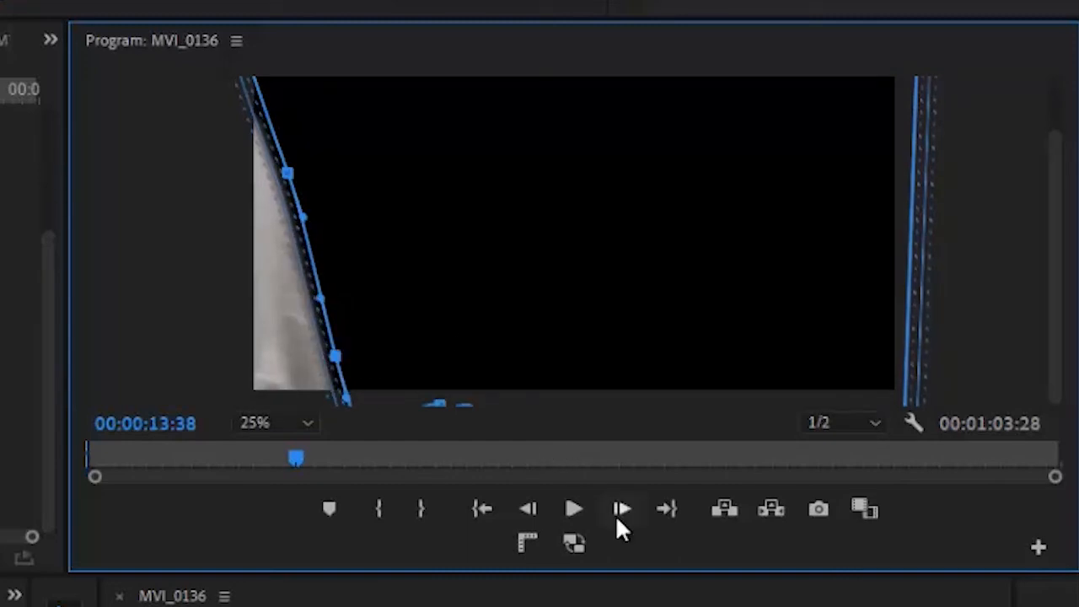
Step: Move the lower edge point down and left at 00:00:13:39, and the upper edge point left and down at 00:00:13:41
click(619, 518)
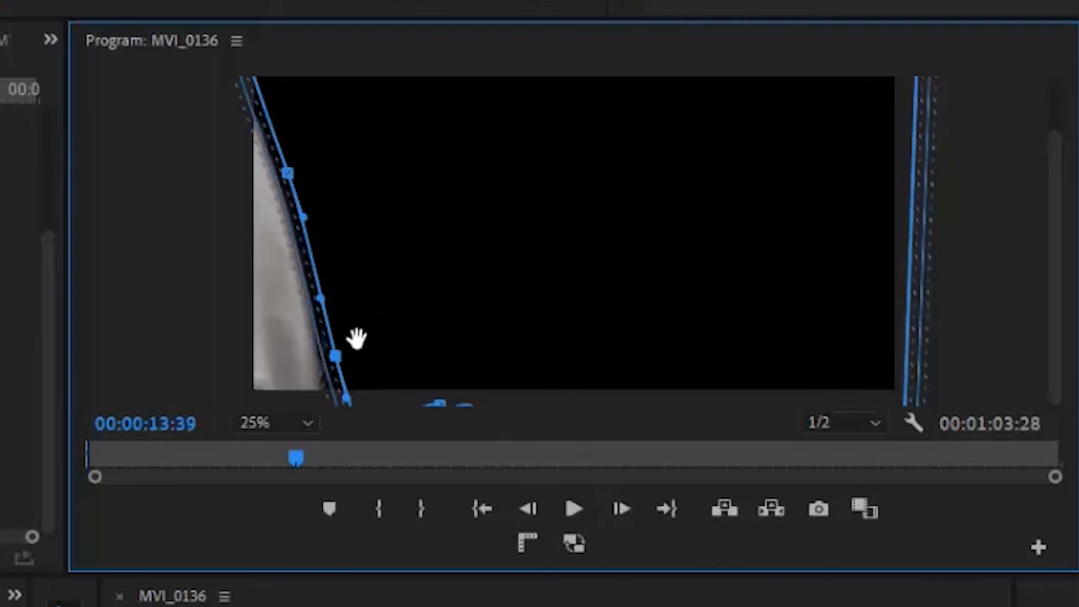
drag(333, 357, 326, 378)
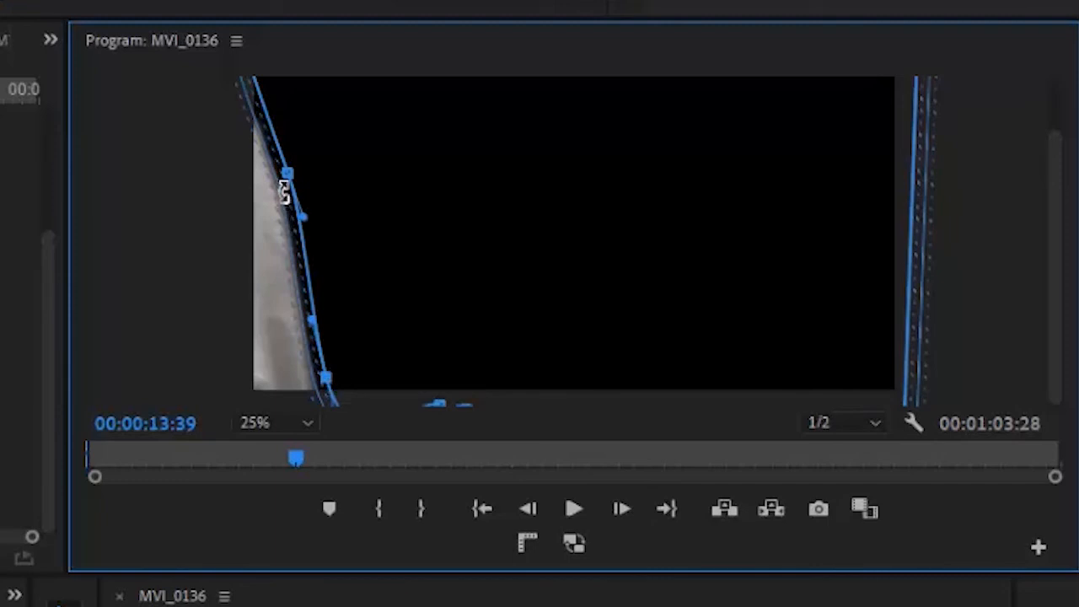
click(620, 508)
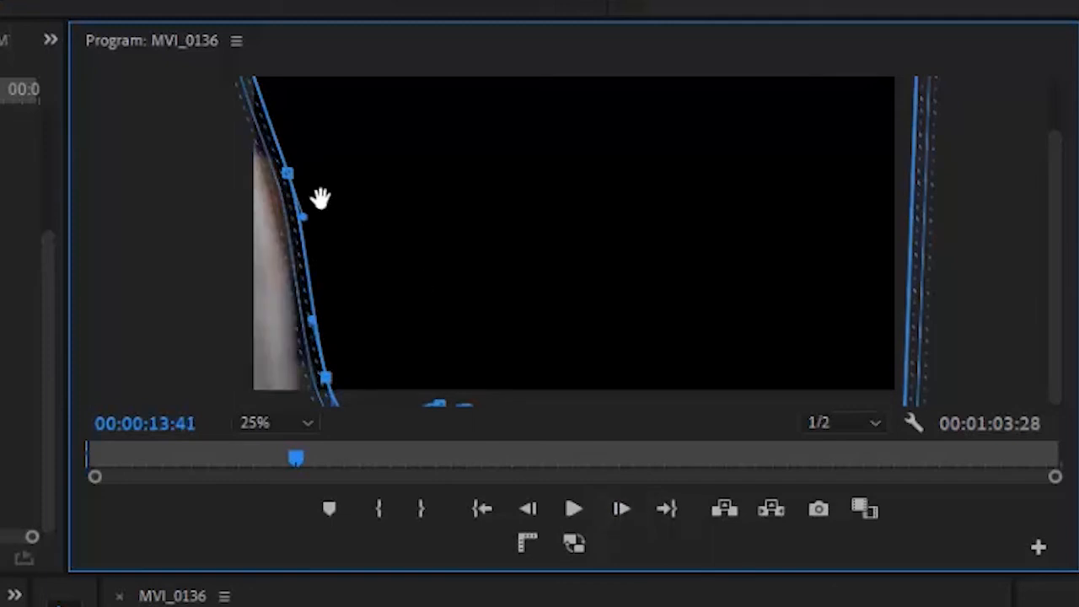
drag(289, 179, 278, 193)
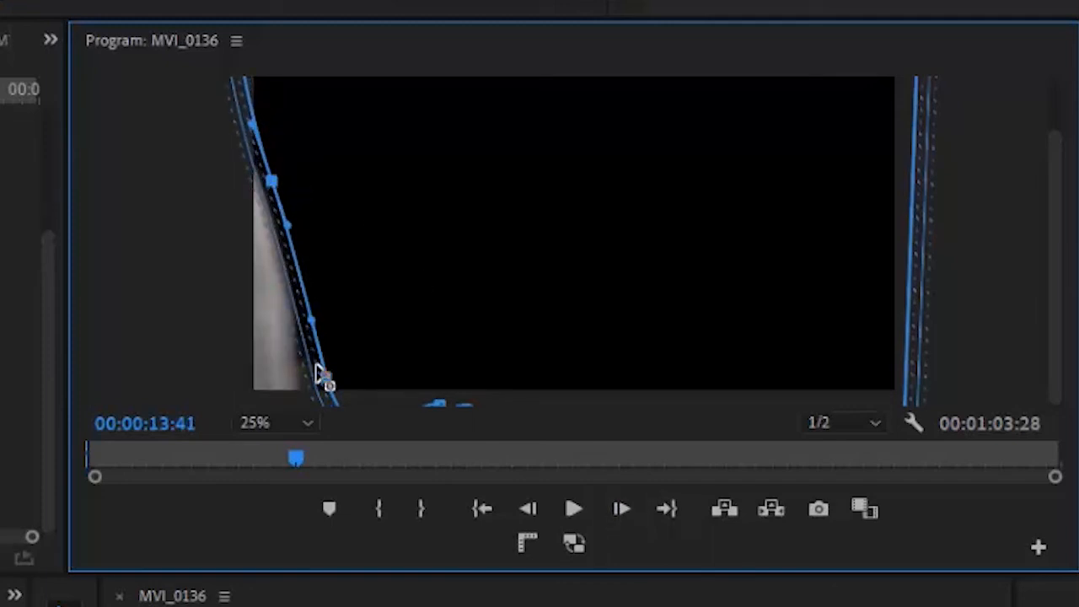
Step: Rework the mask's left edge with a new point midway along it, shifted slightly right and up
drag(320, 373, 307, 320)
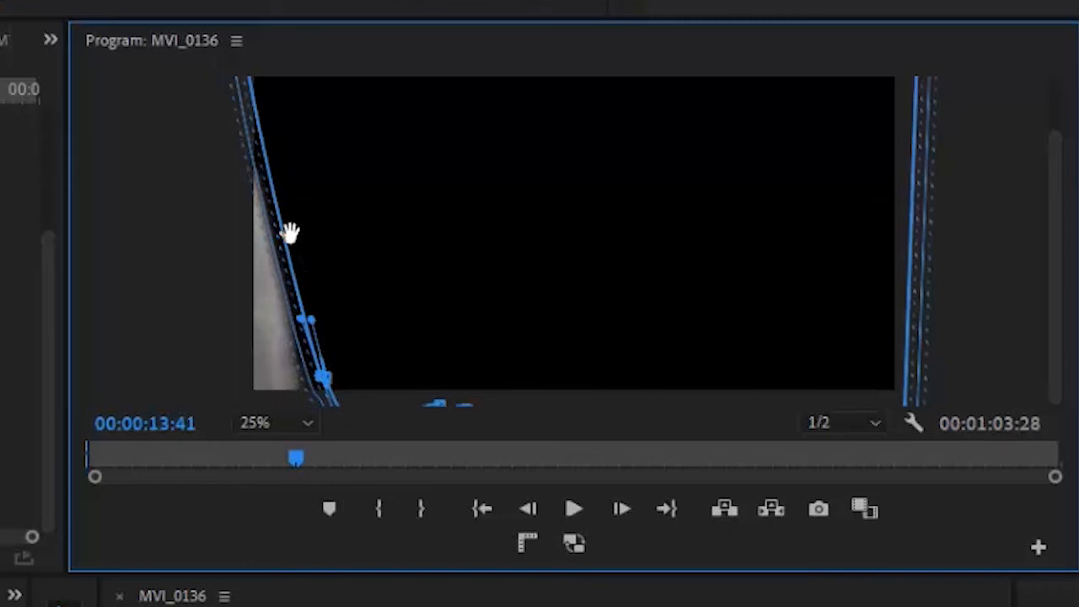
click(281, 229)
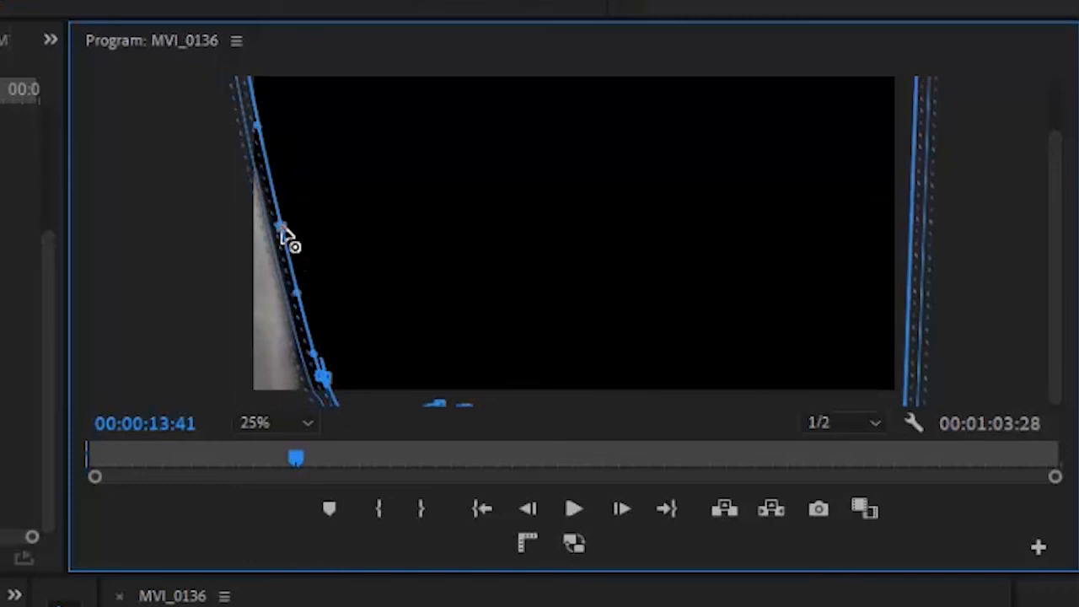
drag(282, 229, 288, 220)
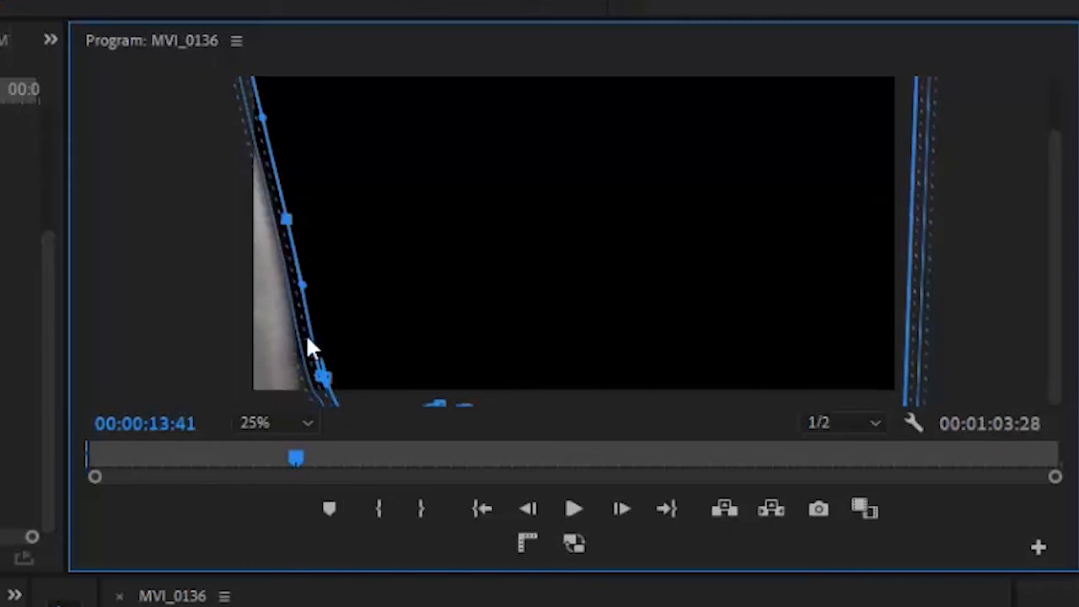
Step: Pull the two lower mask points left and down past the frame's bottom, and advance to 00:00:13:42
drag(329, 377, 321, 385)
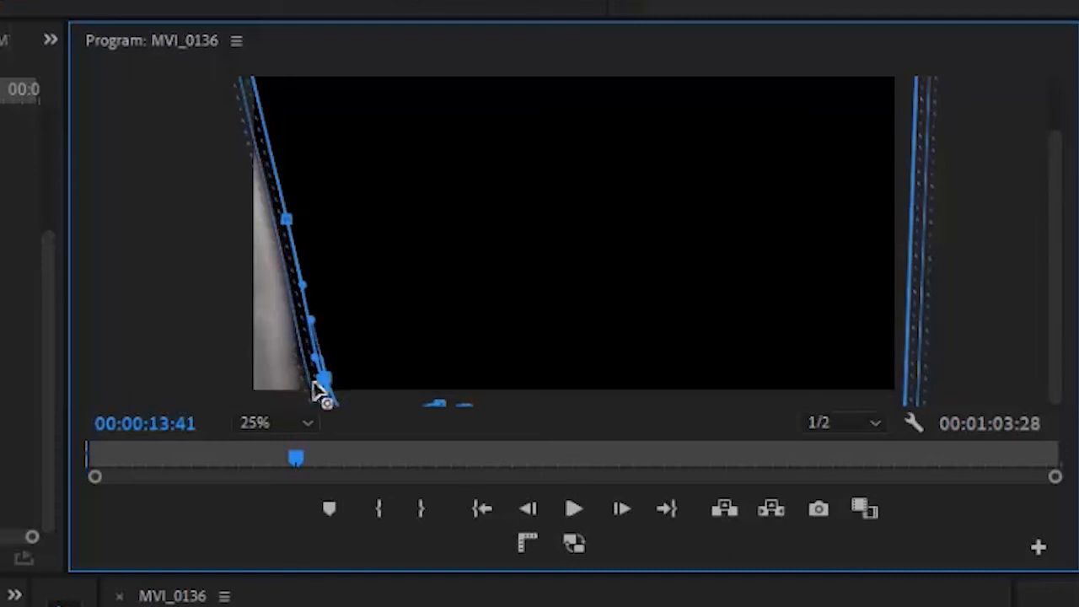
drag(320, 386, 301, 399)
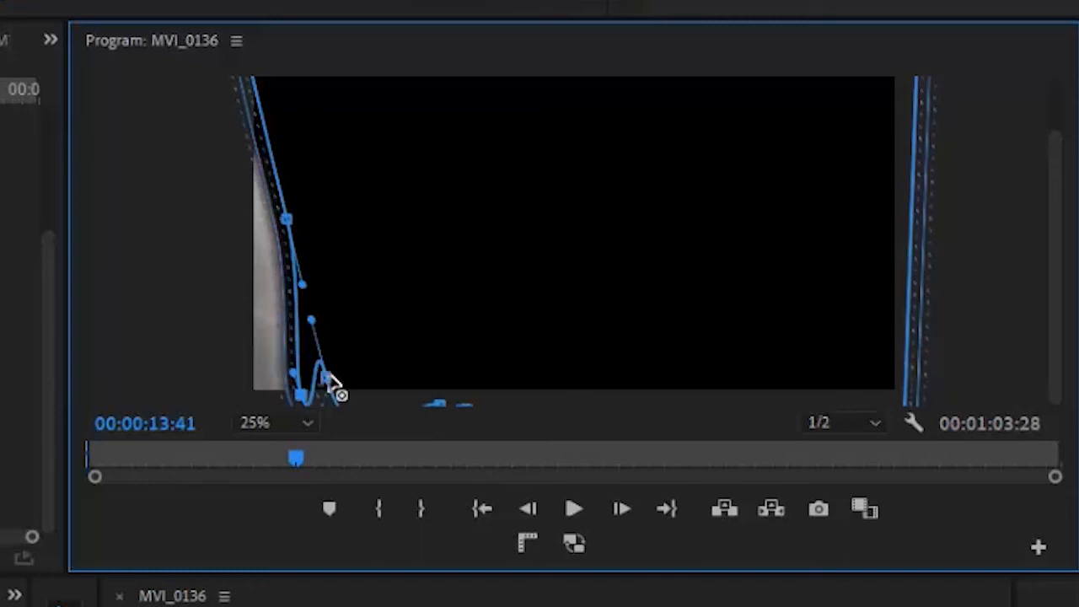
drag(327, 377, 300, 431)
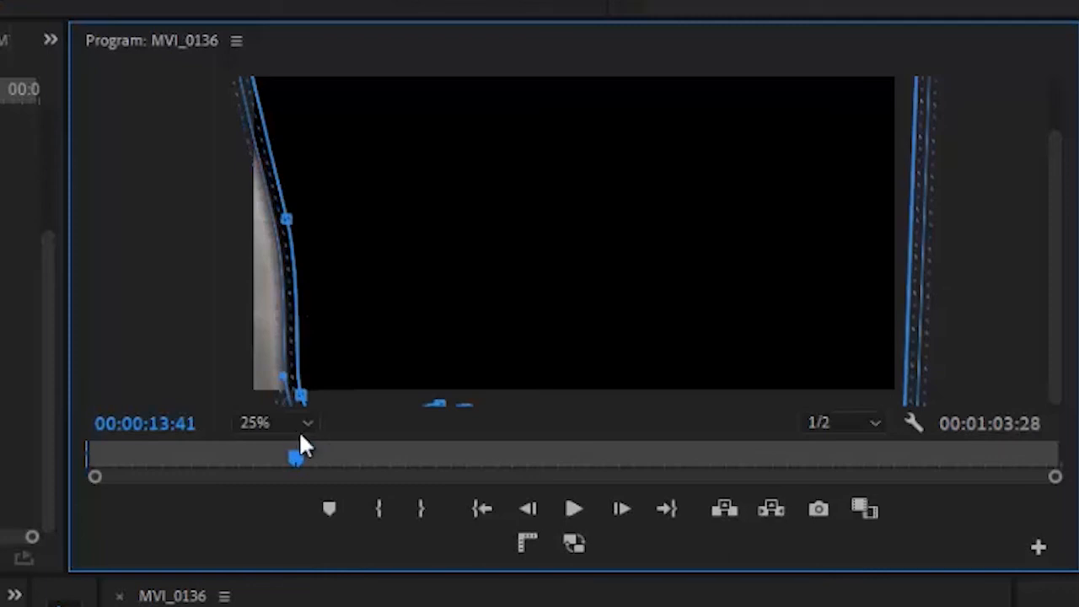
click(619, 509)
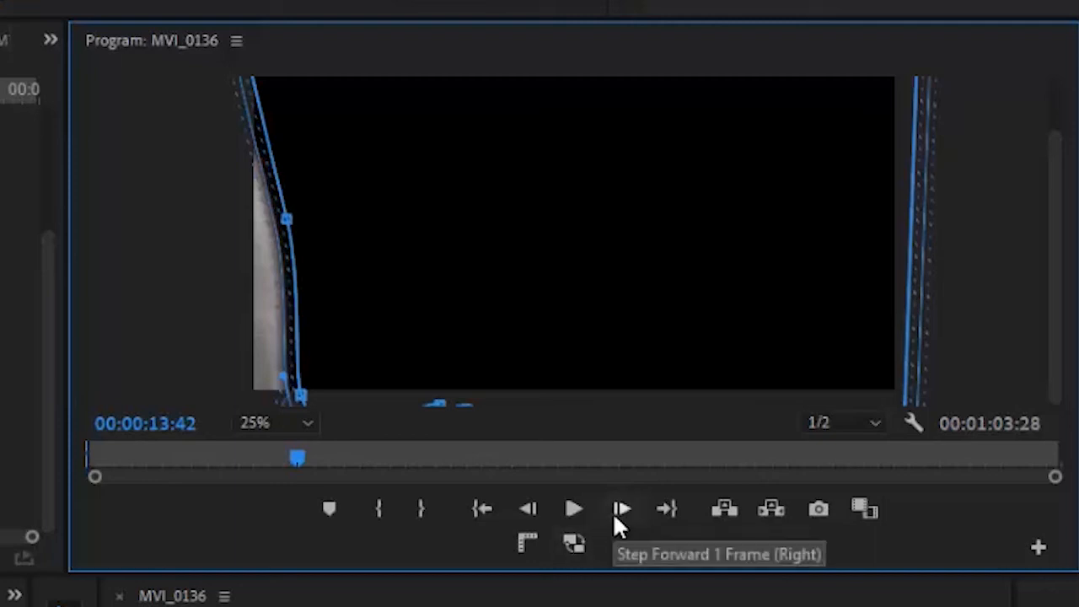
Step: Pull the left-edge mask point down at 00:00:13:43, and move the lower-left mask point fully outside the frame's left side at 00:00:13:44
click(613, 511)
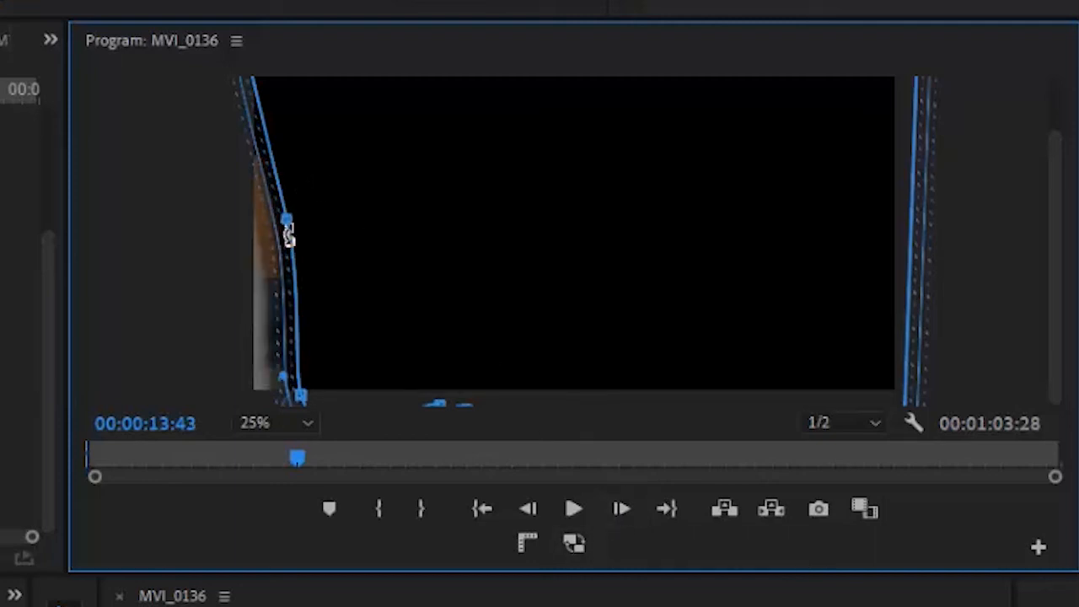
drag(286, 221, 272, 413)
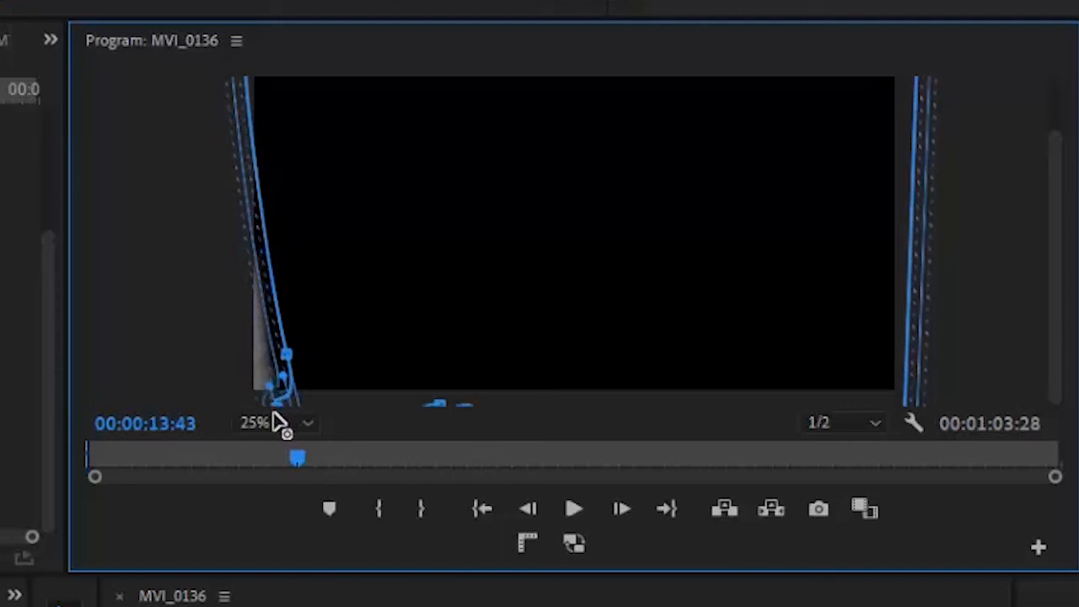
click(621, 510)
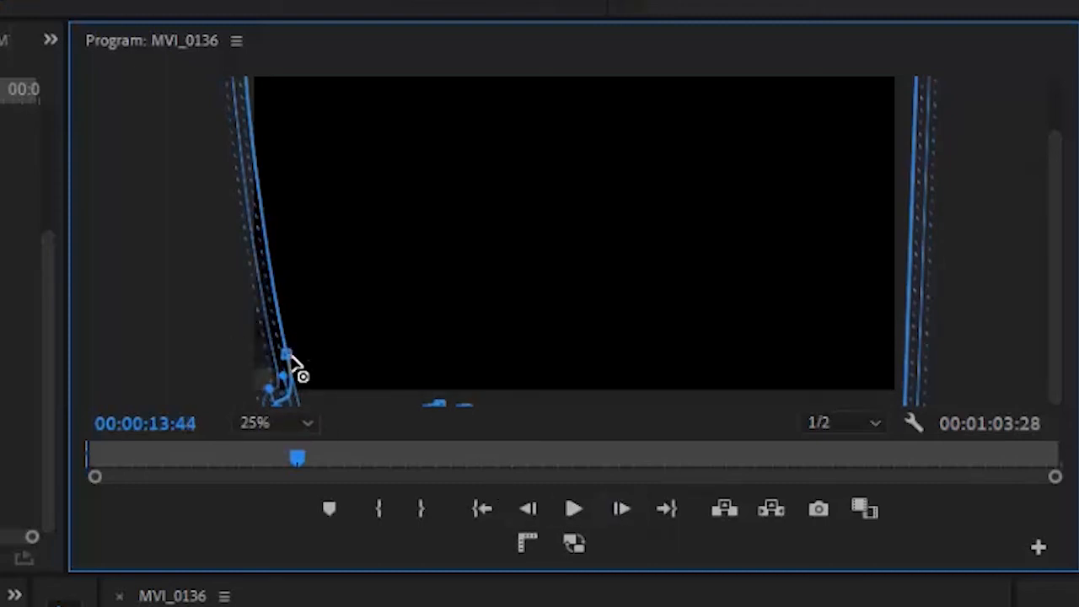
drag(280, 358, 235, 363)
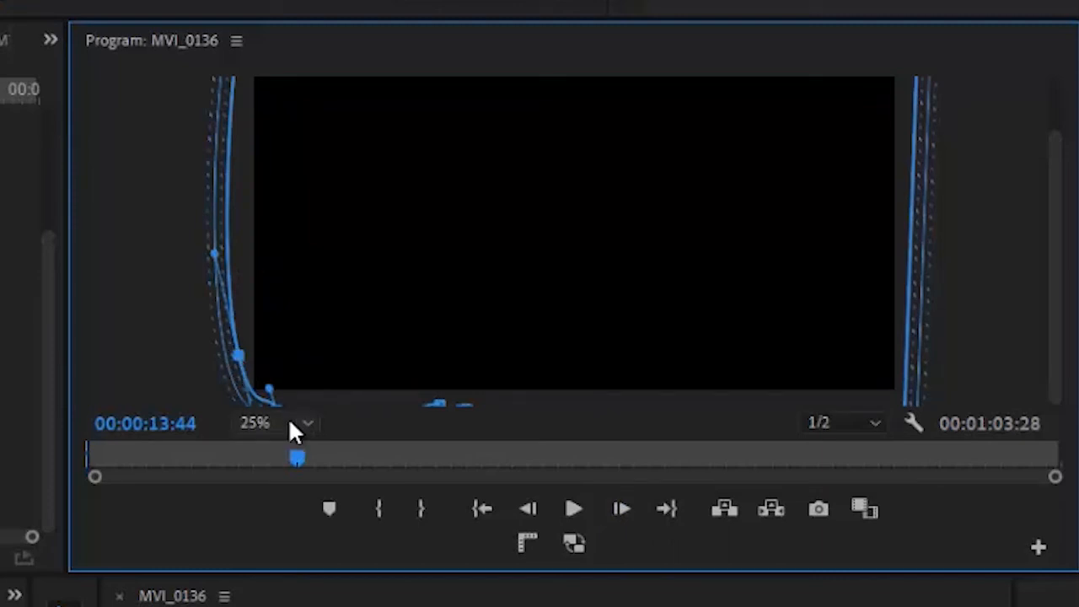
drag(238, 362, 227, 364)
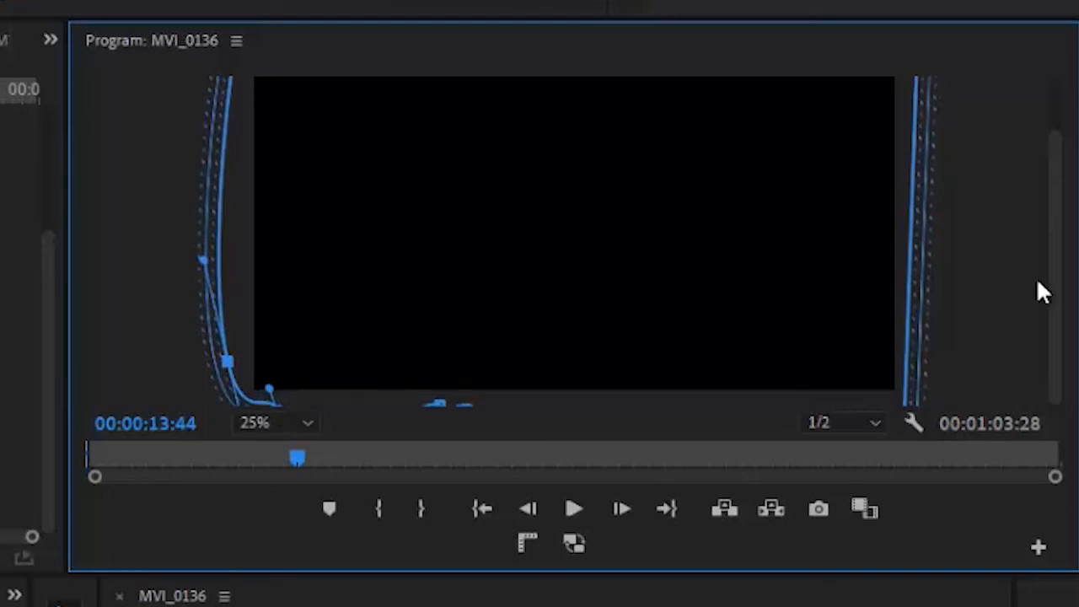
drag(1060, 262, 1052, 211)
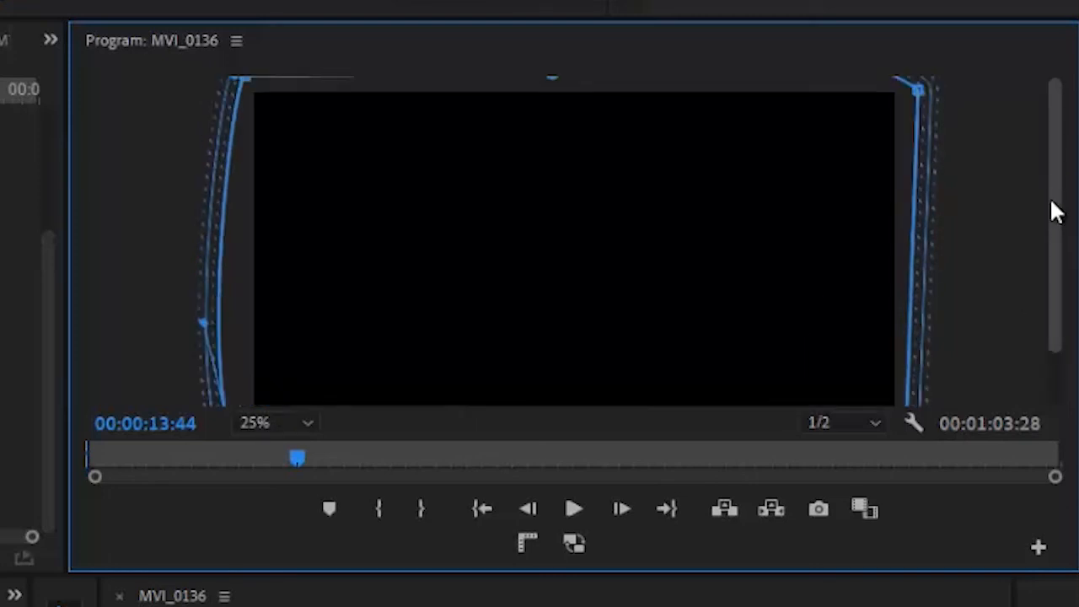
drag(1064, 301, 1070, 367)
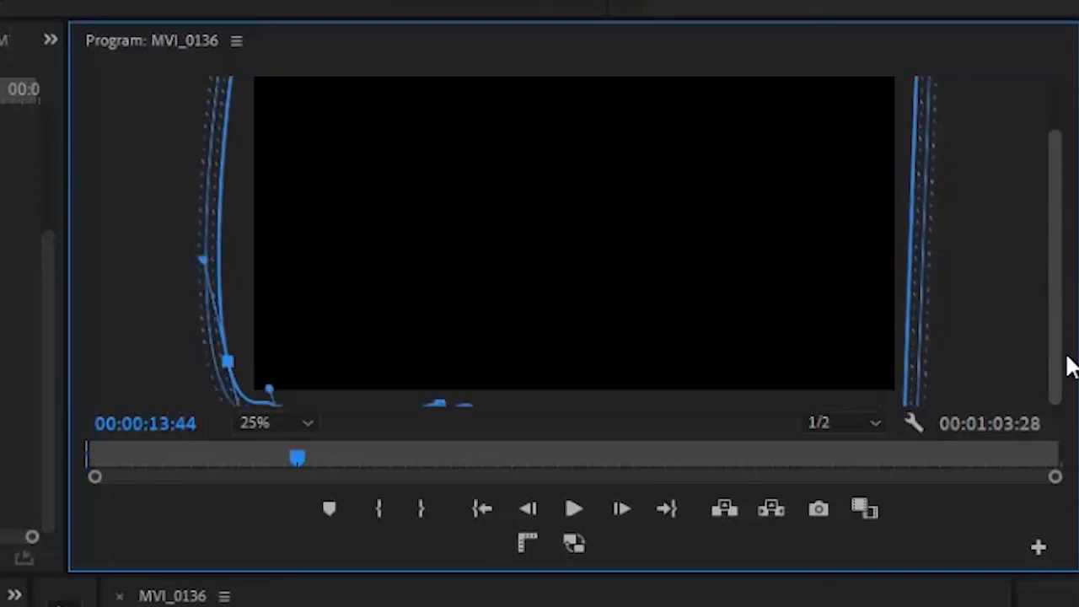
Step: Set the preview zoom to Fit and turn the V1 track output back on
click(268, 424)
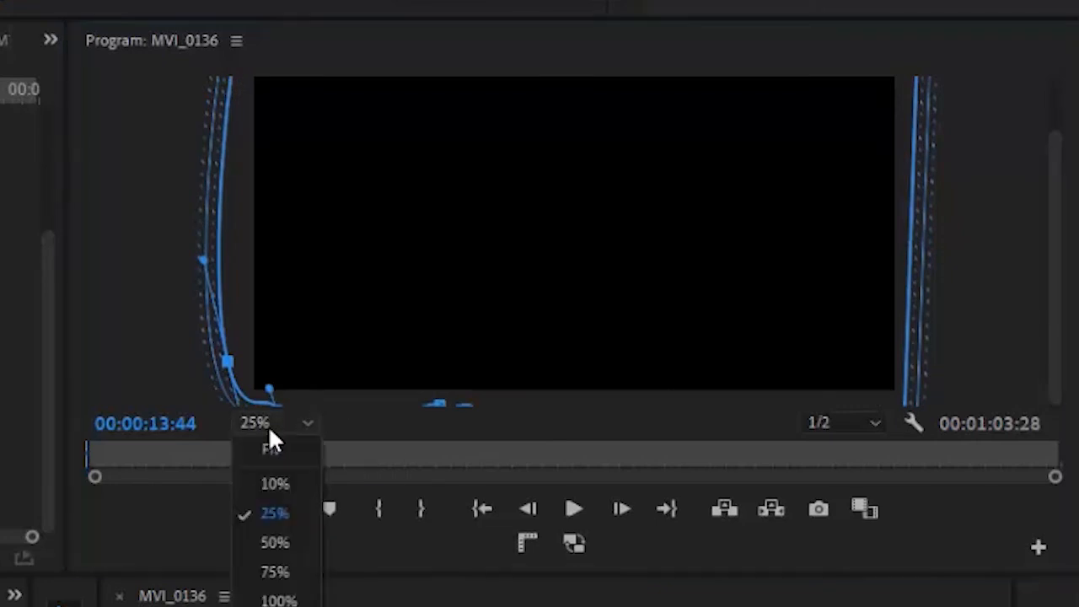
click(273, 447)
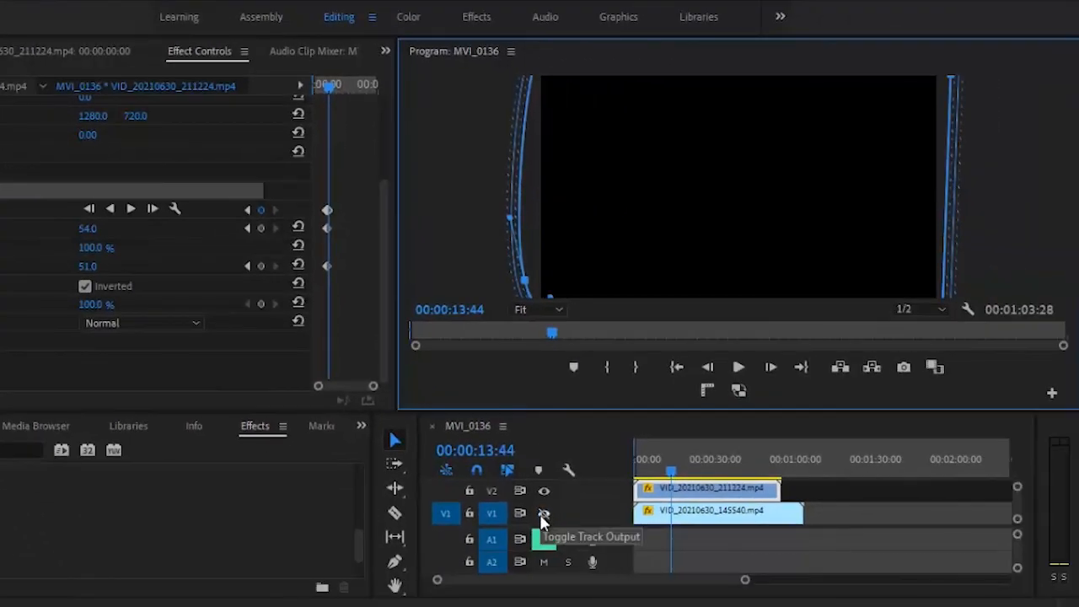
click(542, 515)
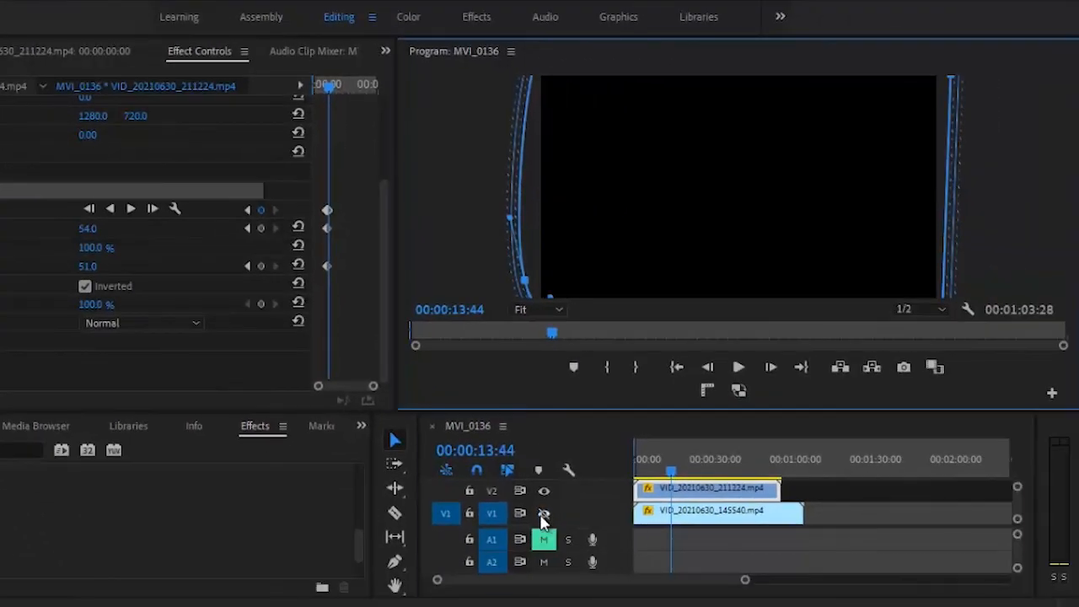
click(542, 516)
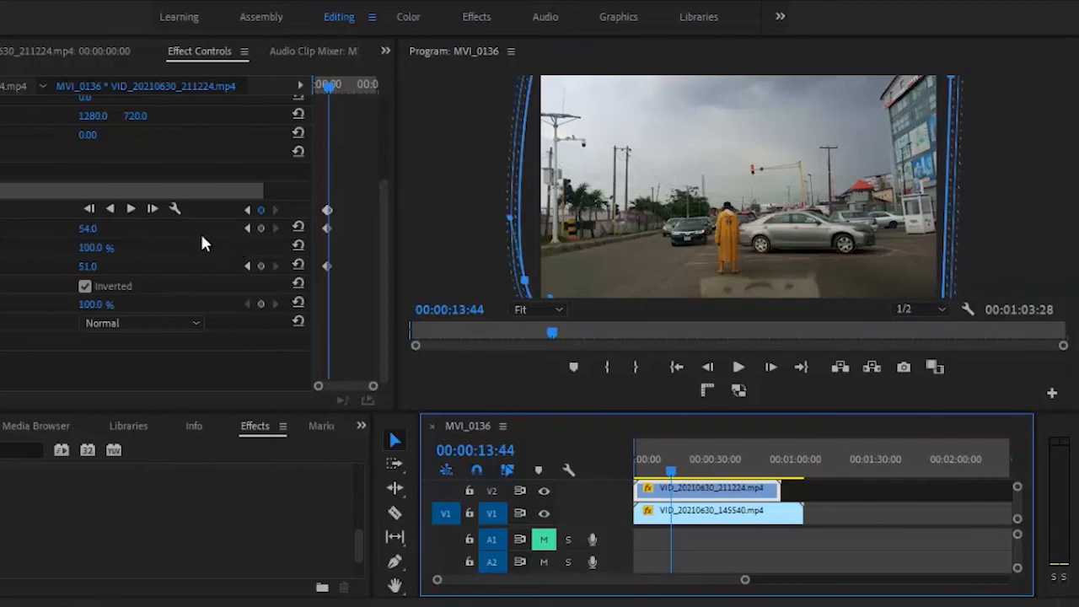
Step: Hide the mask outline by selecting the Opacity effect, and play the sequence from the start to review the masked transition
click(128, 216)
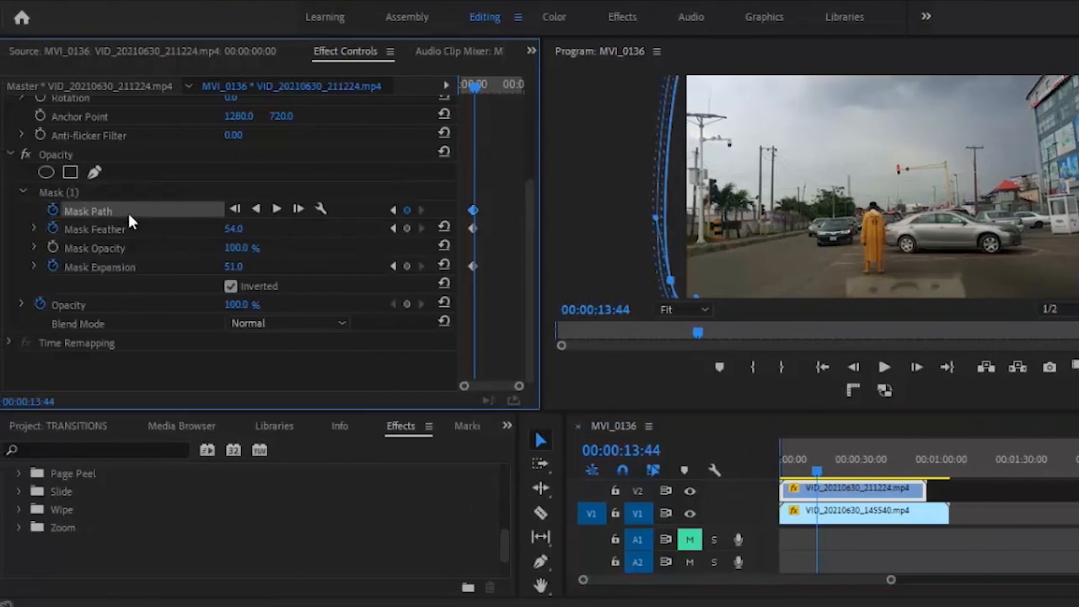
click(843, 495)
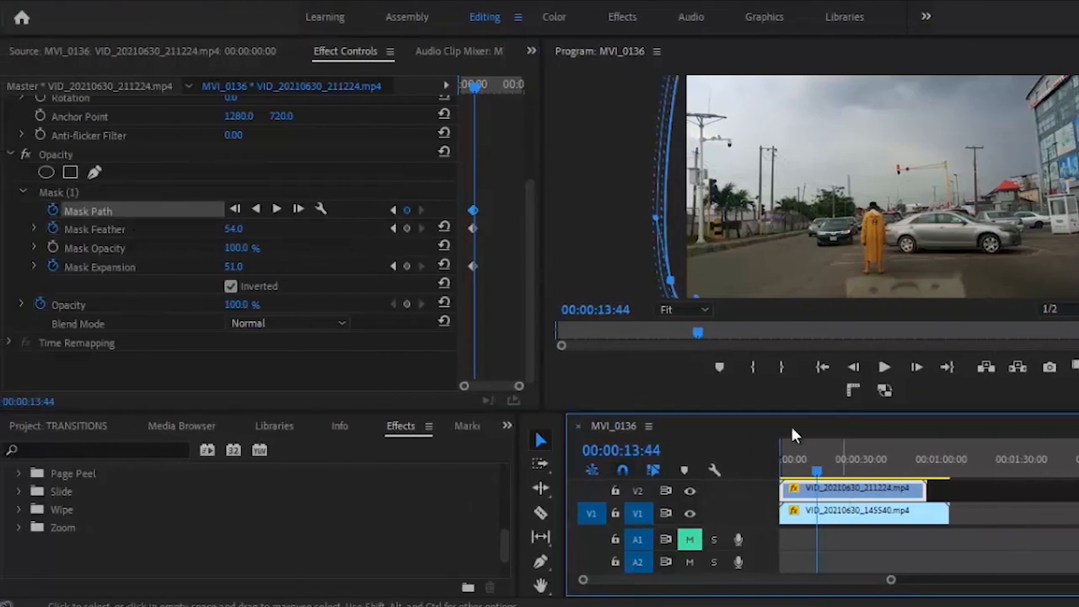
click(719, 388)
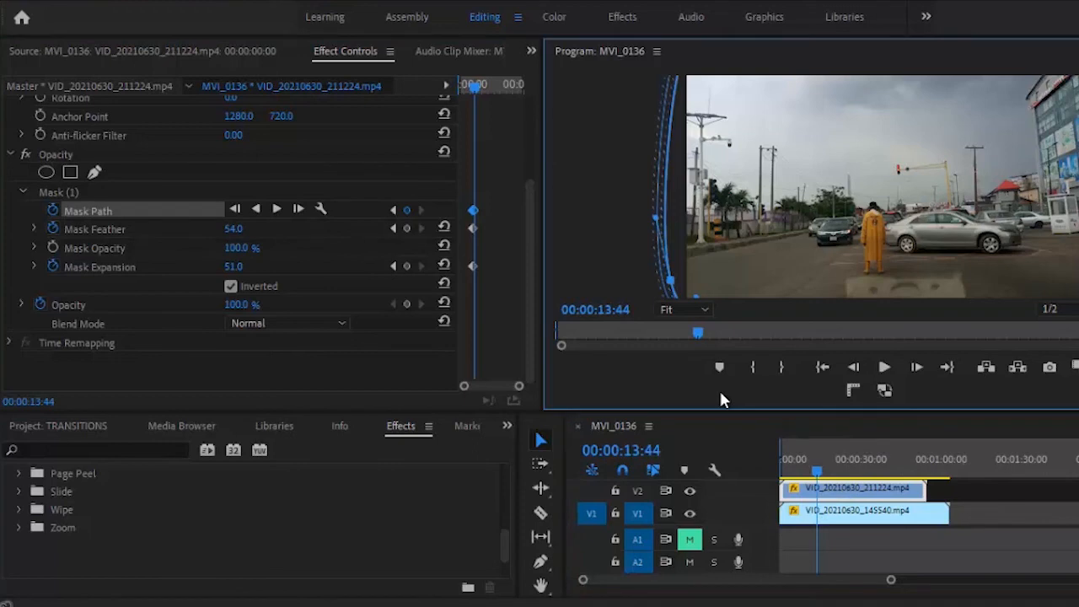
click(164, 191)
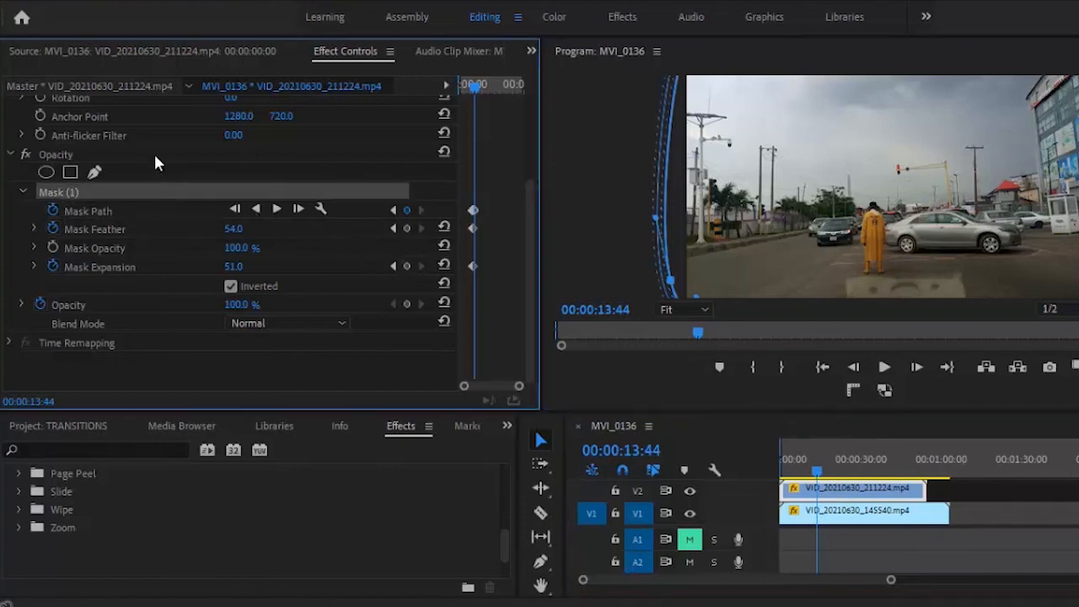
click(155, 153)
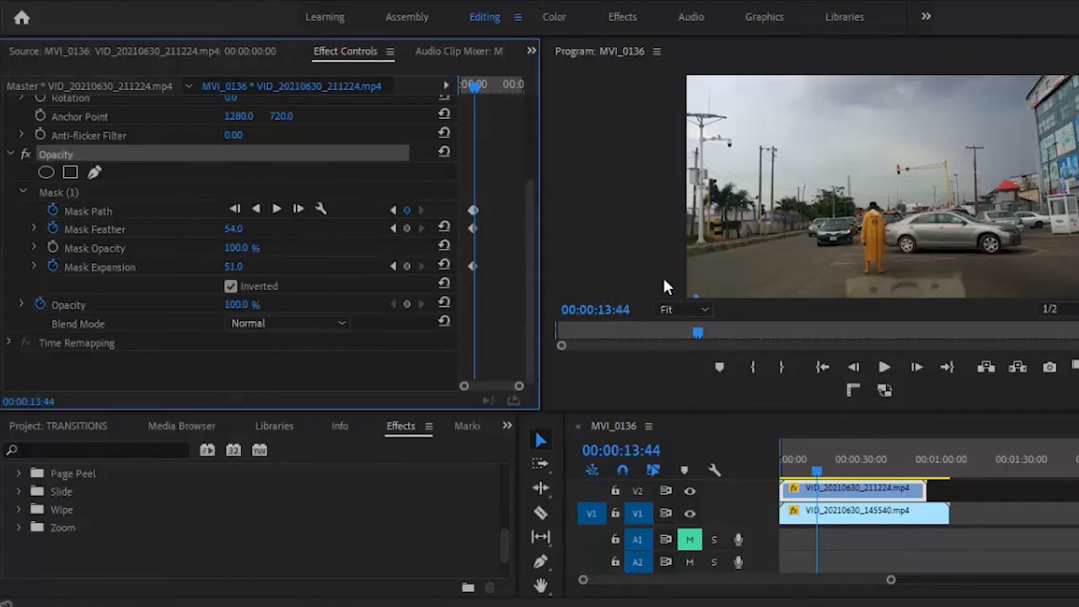
drag(816, 469, 767, 463)
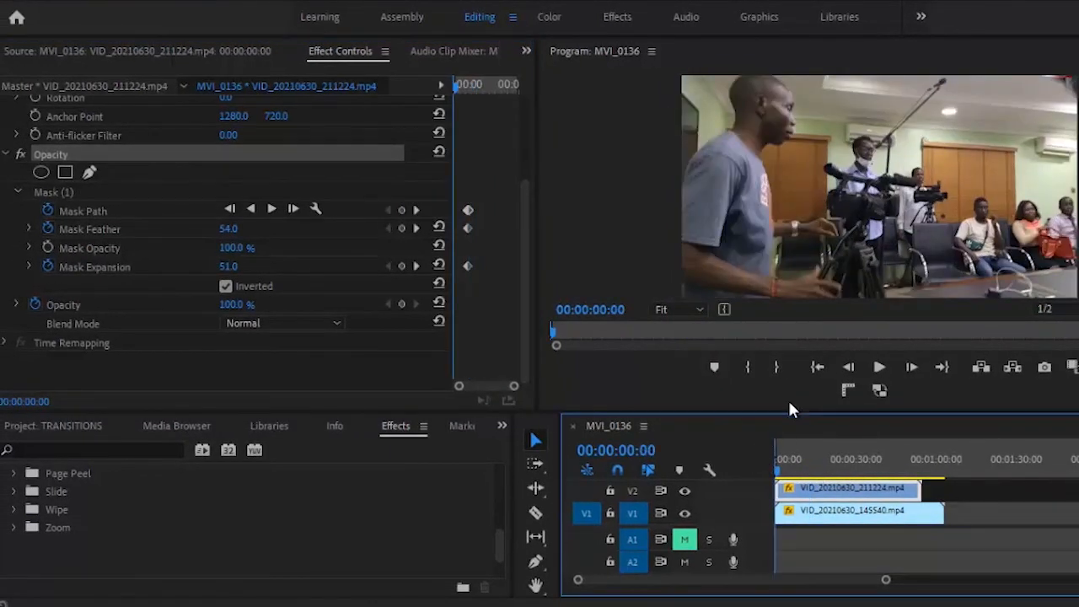
click(878, 368)
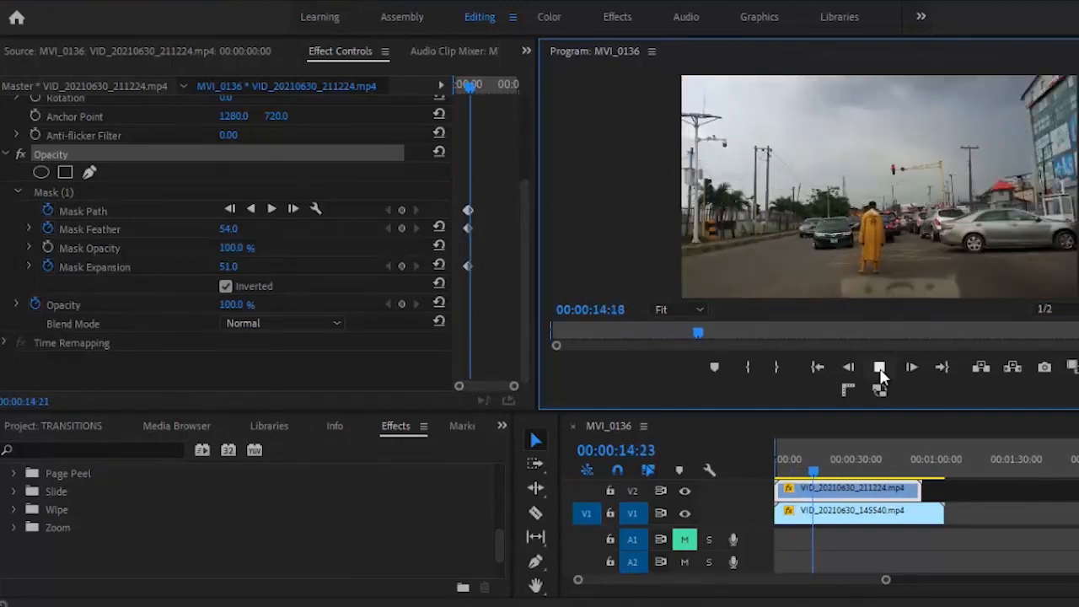
click(879, 371)
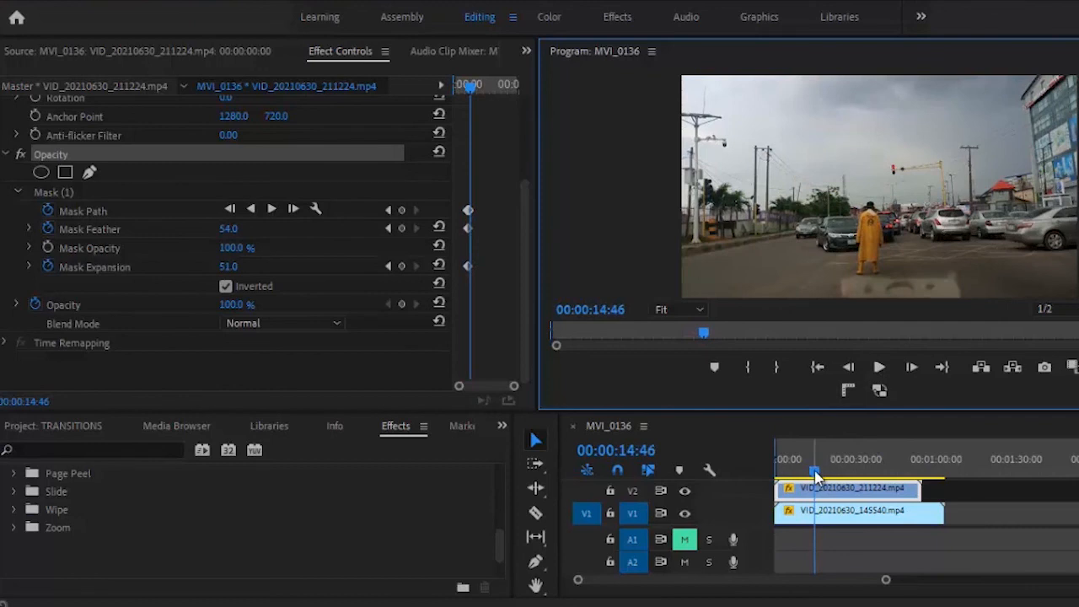
Step: Go to the first Mask Path keyframe at 00:00:13:04, and widen and zoom the keyframe area around it
mouse_move(814, 462)
mouse_down()
mouse_move(776, 461)
mouse_move(795, 463)
mouse_up()
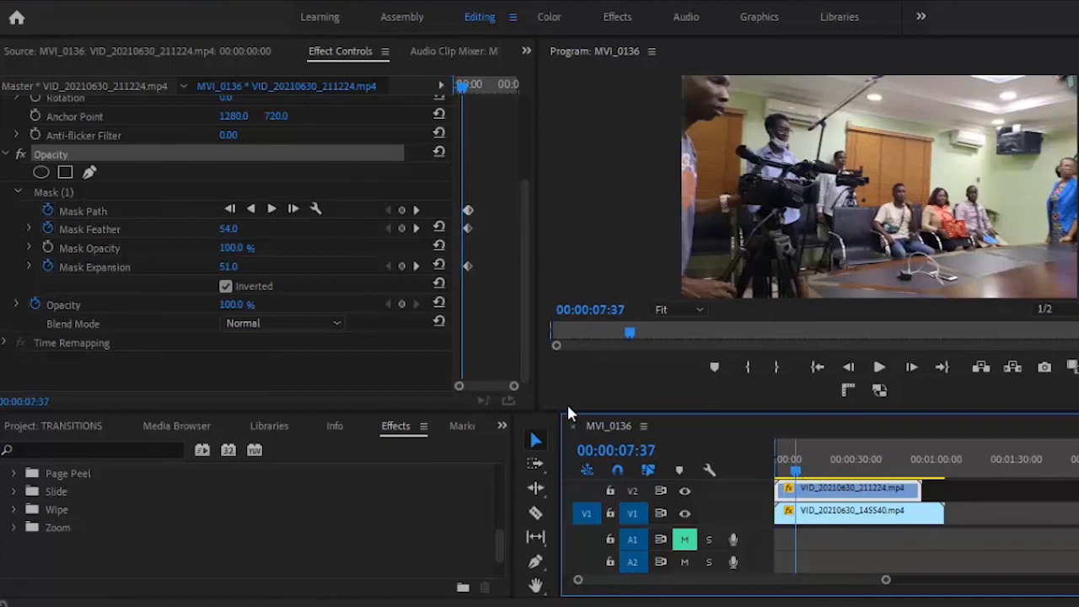
click(514, 388)
mouse_move(515, 390)
mouse_down()
mouse_move(492, 389)
mouse_move(510, 390)
mouse_up()
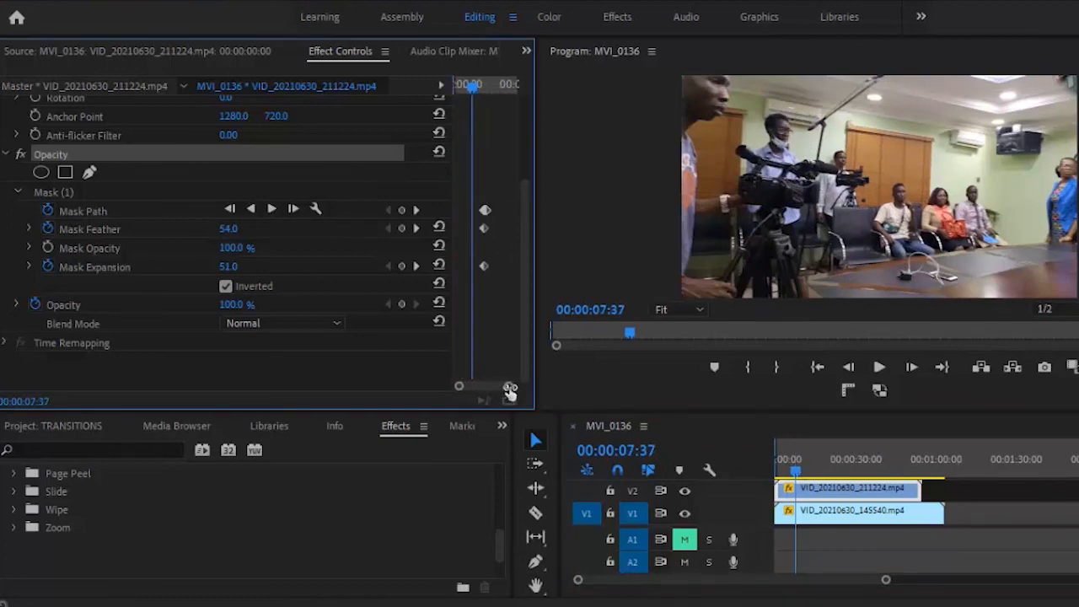
click(417, 210)
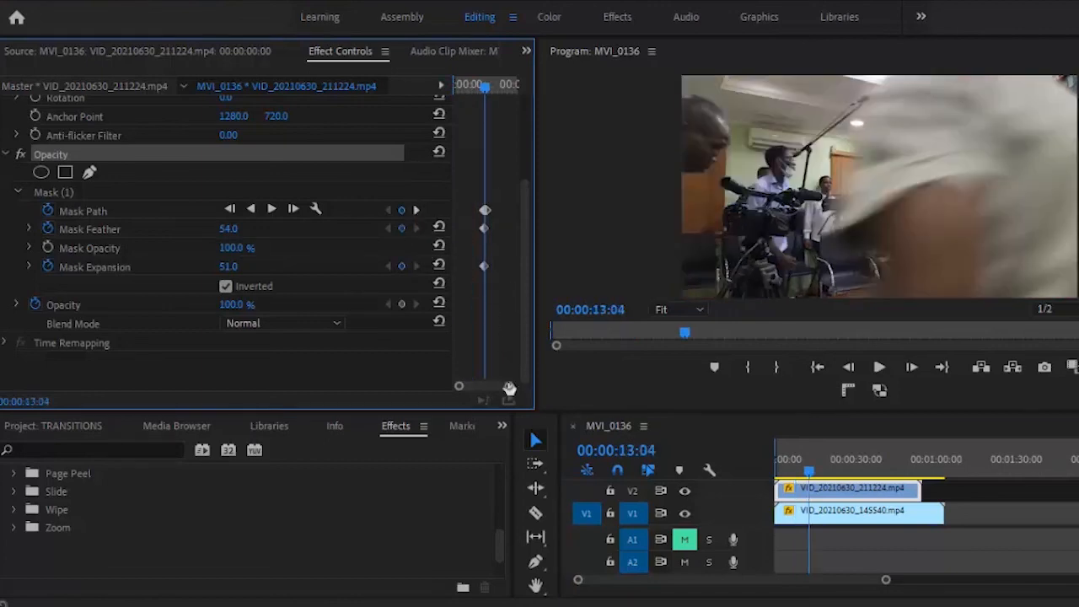
drag(508, 386, 497, 388)
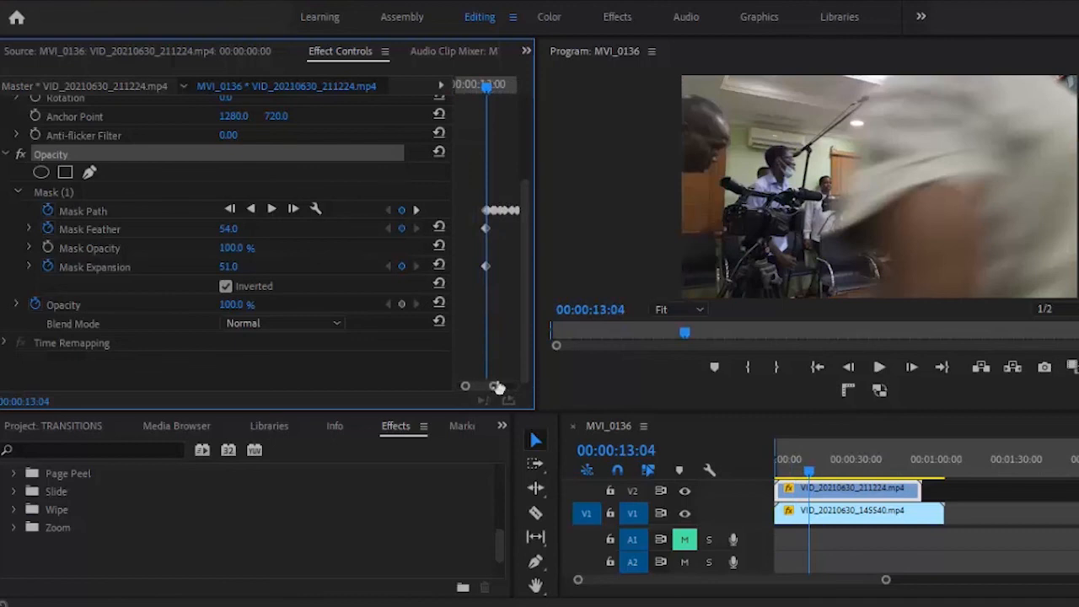
drag(537, 322, 721, 325)
drag(665, 387, 671, 389)
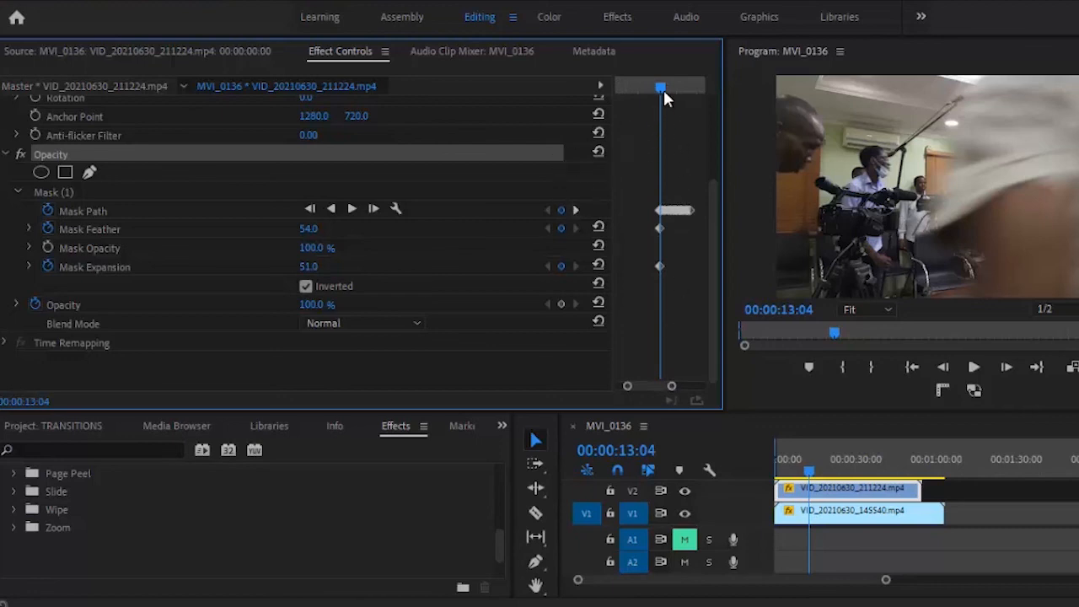
Step: At 00:00:12:49, move Mask (1) outside the frame's upper-right corner and reduce its Mask Expansion to 0
drag(661, 87, 656, 88)
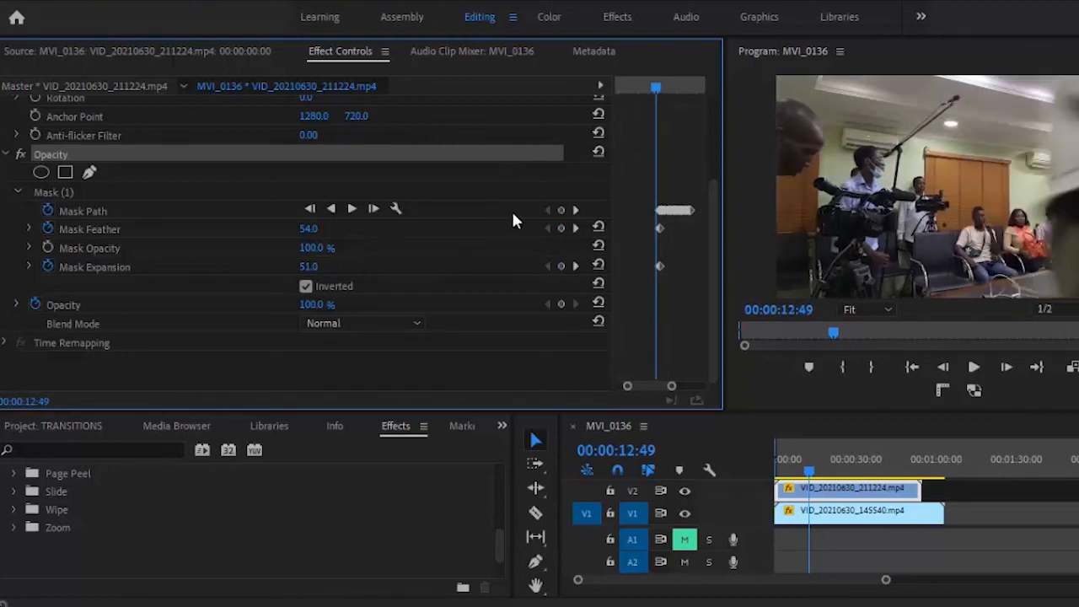
click(231, 195)
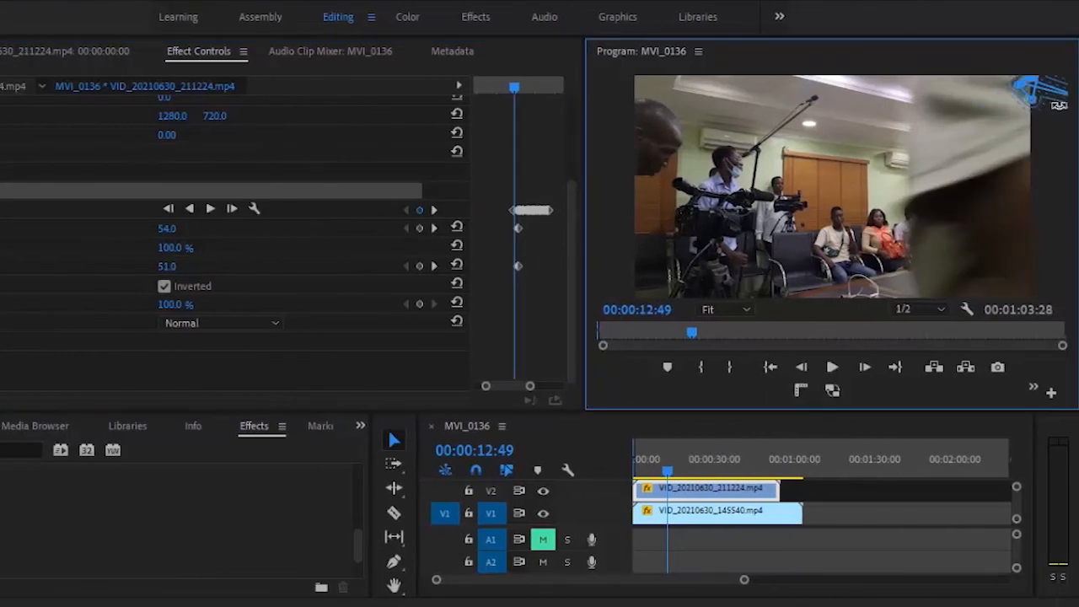
mouse_move(1059, 105)
mouse_down()
mouse_move(1049, 110)
mouse_move(1066, 107)
mouse_up()
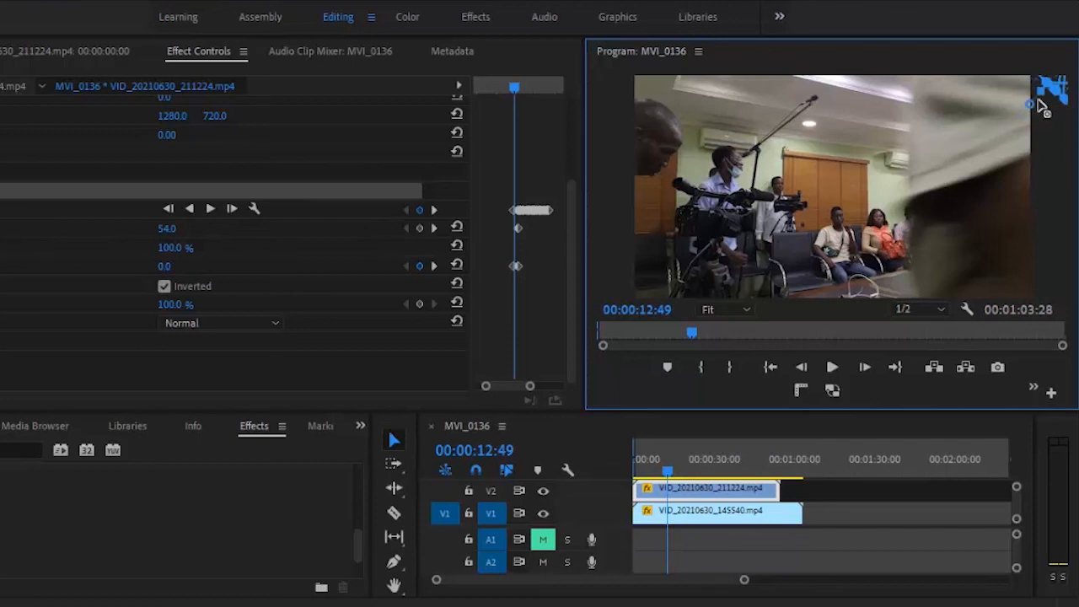
click(292, 143)
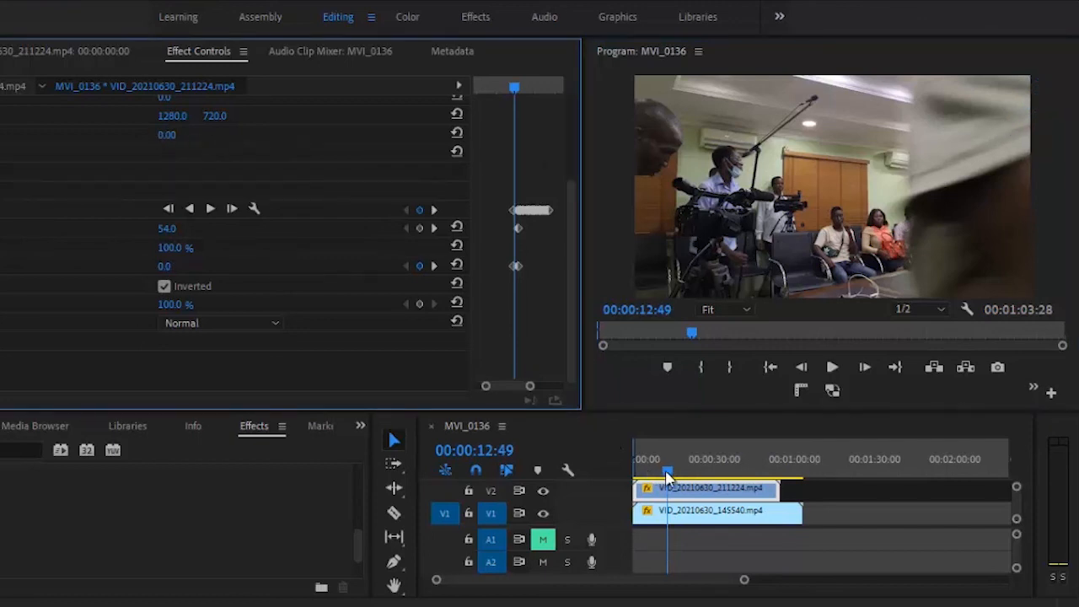
Step: Trim about 11 seconds from the start of both clips and close the gap
drag(666, 472, 660, 511)
right_click(656, 505)
click(708, 512)
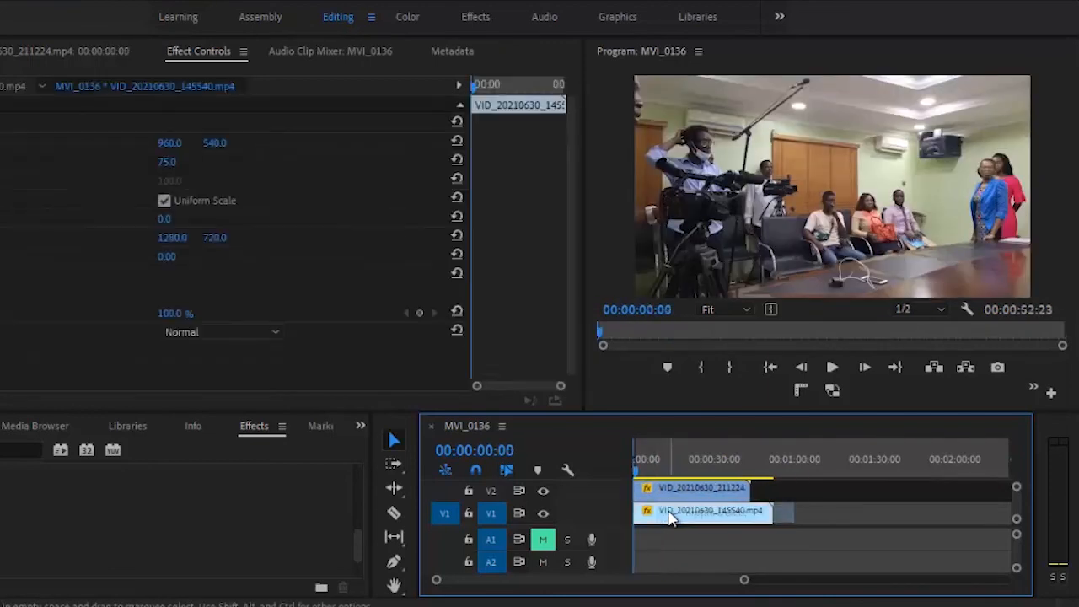
Step: Play the shortened sequence from the start twice to review the transition between the two clips
click(824, 369)
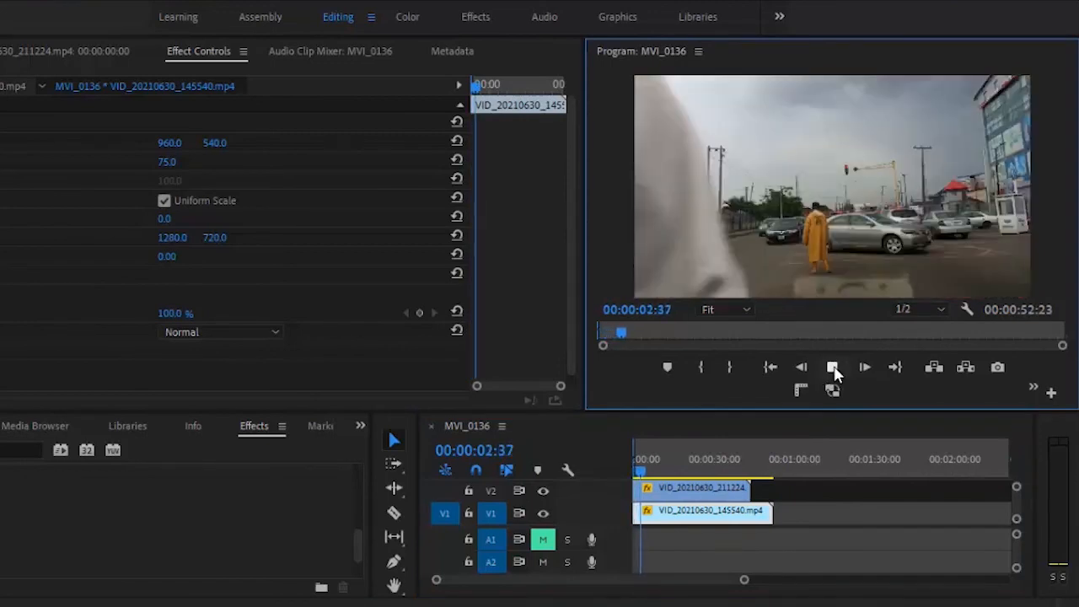
click(833, 369)
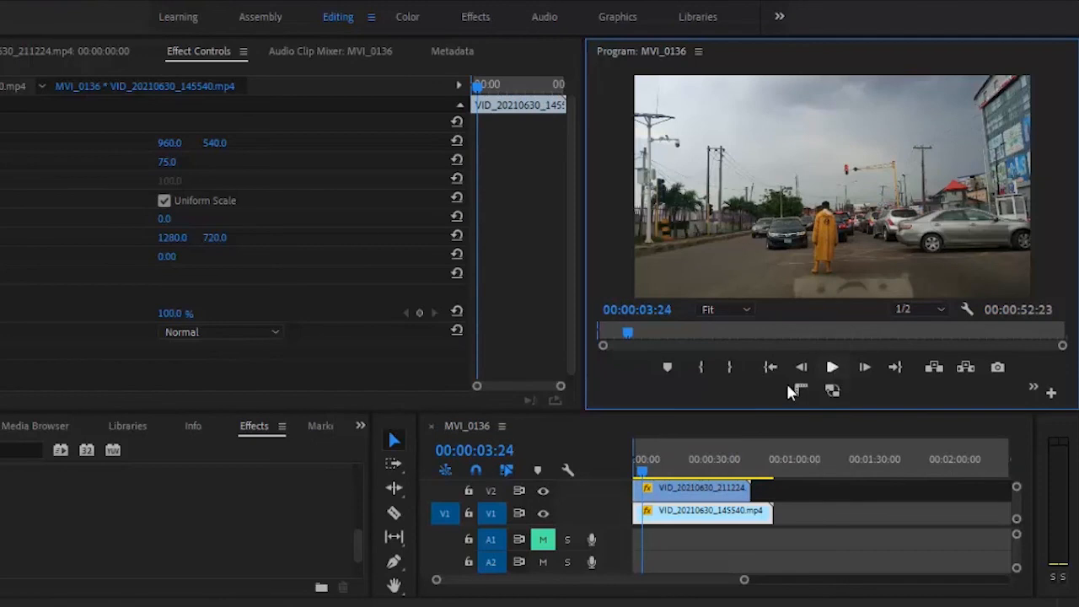
click(644, 476)
drag(645, 476, 624, 474)
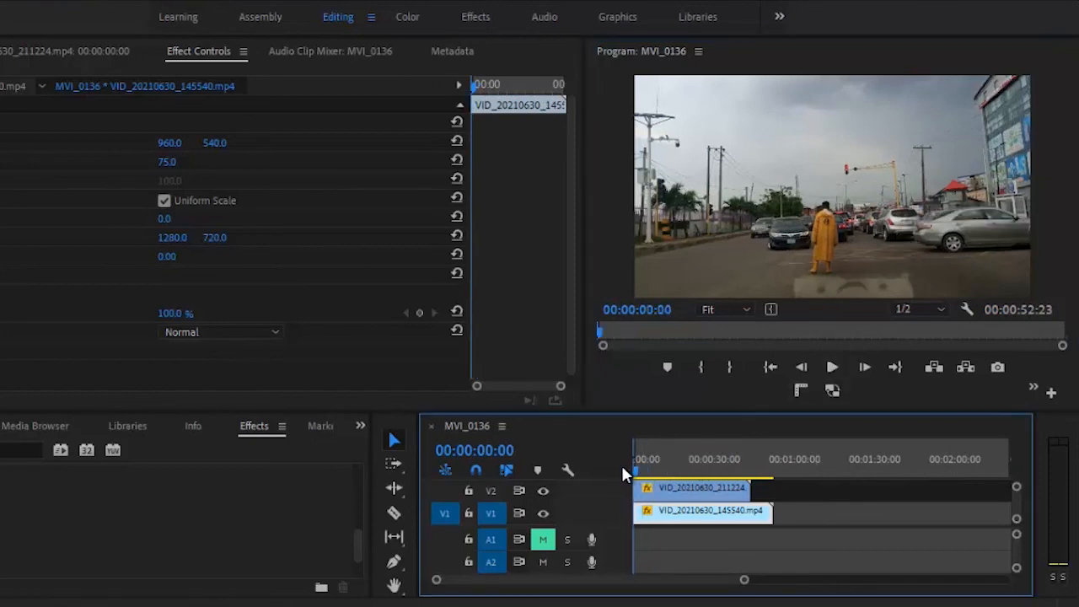
click(839, 367)
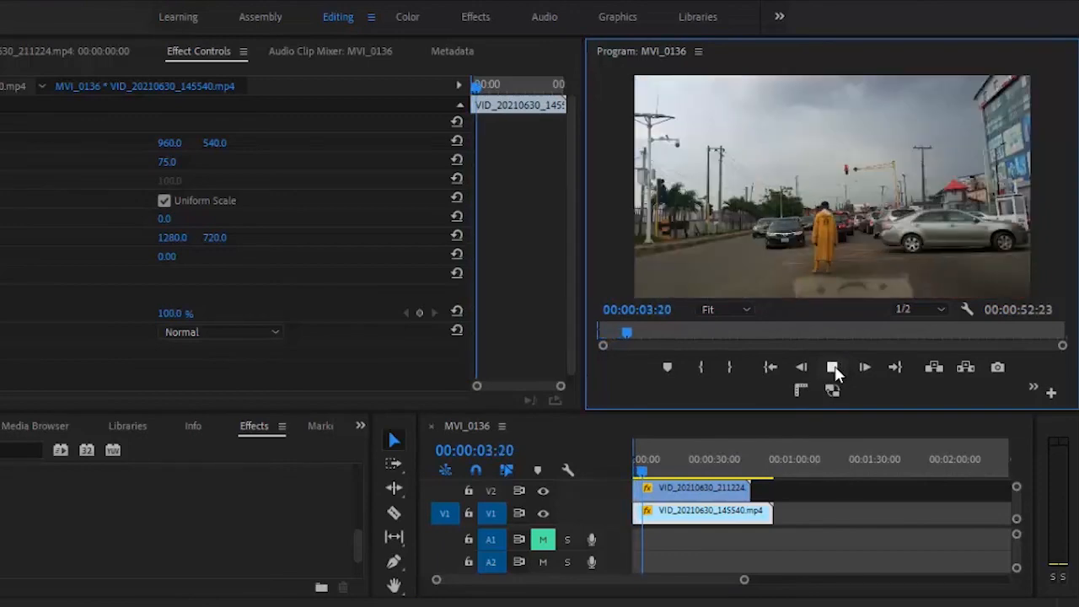
click(834, 368)
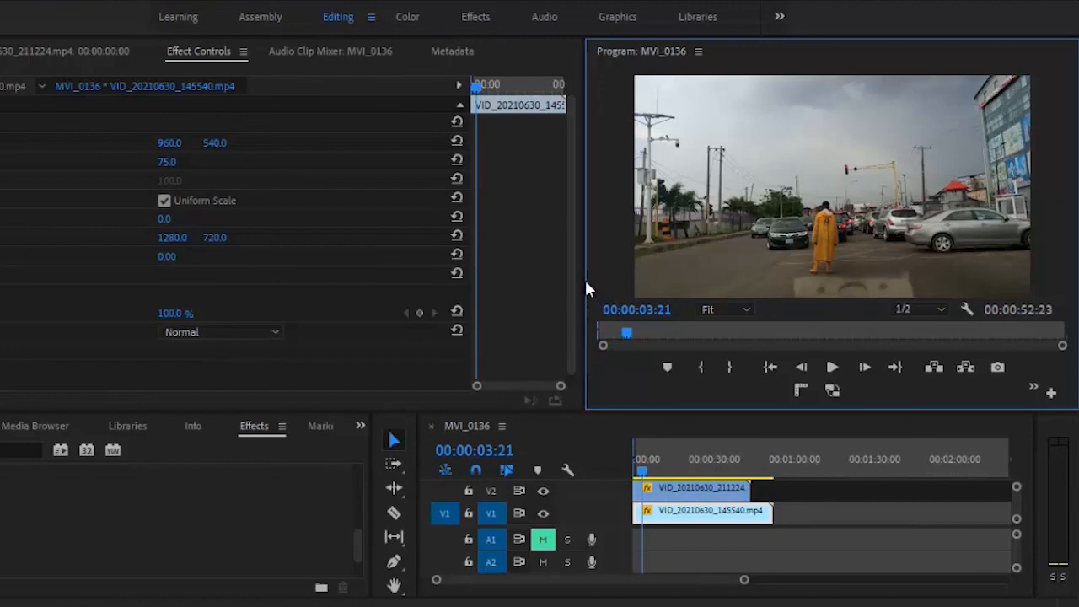
Step: Replay the sequence from the start in an enlarged video preview, and save the project
drag(583, 294, 332, 265)
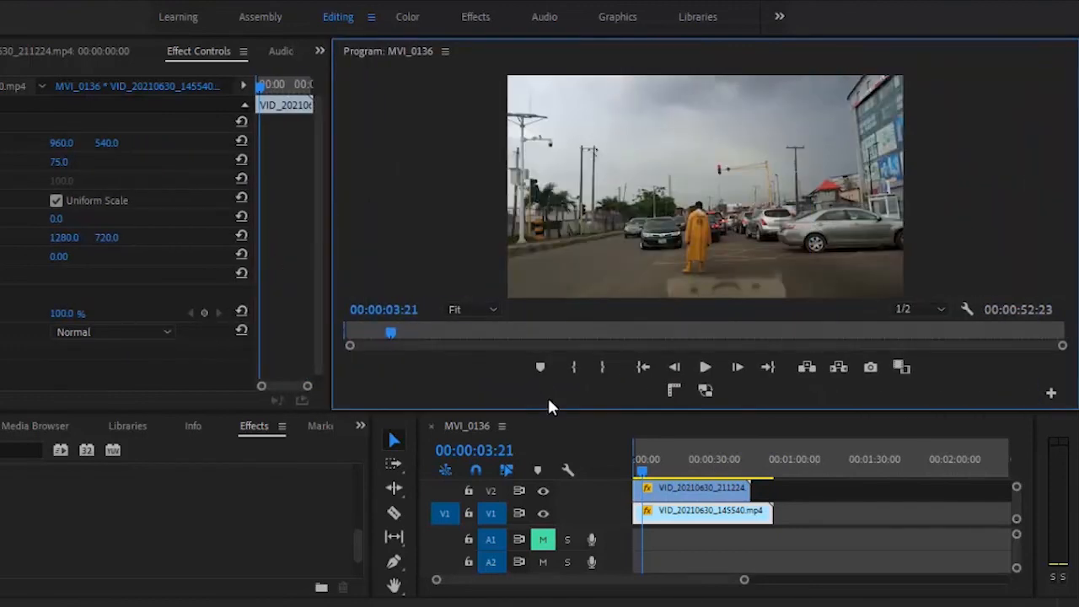
drag(549, 414, 542, 502)
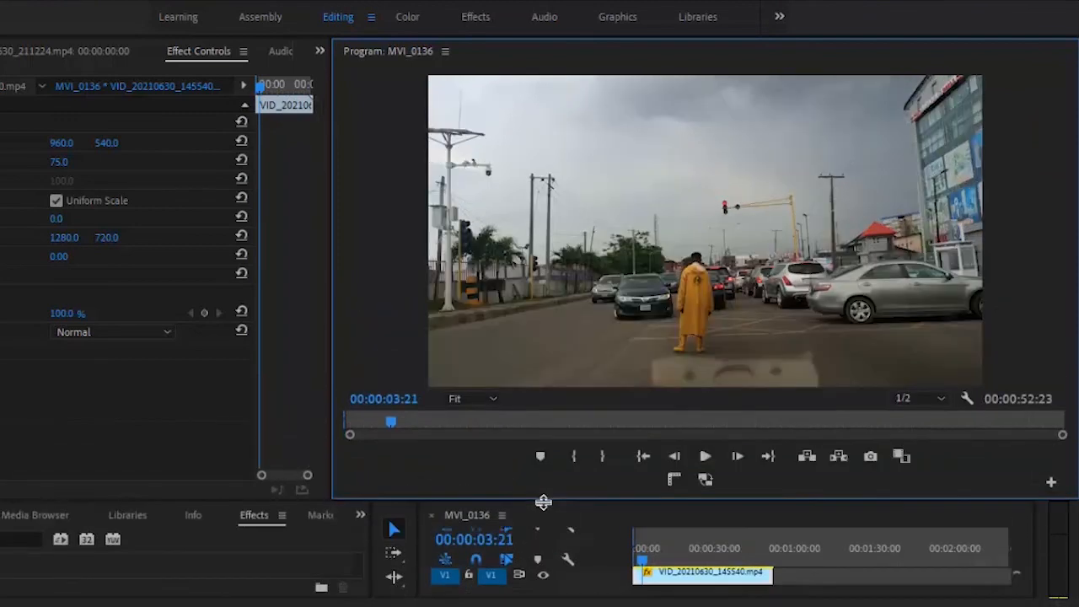
click(641, 465)
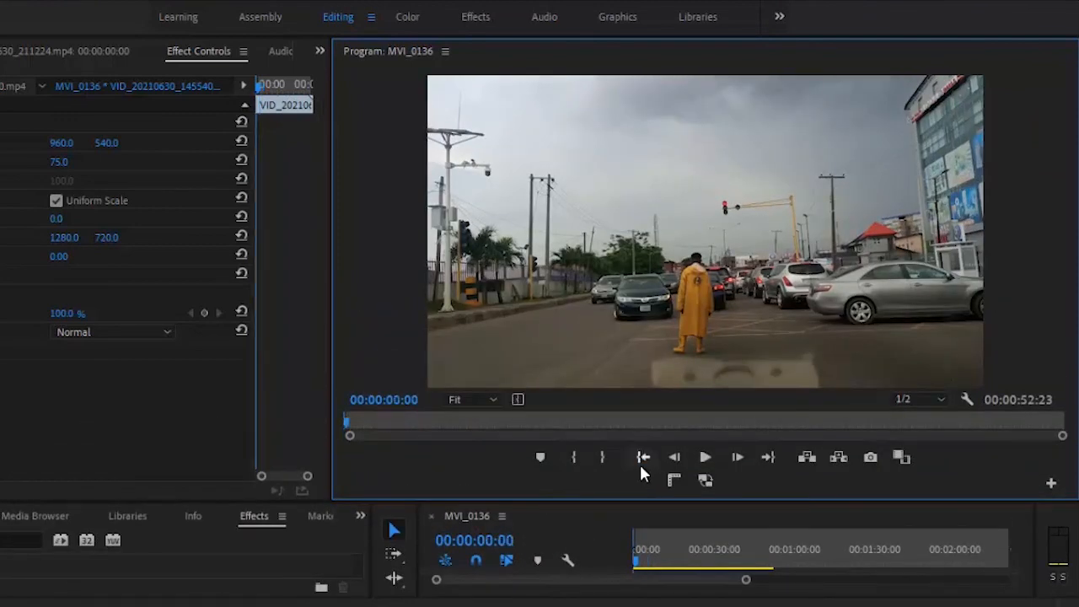
click(715, 463)
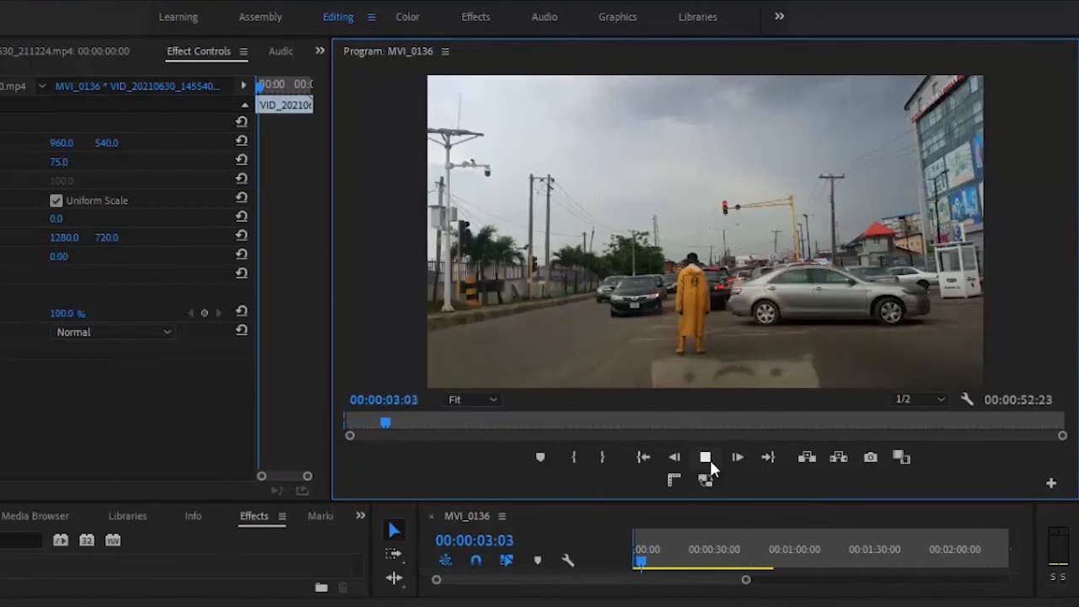
click(709, 459)
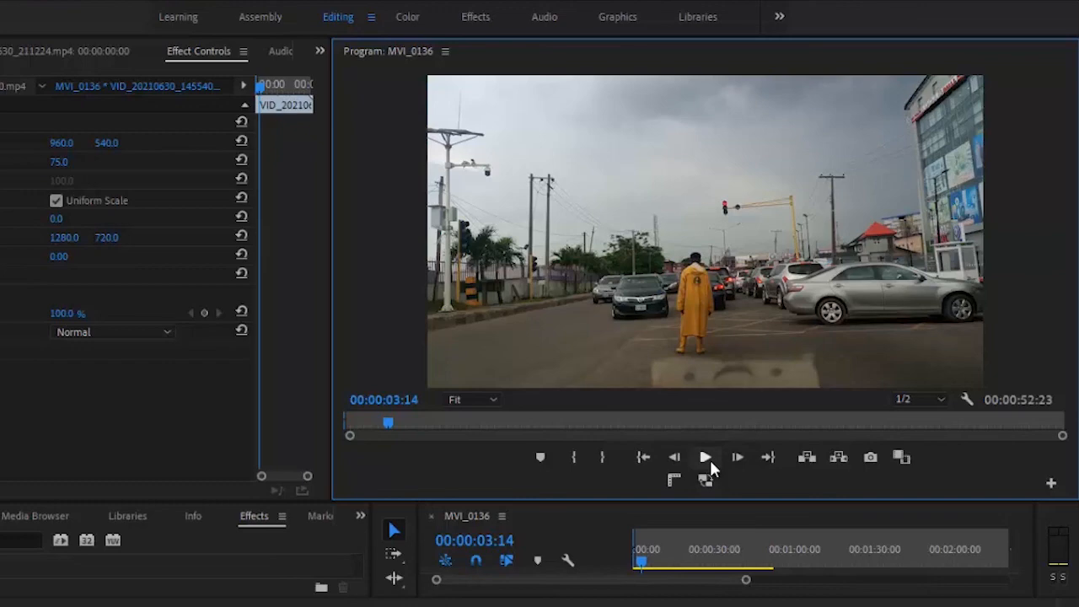
key(ctrl+s)
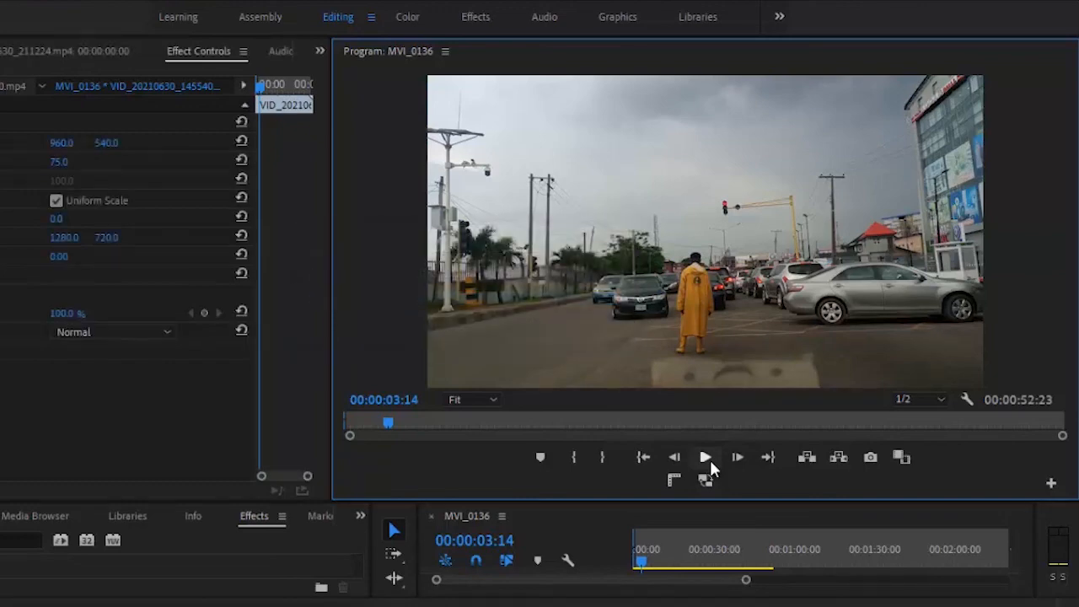